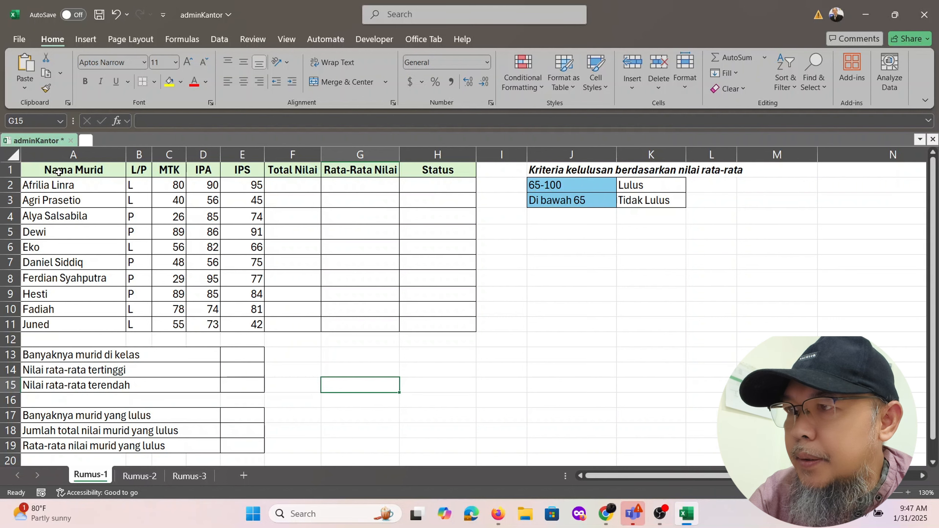
Examine the student score table in A1:H11 and its subject, Total Nilai, Rata-Rata Nilai and Status column headings.
{"action": "left_click_drag", "start_coordinate": [58, 172], "coordinate": [437, 325]}
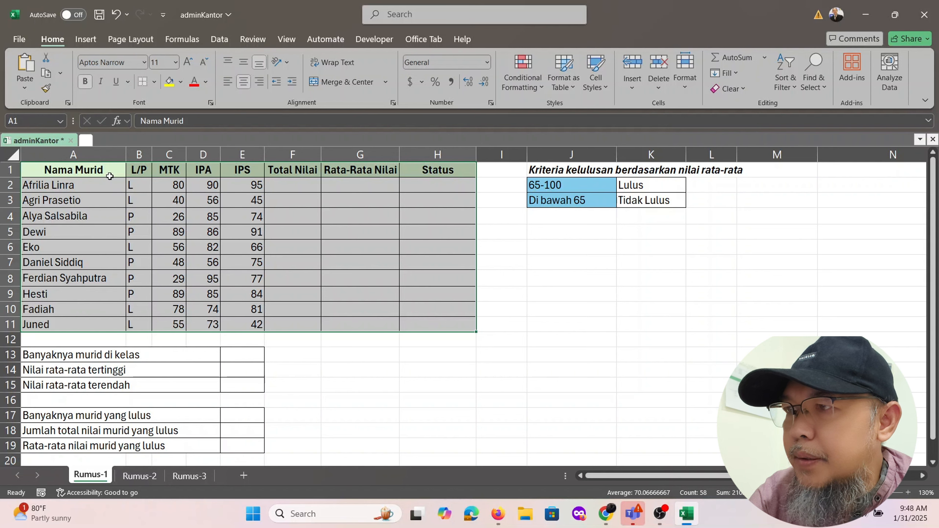
{"action": "left_click", "coordinate": [175, 171]}
{"action": "left_click", "coordinate": [203, 171]}
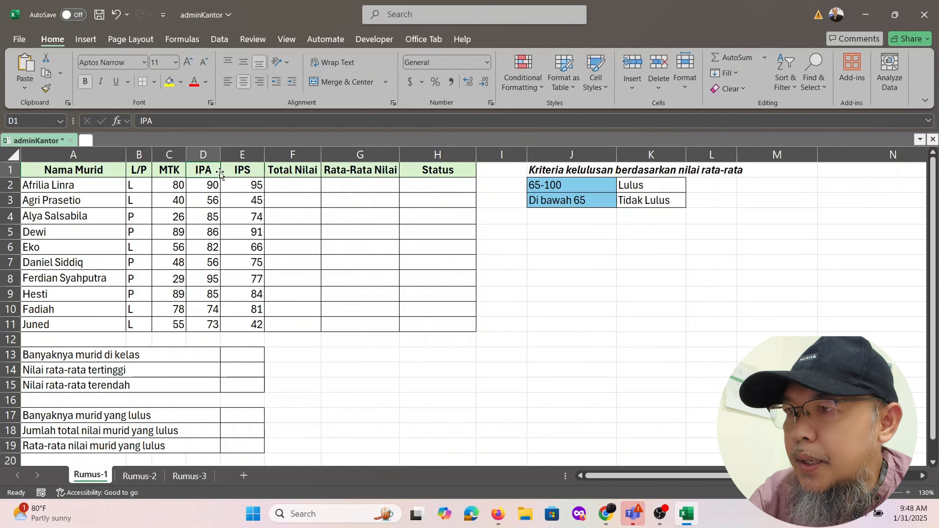
{"action": "left_click", "coordinate": [238, 172]}
{"action": "left_click_drag", "start_coordinate": [286, 171], "coordinate": [286, 183]}
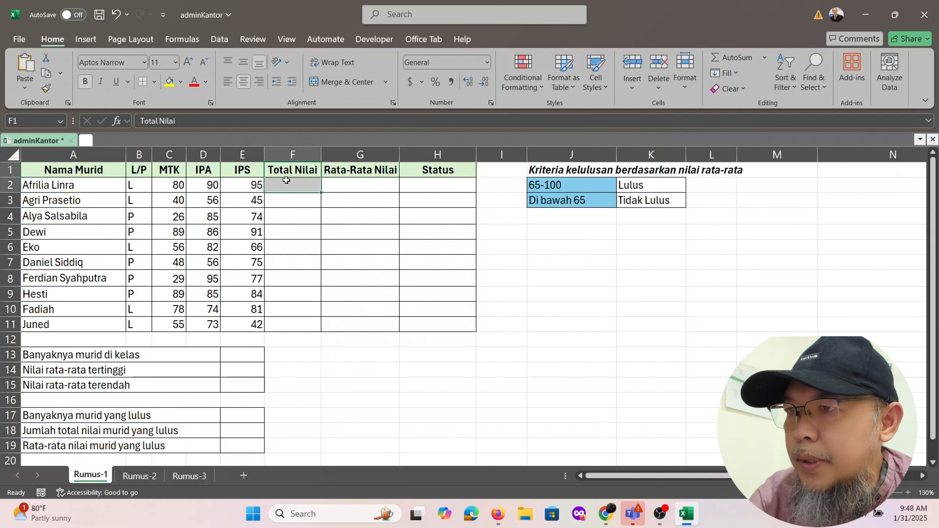
{"action": "left_click", "coordinate": [357, 170]}
{"action": "left_click", "coordinate": [419, 168]}
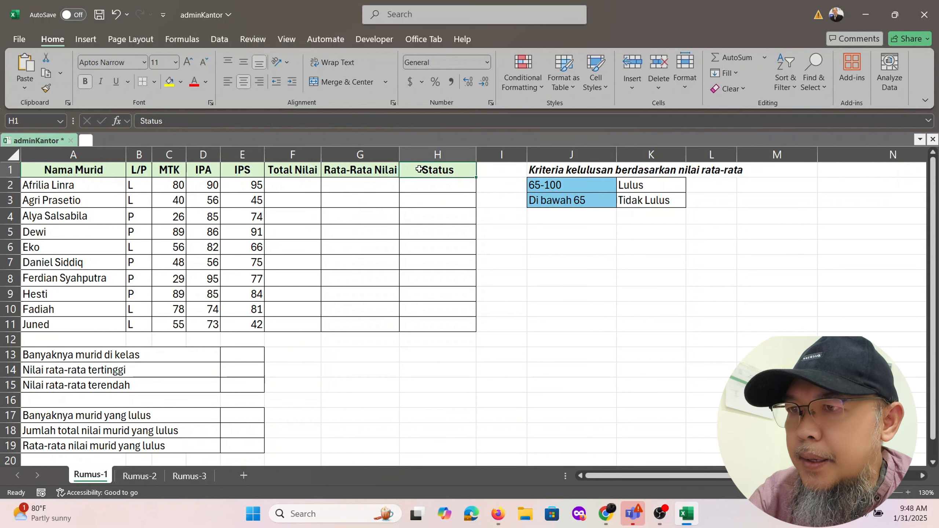
{"action": "left_click", "coordinate": [352, 380]}
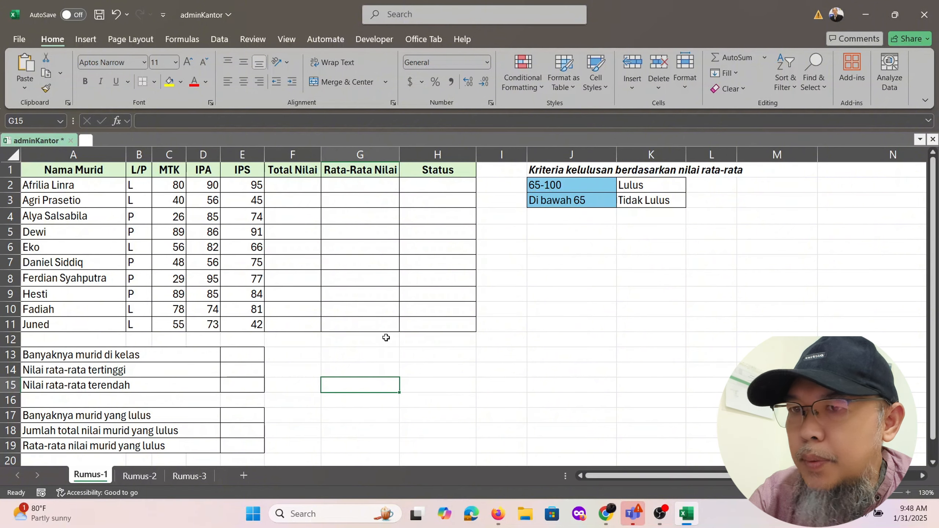
Calculate Total Nilai in F2 with =SUM(C2:E2) and fill the formula down through F11.
{"action": "left_click", "coordinate": [303, 186]}
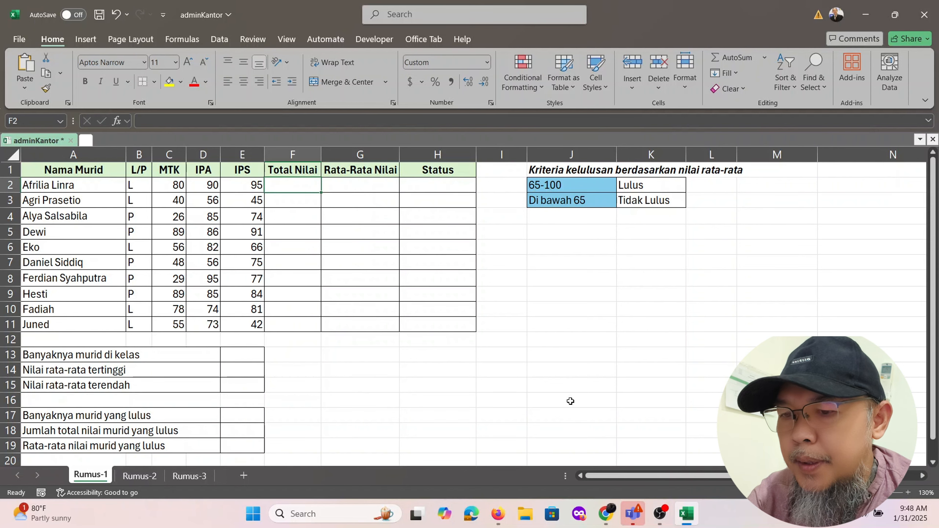
{"action": "type", "text": "="}
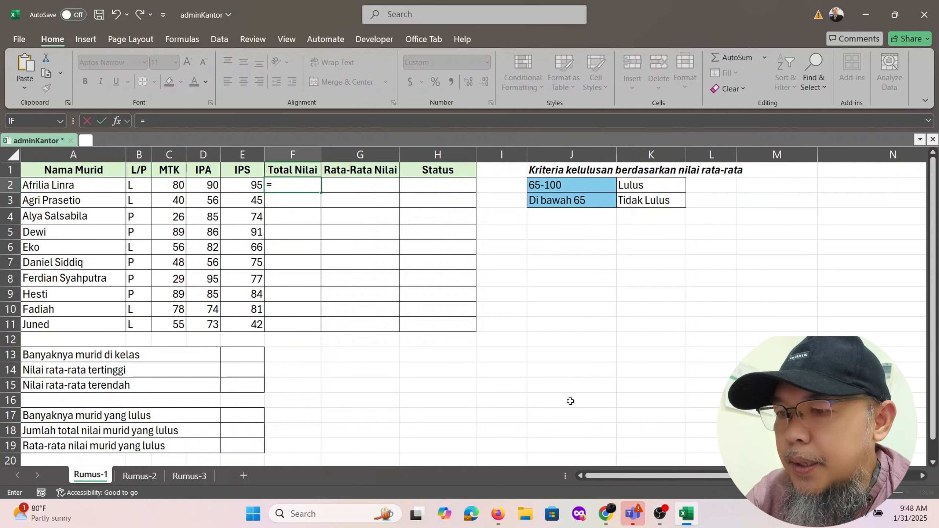
{"action": "type", "text": "sum("}
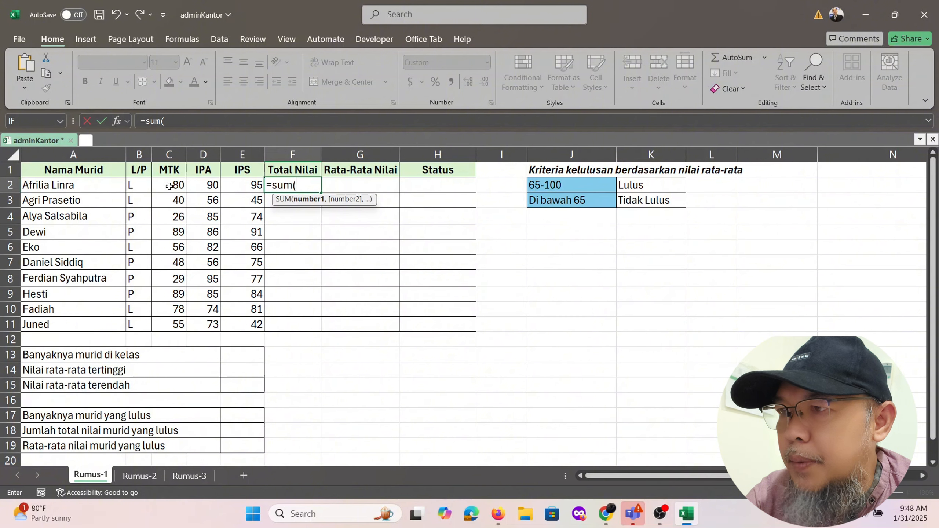
{"action": "left_click_drag", "start_coordinate": [169, 186], "coordinate": [255, 185]}
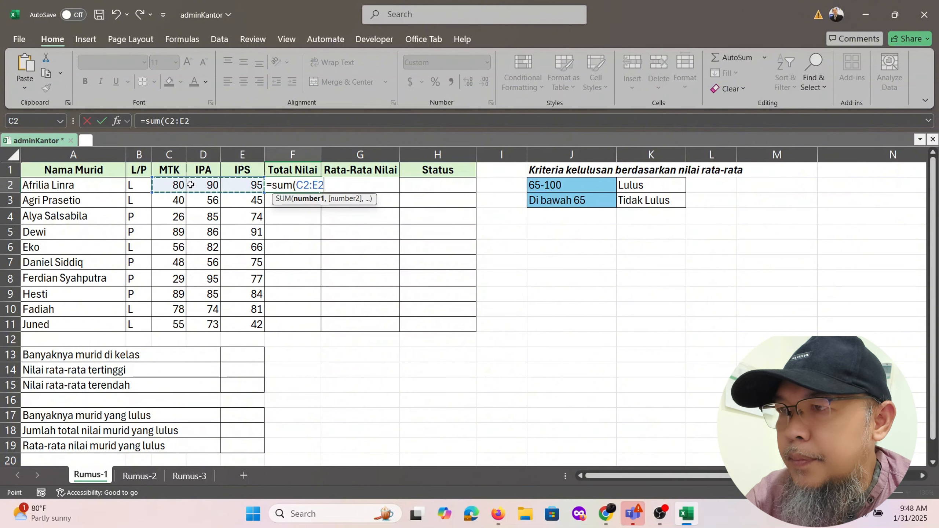
{"action": "type", "text": ")"}
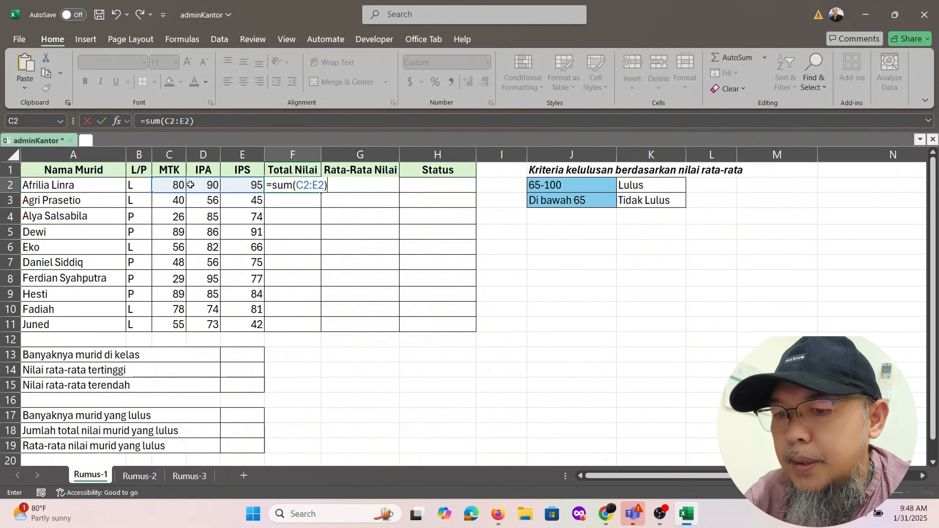
{"action": "key", "text": "Return"}
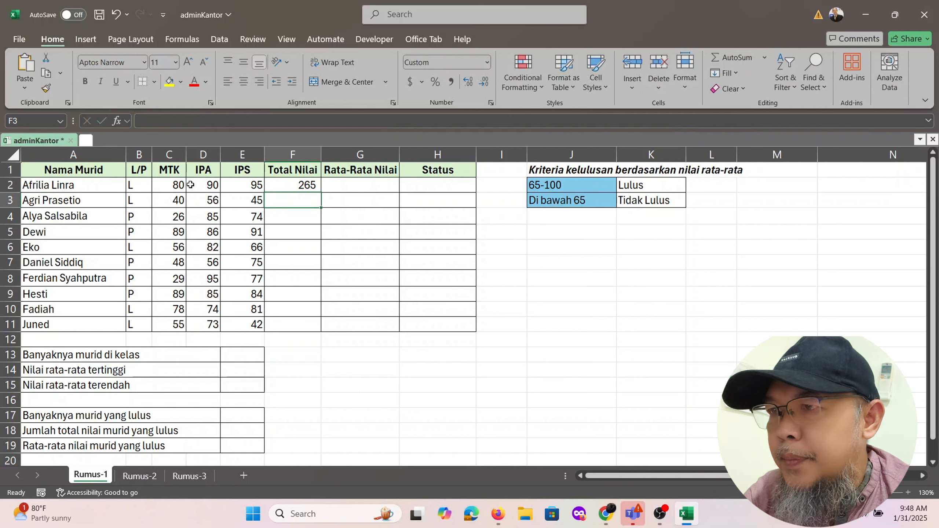
{"action": "left_click", "coordinate": [299, 185]}
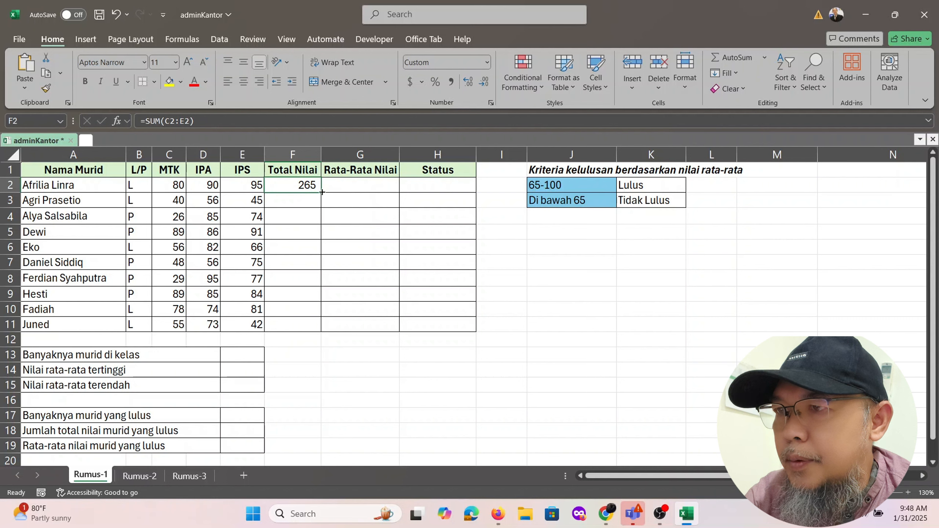
{"action": "left_click_drag", "start_coordinate": [322, 192], "coordinate": [321, 327]}
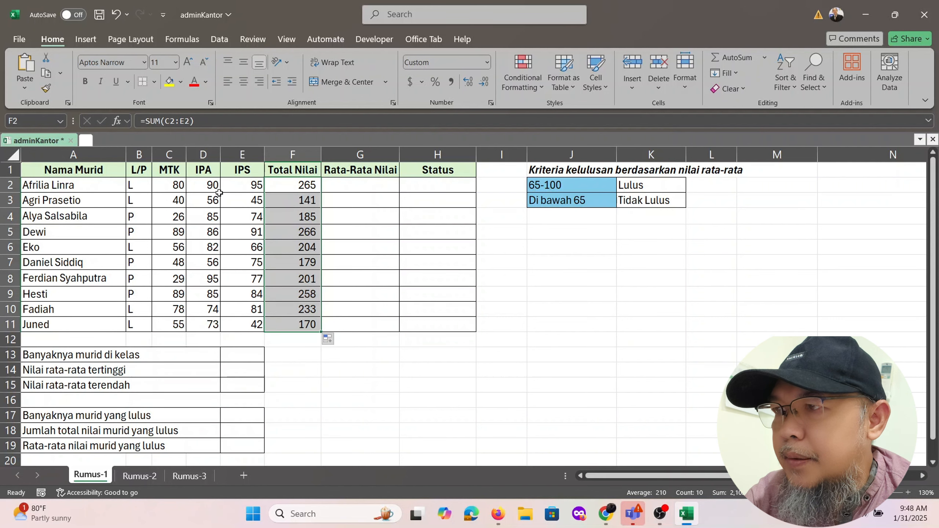
Calculate Rata-Rata Nilai in G2 with =AVERAGE(C2:E2) and fill the formula down through G11.
{"action": "left_click", "coordinate": [372, 184]}
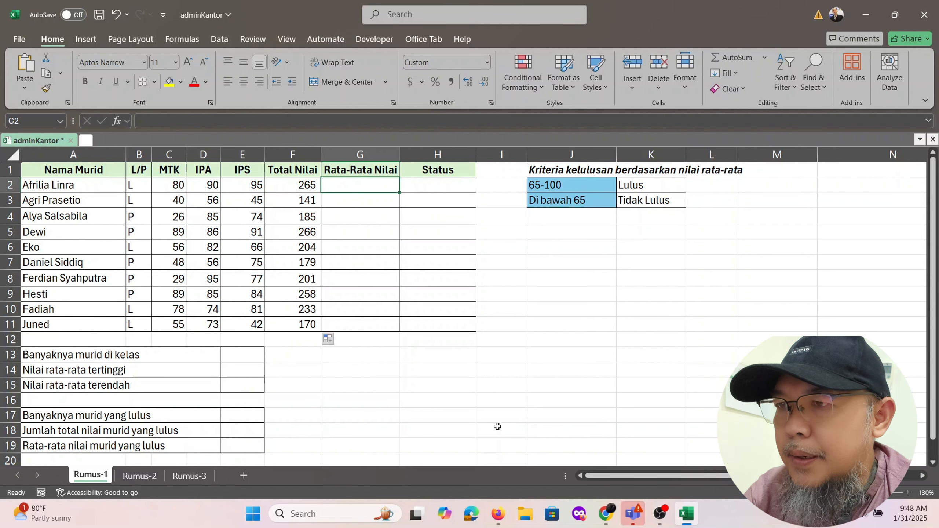
{"action": "type", "text": "="}
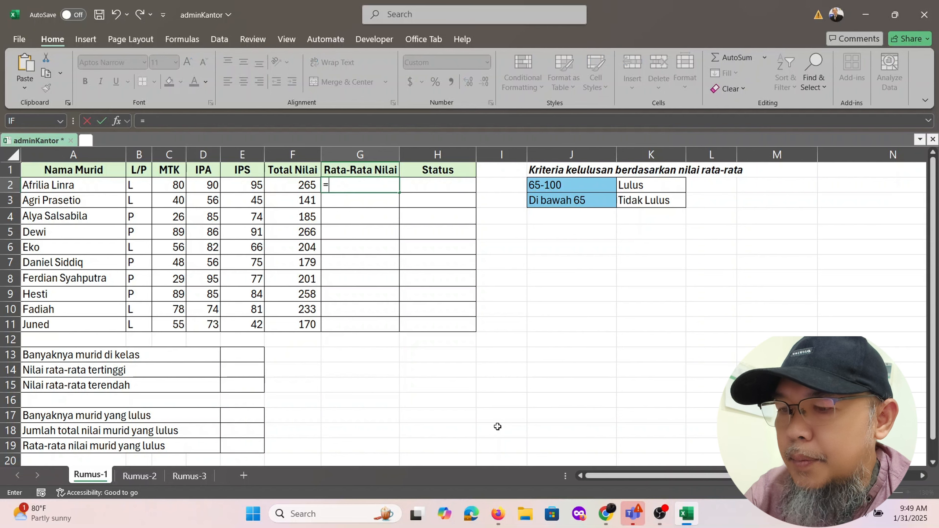
{"action": "type", "text": "ave"}
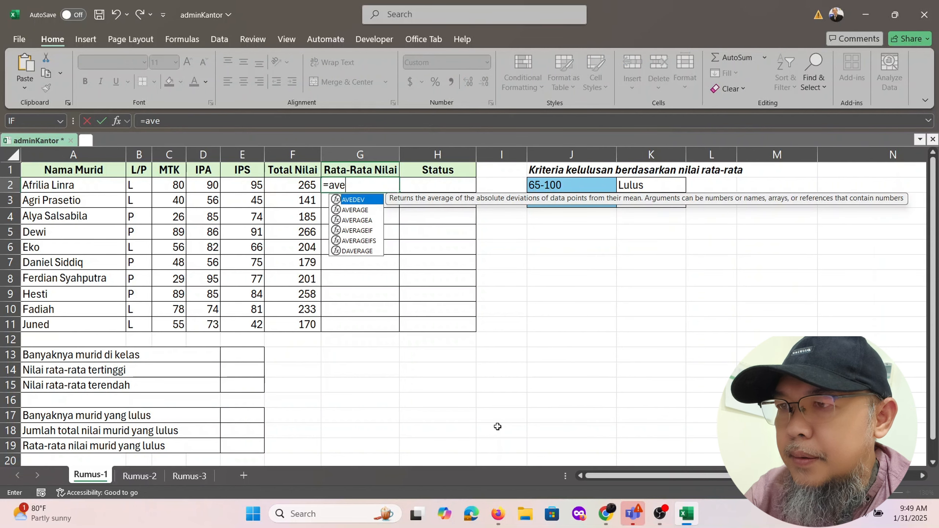
{"action": "type", "text": "ra"}
{"action": "key", "text": "Tab"}
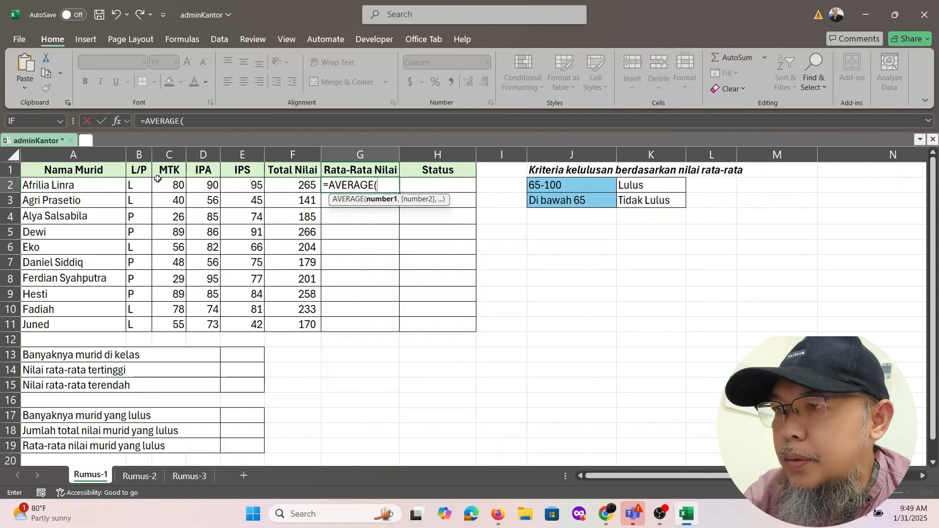
{"action": "left_click_drag", "start_coordinate": [174, 184], "coordinate": [257, 186]}
{"action": "type", "text": ")"}
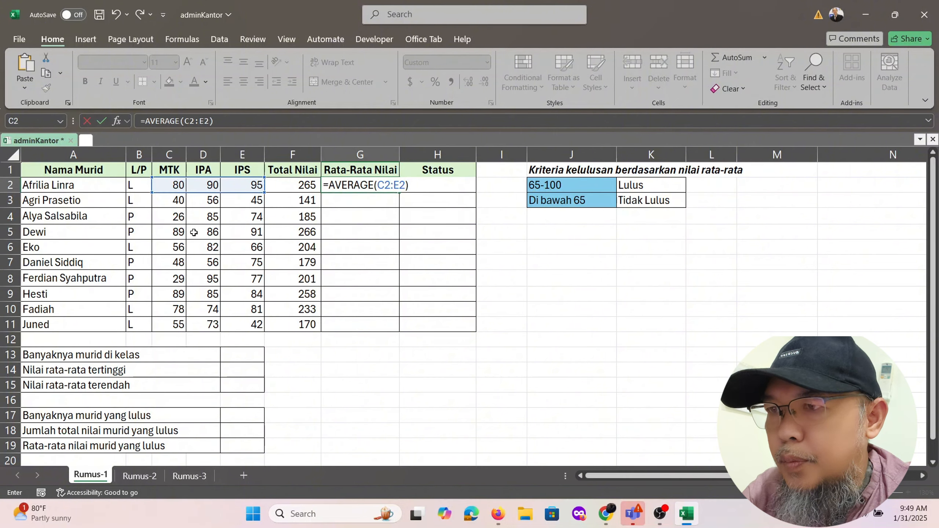
{"action": "key", "text": "Return"}
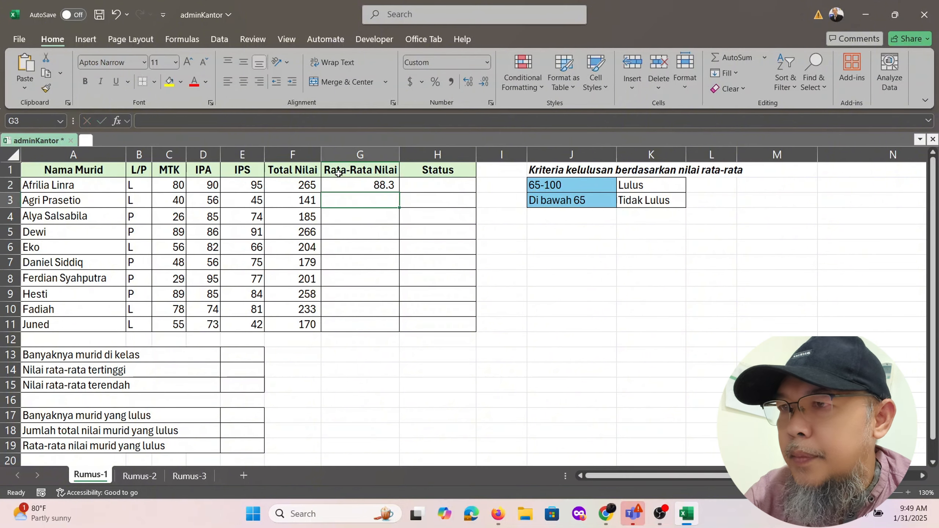
{"action": "left_click", "coordinate": [368, 187]}
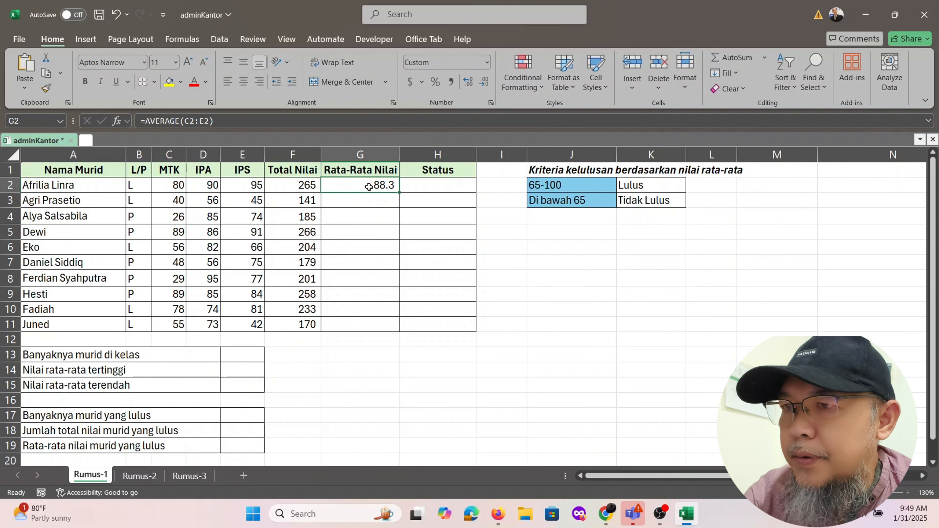
{"action": "left_click_drag", "start_coordinate": [398, 190], "coordinate": [398, 328]}
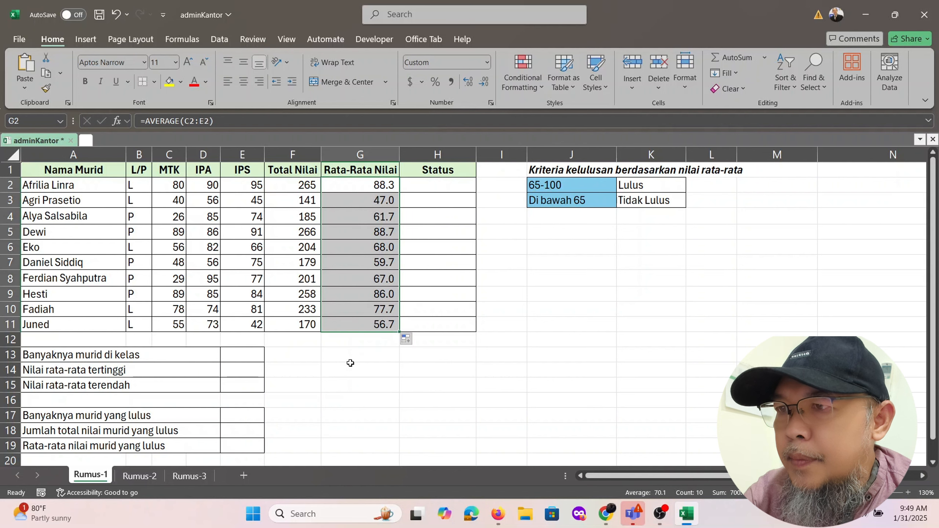
{"action": "left_click", "coordinate": [296, 185]}
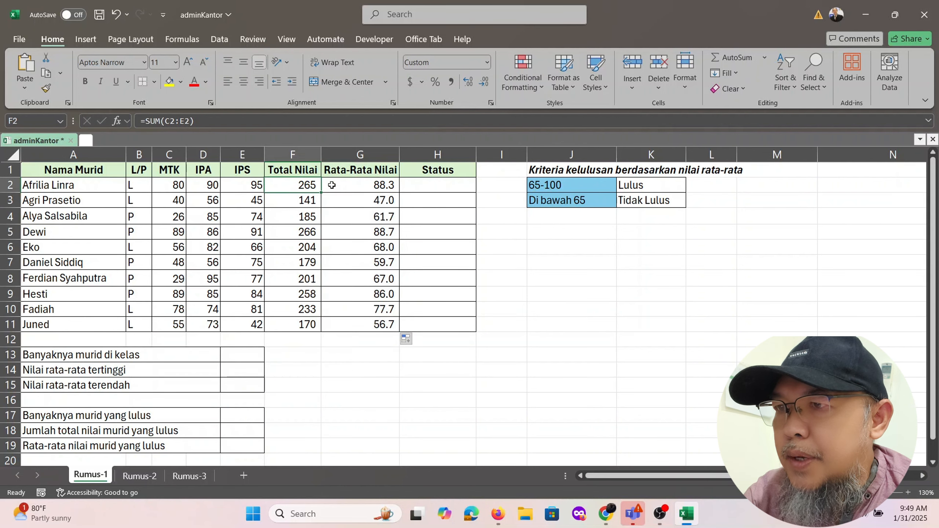
{"action": "left_click", "coordinate": [348, 184]}
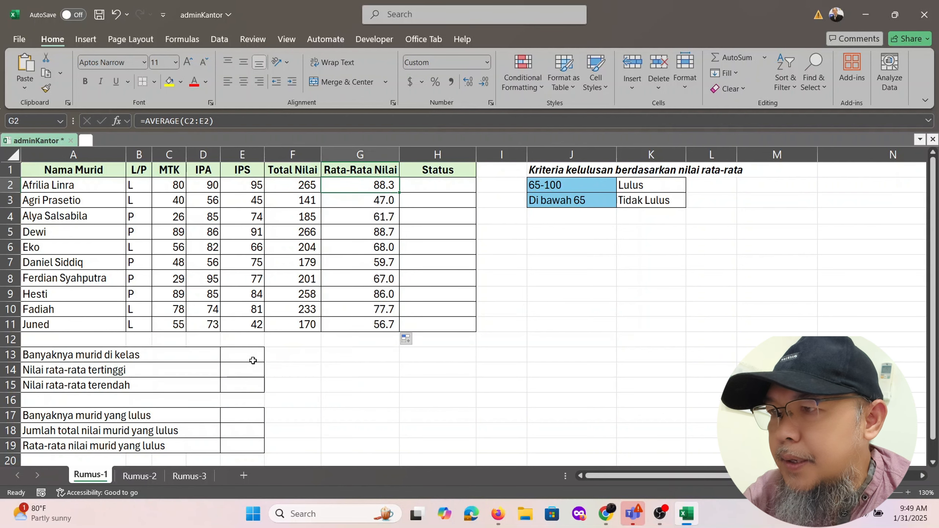
Count the students for Banyaknya murid di kelas in E13 from the IPS scores with =COUNT(E2:E11).
{"action": "left_click", "coordinate": [242, 358]}
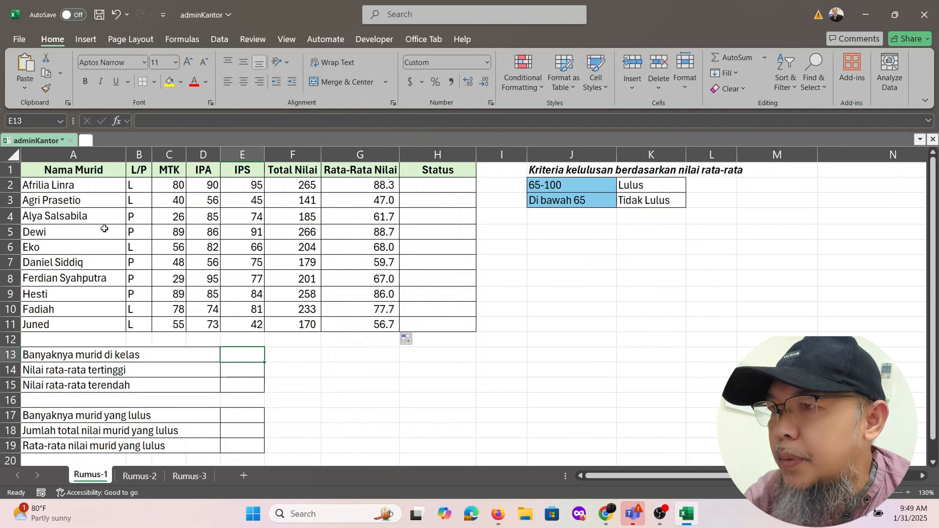
{"action": "left_click_drag", "start_coordinate": [71, 187], "coordinate": [435, 319]}
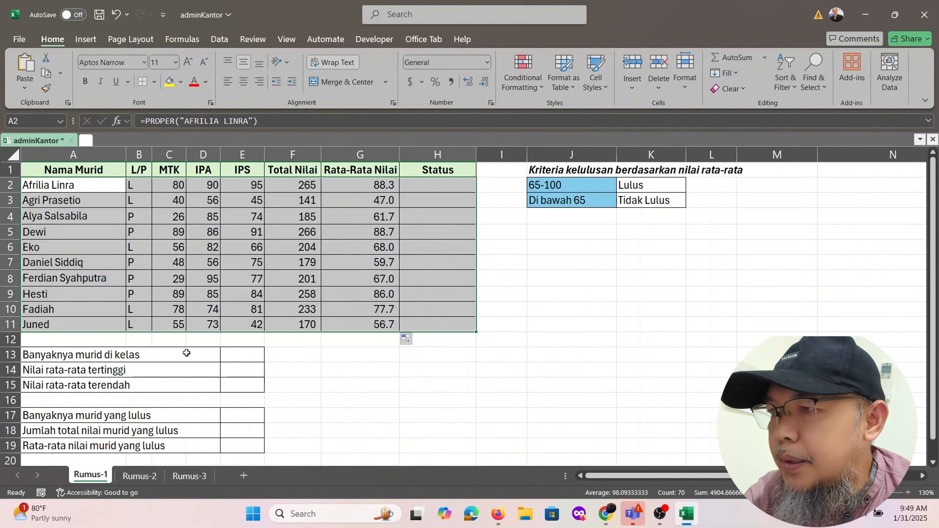
{"action": "left_click", "coordinate": [229, 355]}
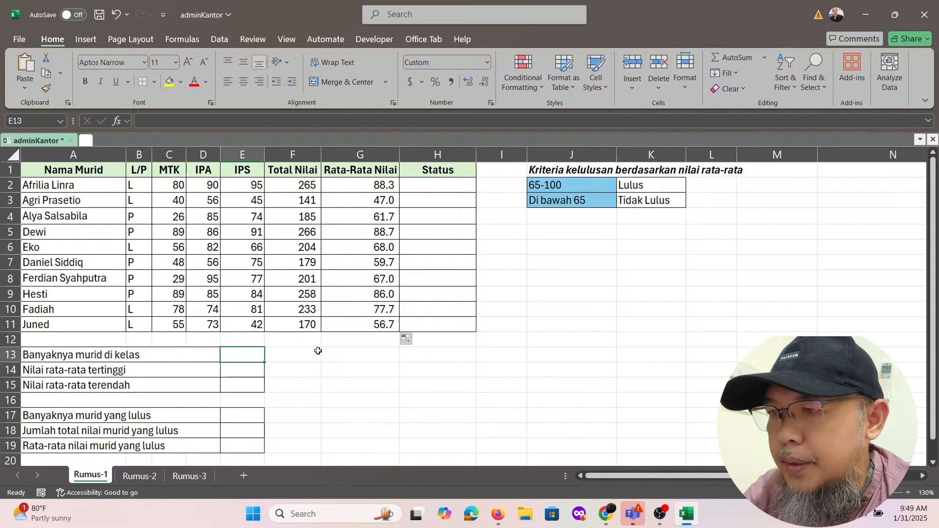
{"action": "type", "text": "=count("}
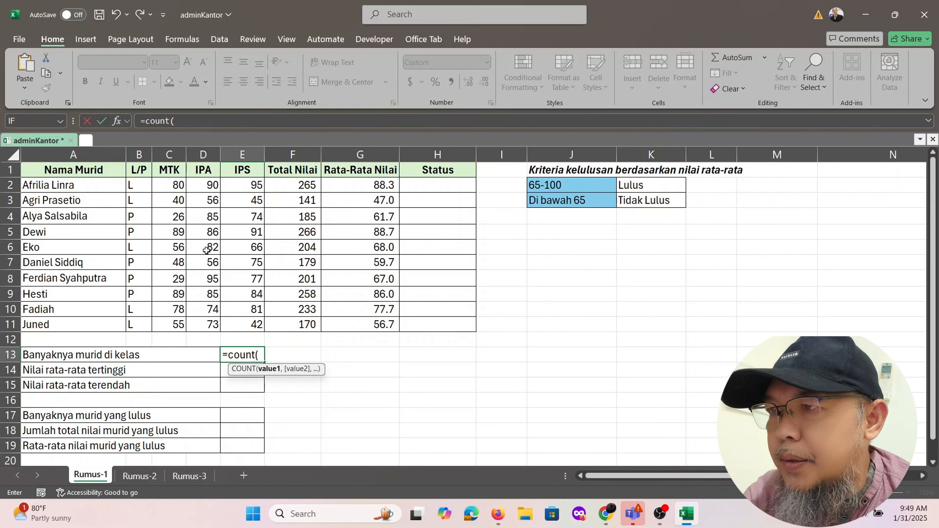
{"action": "left_click_drag", "start_coordinate": [256, 185], "coordinate": [251, 320]}
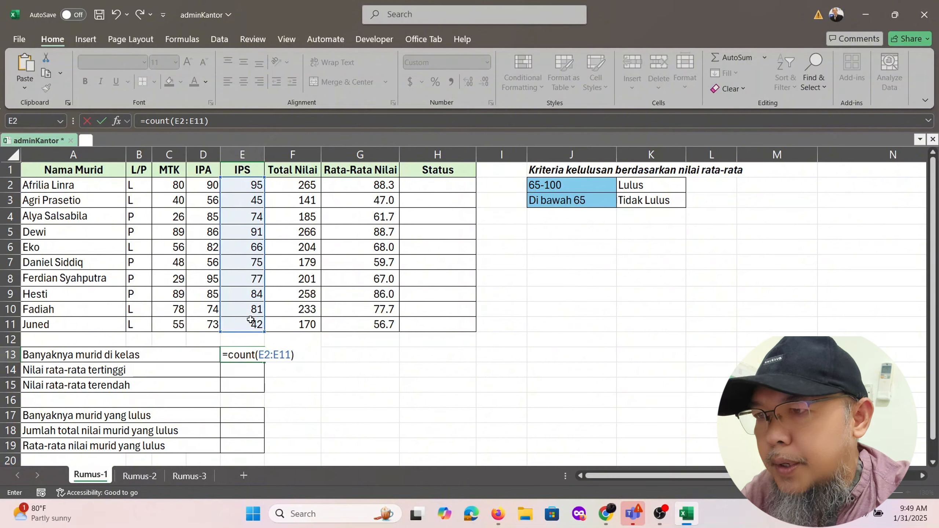
{"action": "key", "text": "Return"}
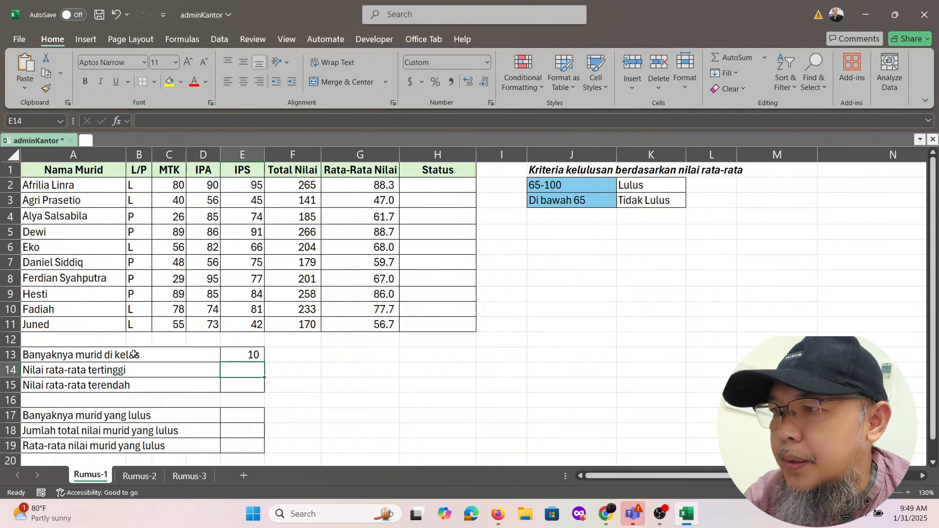
Replace the formula in E13 with =COUNTA(A2:A11) to count the students by the Nama Murid column.
{"action": "left_click", "coordinate": [247, 355]}
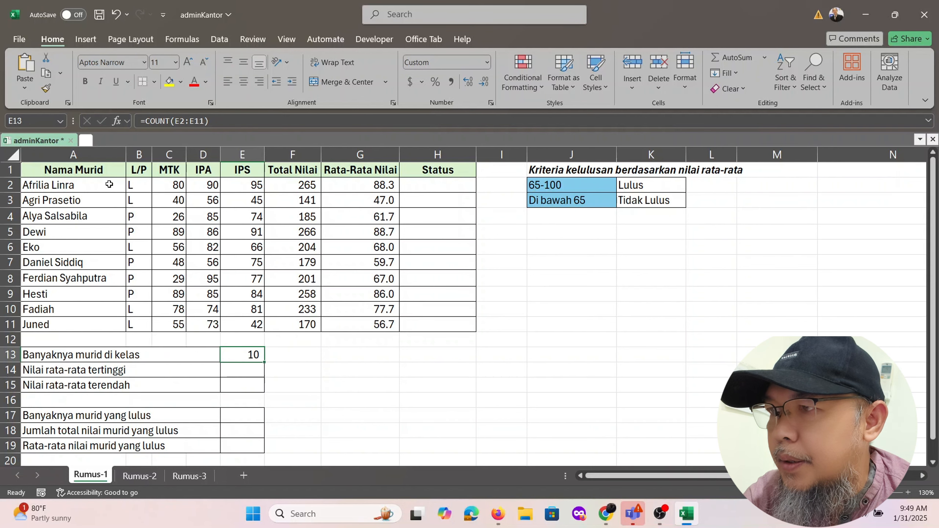
{"action": "left_click_drag", "start_coordinate": [109, 184], "coordinate": [109, 316]}
{"action": "left_click", "coordinate": [244, 354]}
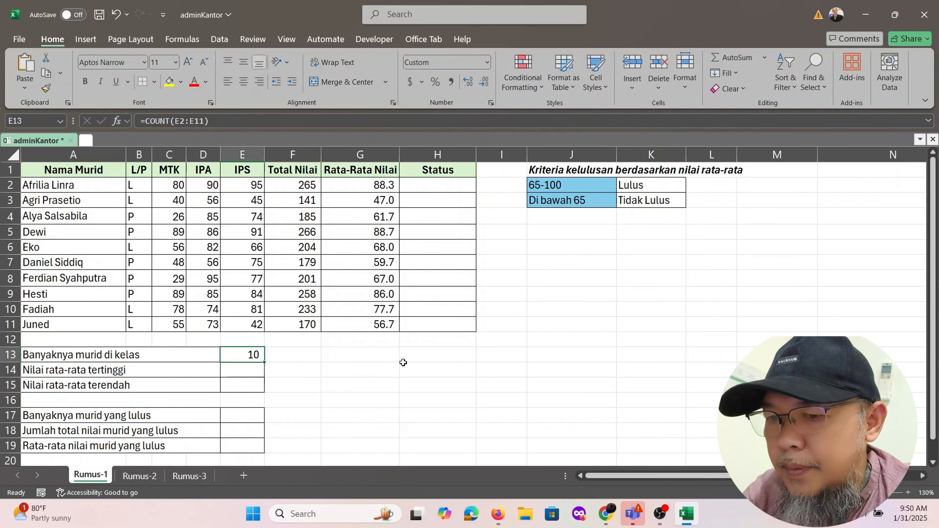
{"action": "type", "text": "=co"}
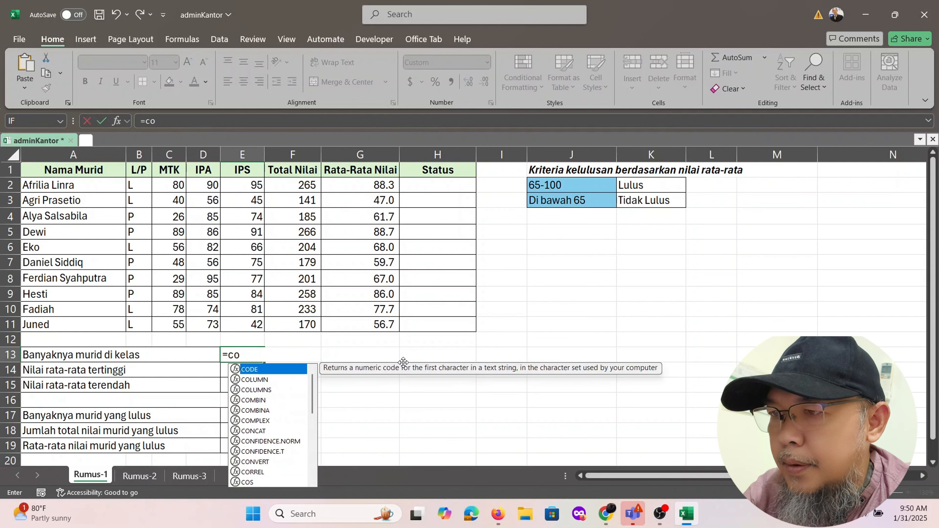
{"action": "type", "text": "unta("}
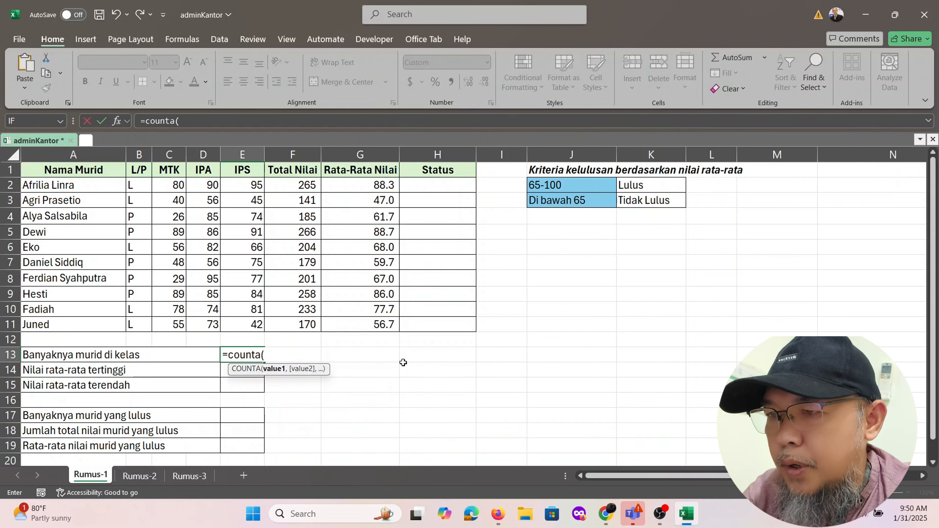
{"action": "left_click_drag", "start_coordinate": [78, 185], "coordinate": [24, 318]}
{"action": "type", "text": ")"}
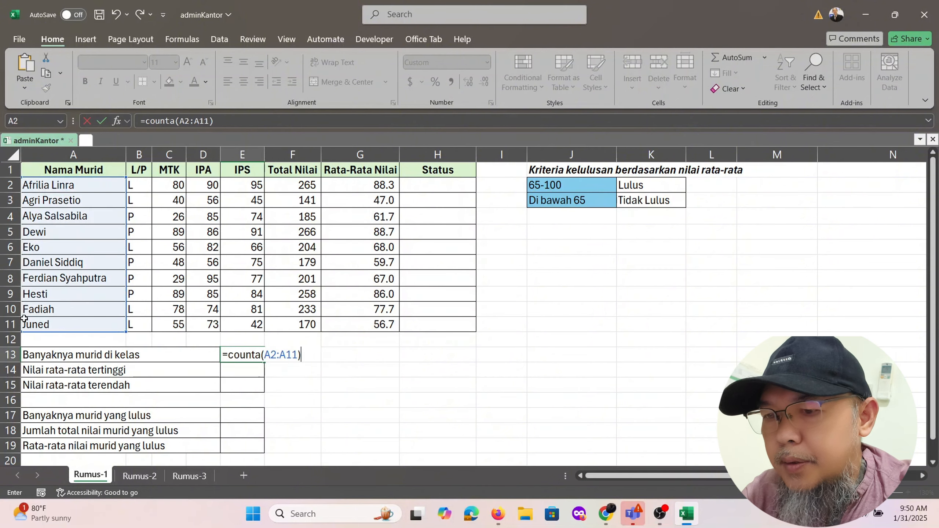
{"action": "key", "text": "Return"}
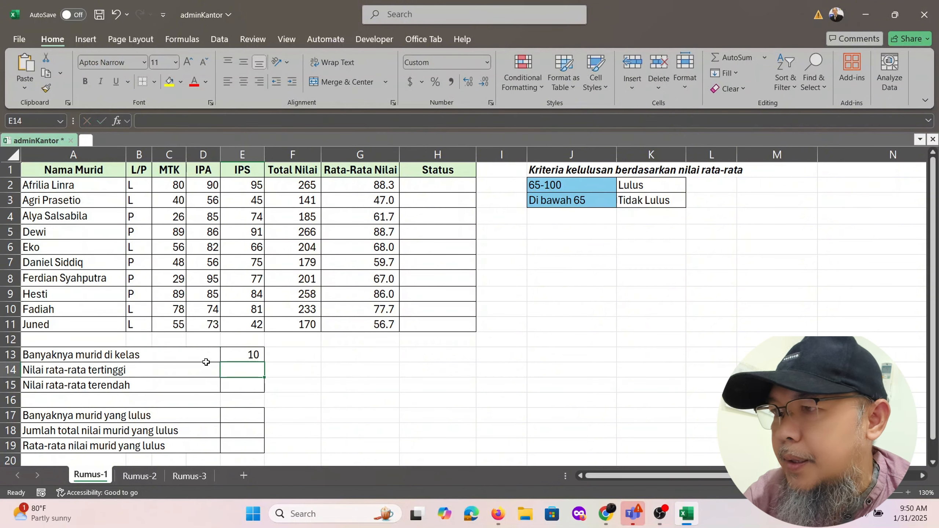
{"action": "left_click", "coordinate": [245, 354]}
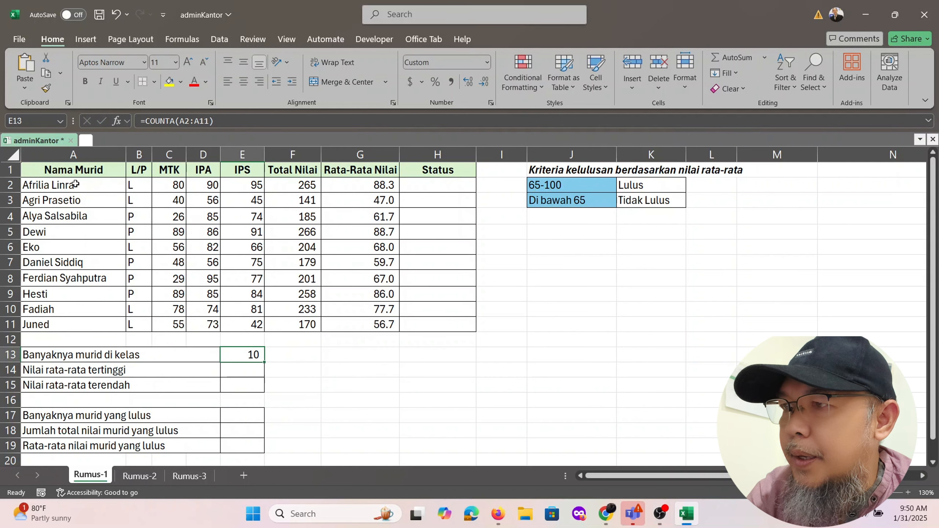
{"action": "left_click_drag", "start_coordinate": [74, 184], "coordinate": [418, 320]}
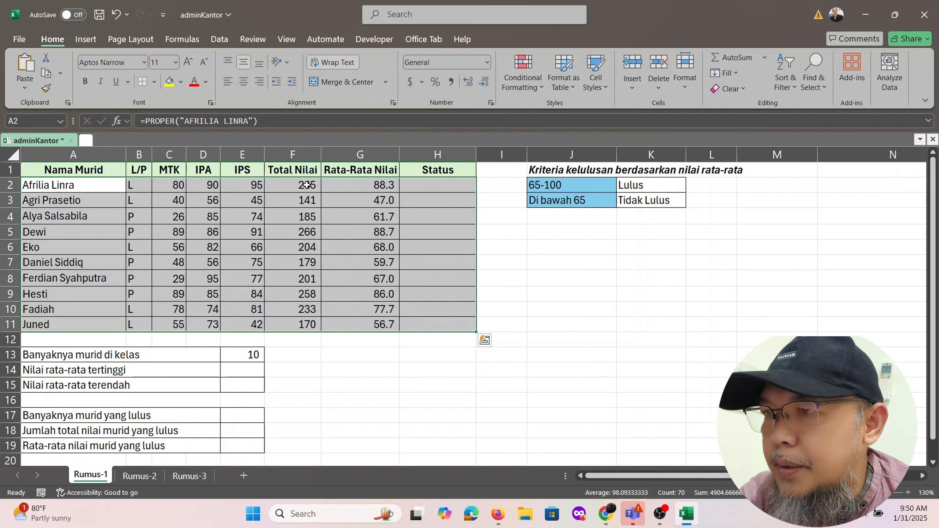
{"action": "left_click", "coordinate": [306, 325]}
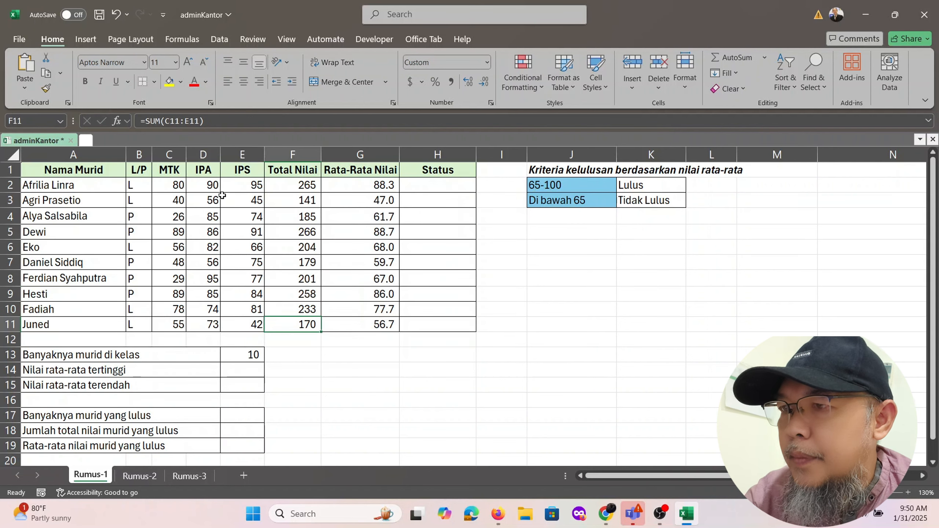
{"action": "left_click_drag", "start_coordinate": [109, 184], "coordinate": [98, 318]}
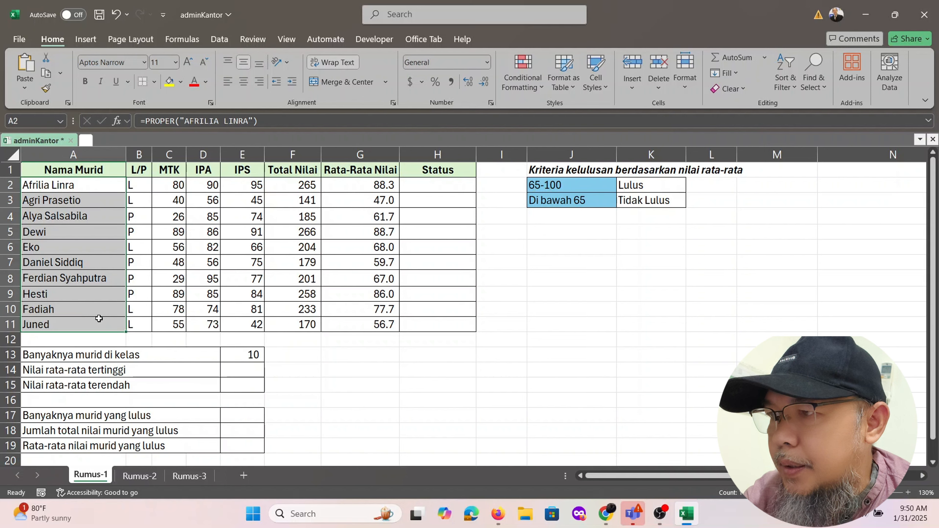
{"action": "left_click", "coordinate": [285, 356]}
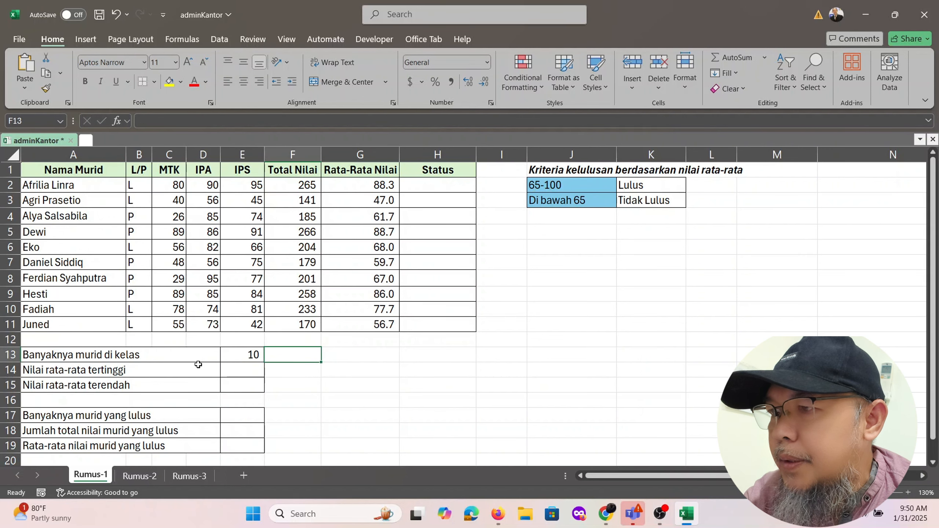
Calculate Nilai rata-rata tertinggi in E14 from the Rata-Rata Nilai column with =MAX(G2:G11).
{"action": "left_click", "coordinate": [235, 369]}
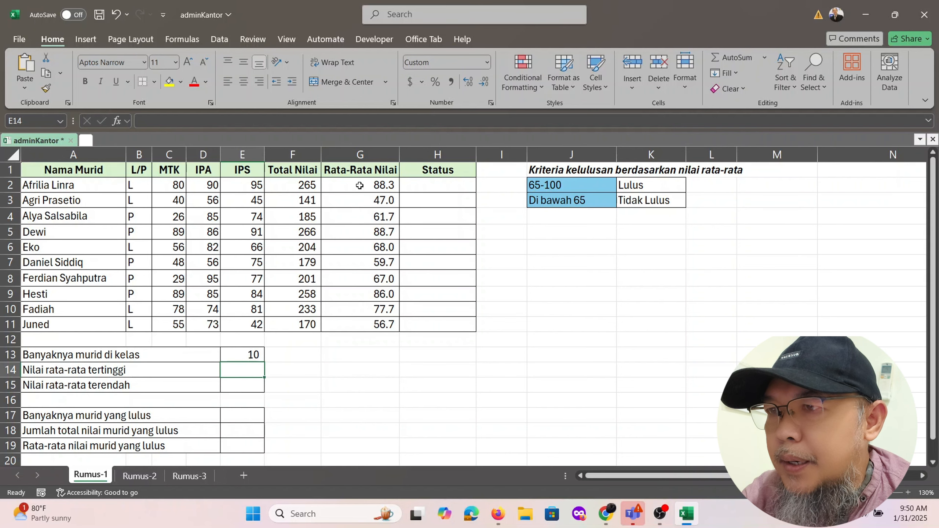
{"action": "type", "text": "="}
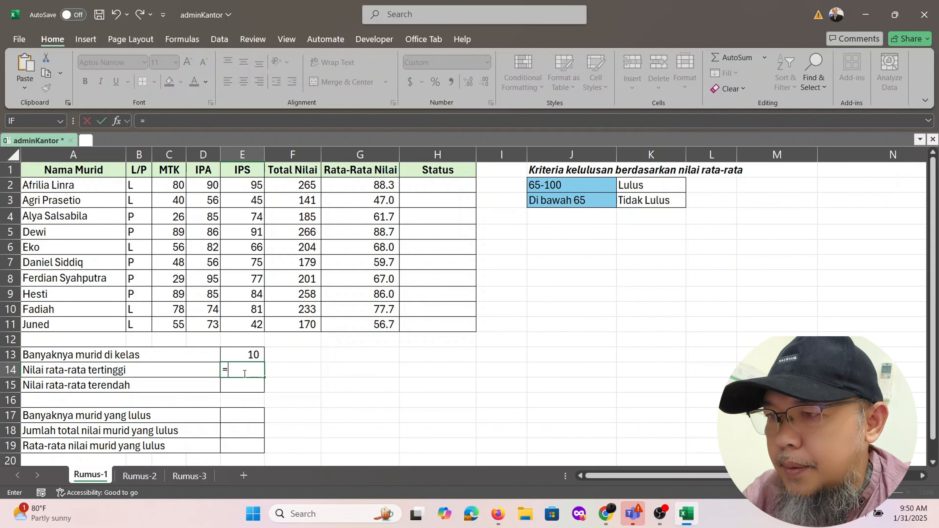
{"action": "type", "text": "max("}
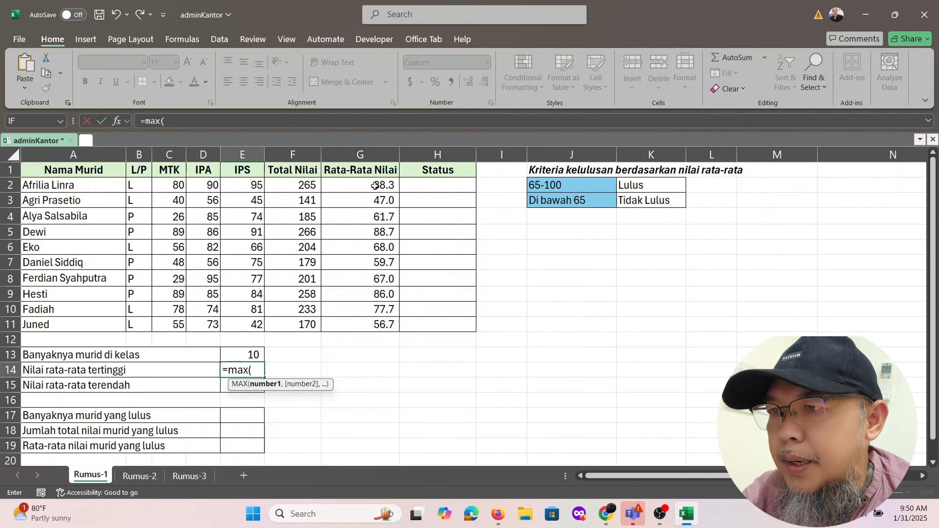
{"action": "left_click_drag", "start_coordinate": [379, 185], "coordinate": [376, 326]}
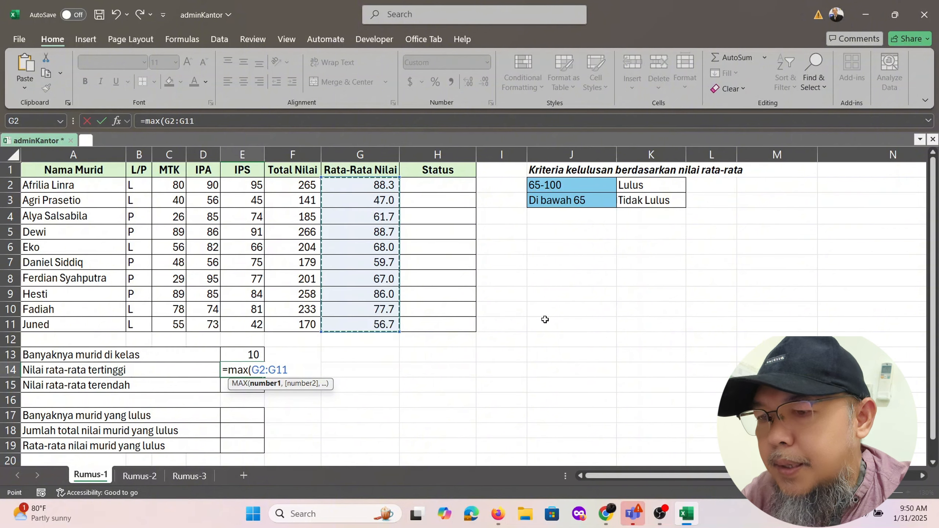
{"action": "type", "text": ")"}
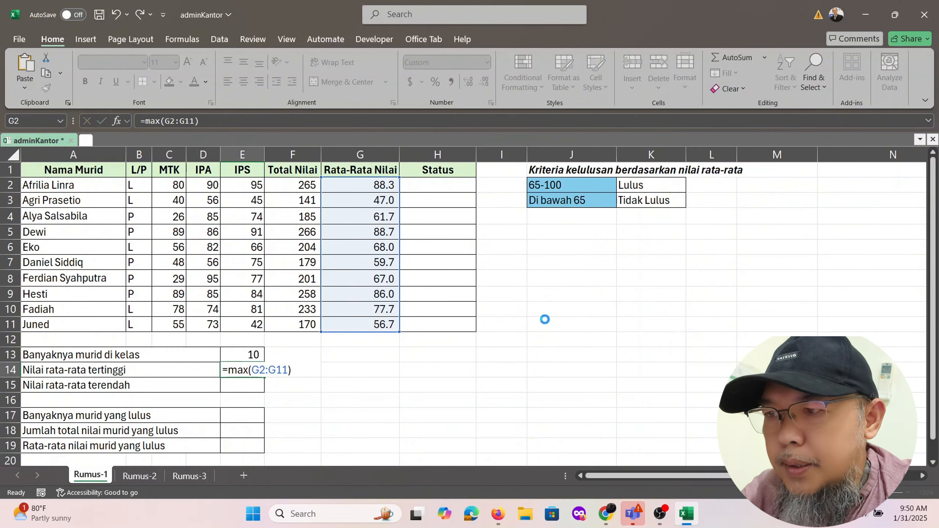
{"action": "key", "text": "Return"}
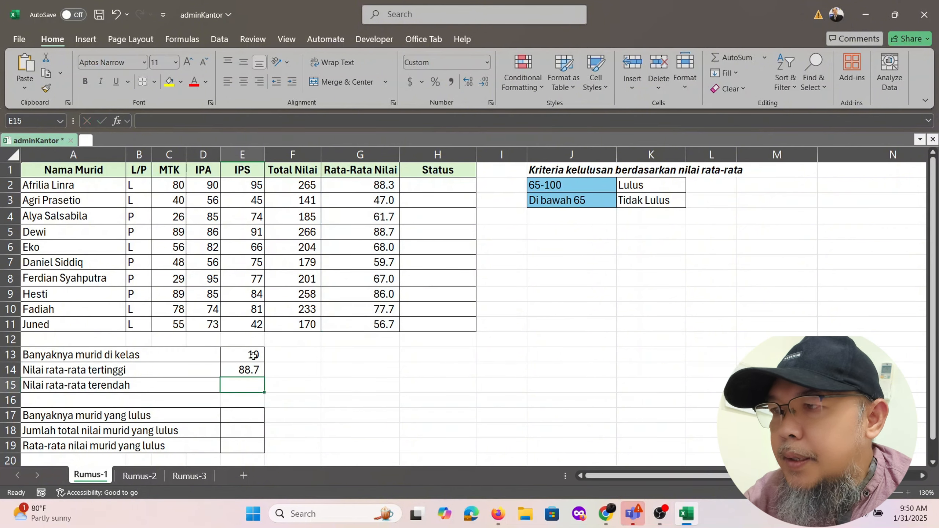
{"action": "left_click", "coordinate": [251, 369]}
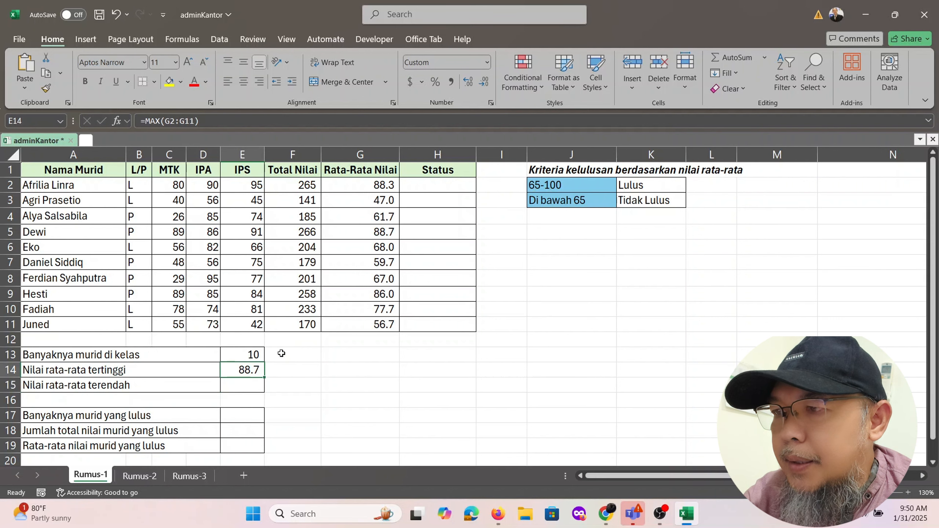
{"action": "left_click_drag", "start_coordinate": [360, 193], "coordinate": [372, 324]}
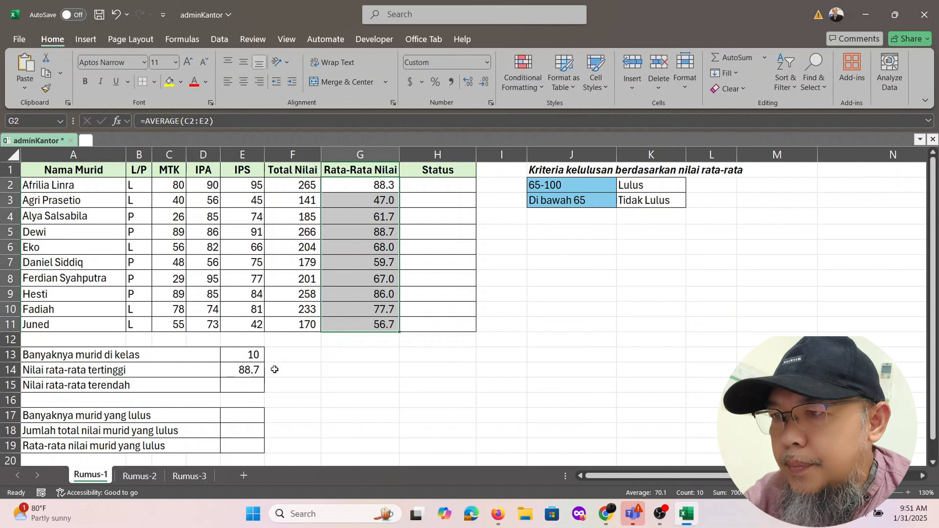
{"action": "left_click", "coordinate": [244, 370]}
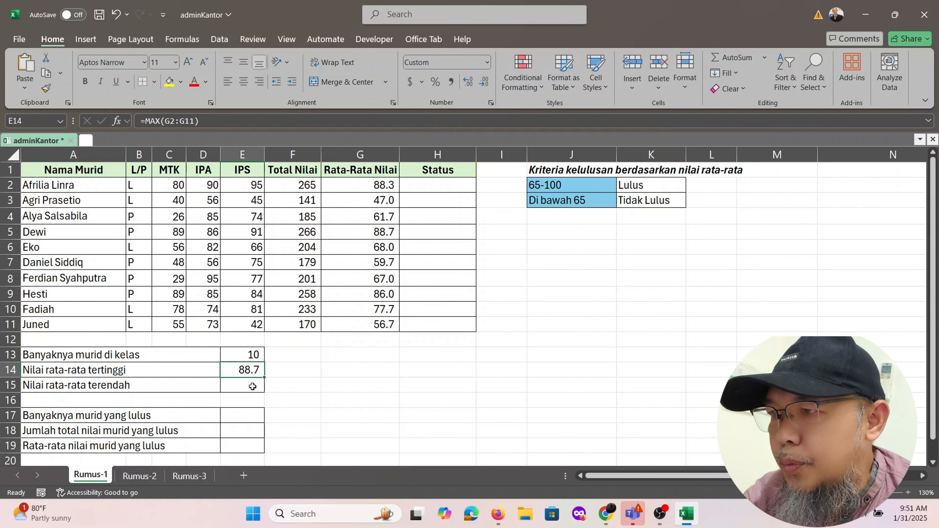
Calculate Nilai rata-rata terendah in E15 from the Rata-Rata Nilai column with =MIN(G2:G11).
{"action": "left_click", "coordinate": [252, 386]}
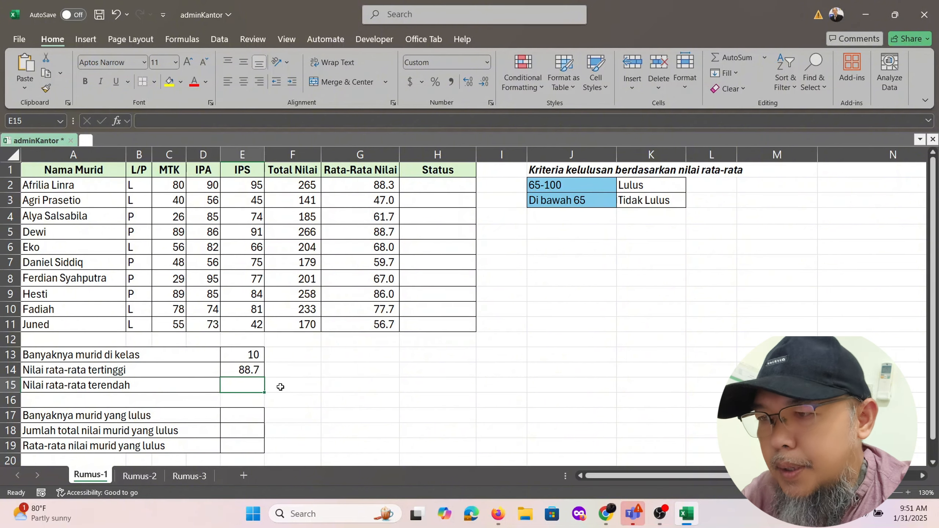
{"action": "type", "text": "=min"}
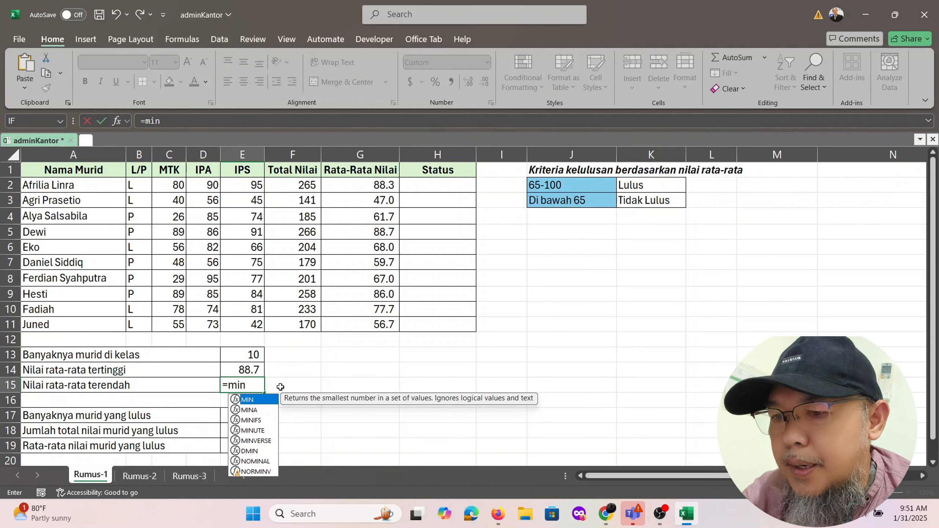
{"action": "type", "text": "("}
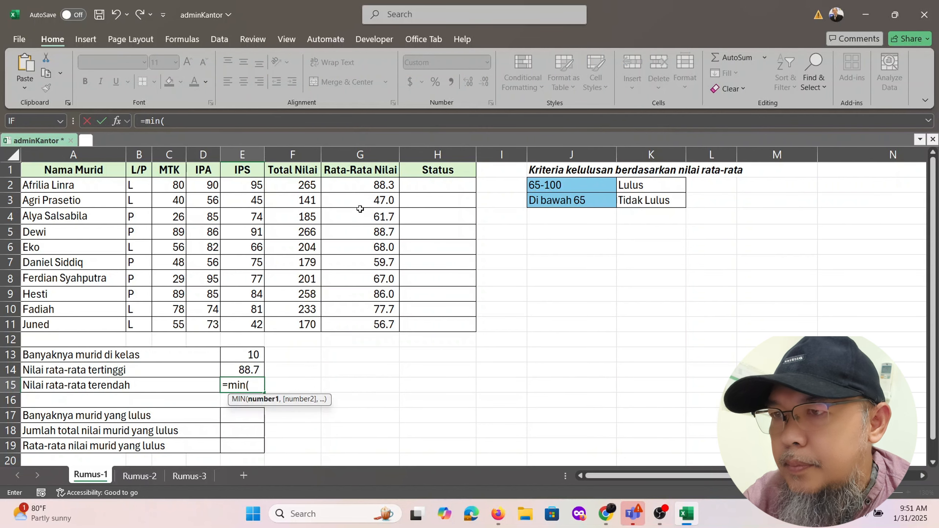
{"action": "left_click_drag", "start_coordinate": [374, 184], "coordinate": [369, 323]}
{"action": "type", "text": ")"}
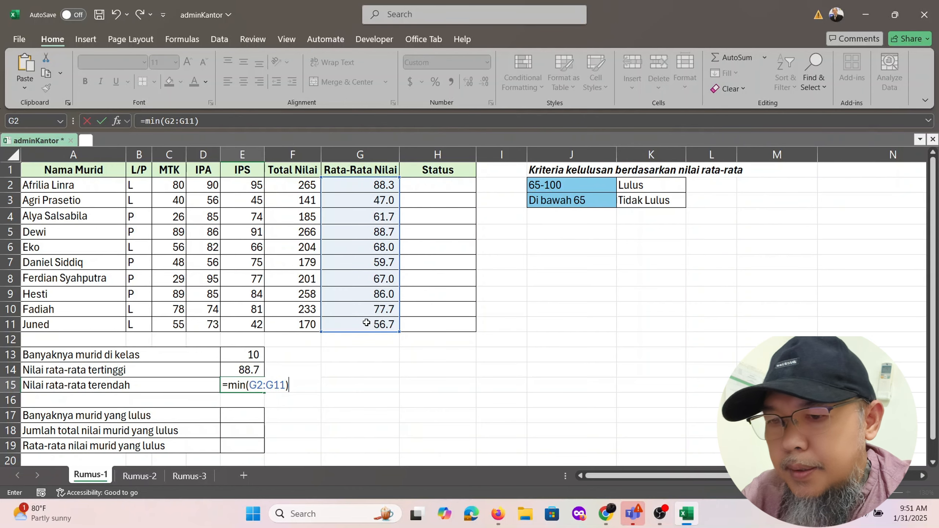
{"action": "key", "text": "Return"}
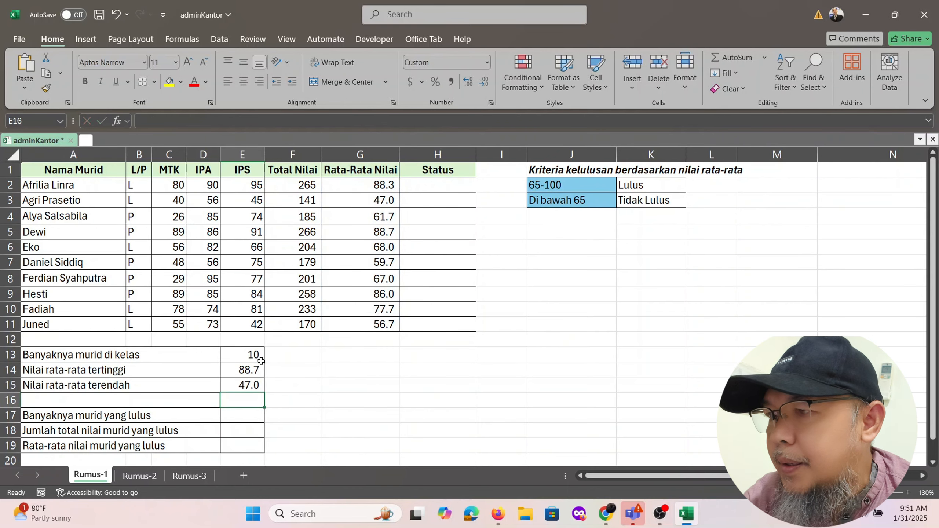
{"action": "left_click", "coordinate": [247, 387]}
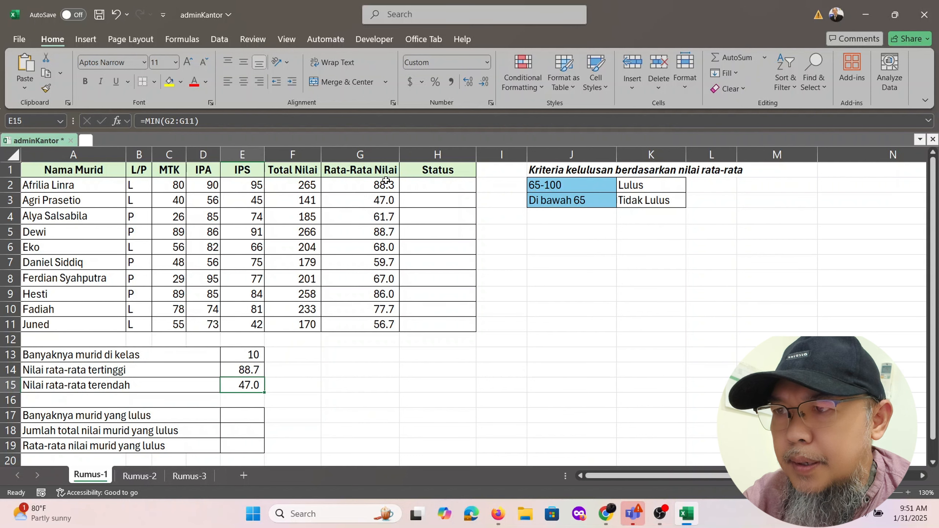
Determine the first student's Status in H2 from the average score with =IF(G2>=65,"Lulus","Tidak Lulus").
{"action": "left_click", "coordinate": [561, 186]}
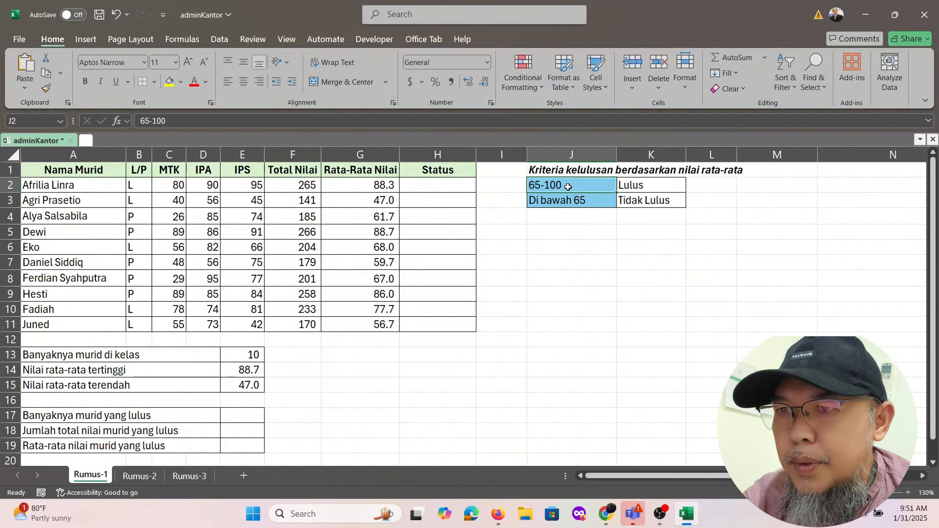
{"action": "left_click", "coordinate": [449, 185]}
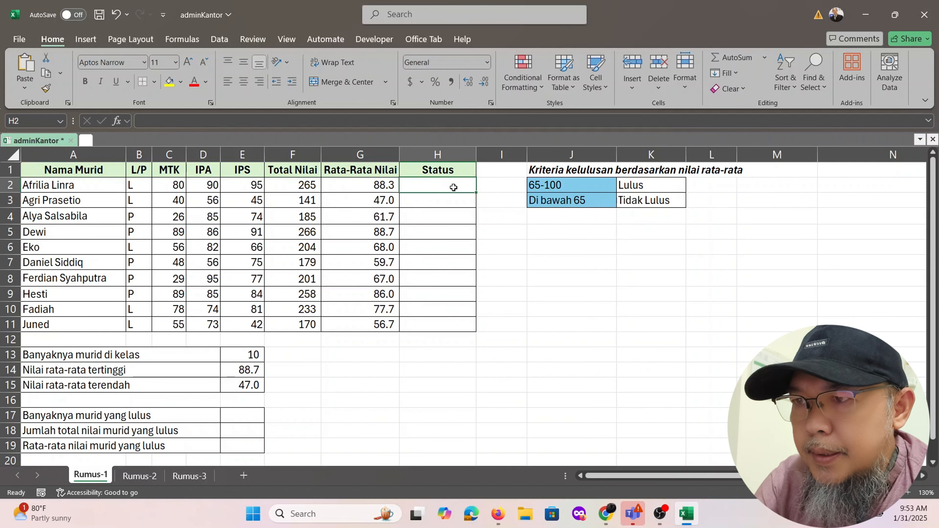
{"action": "type", "text": "="}
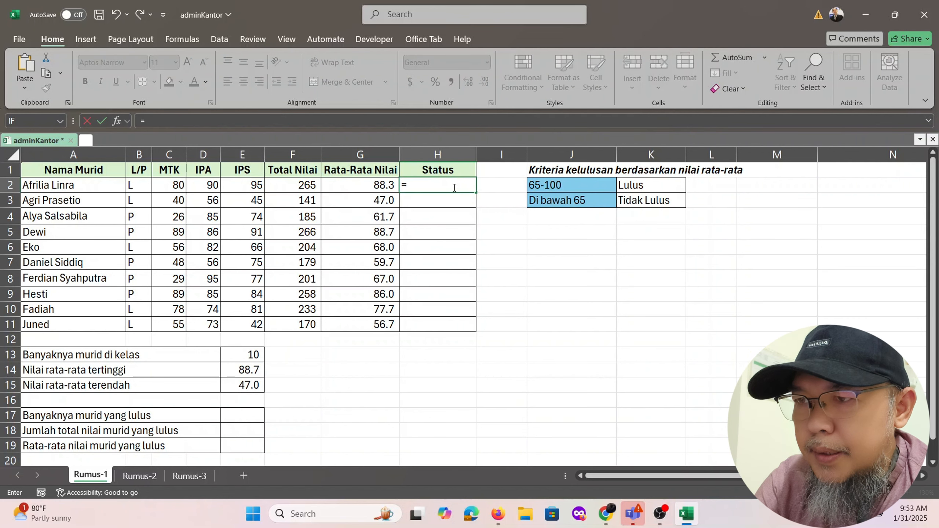
{"action": "type", "text": "if("}
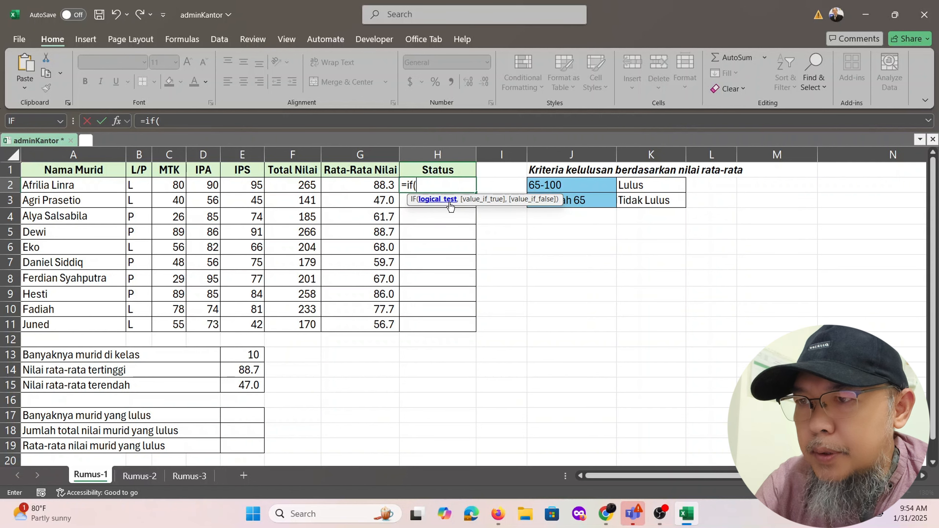
{"action": "left_click", "coordinate": [367, 187]}
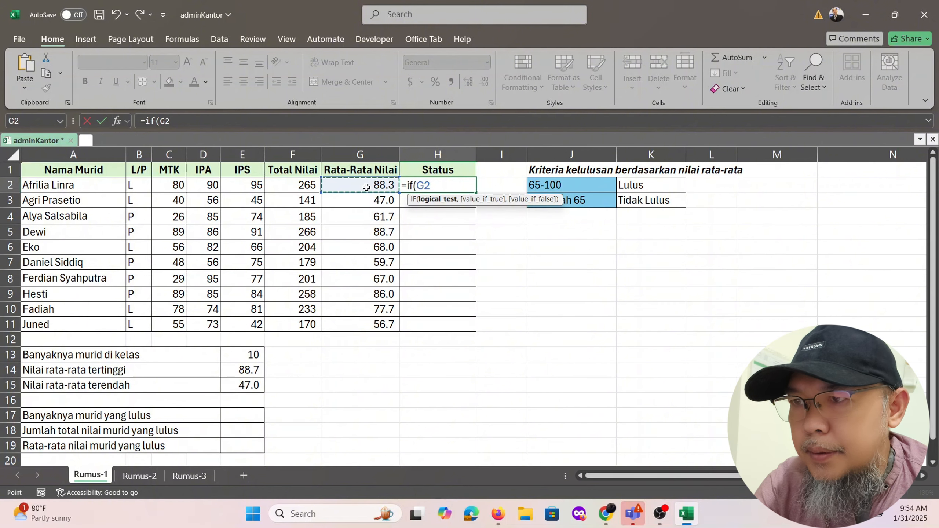
{"action": "type", "text": ">"}
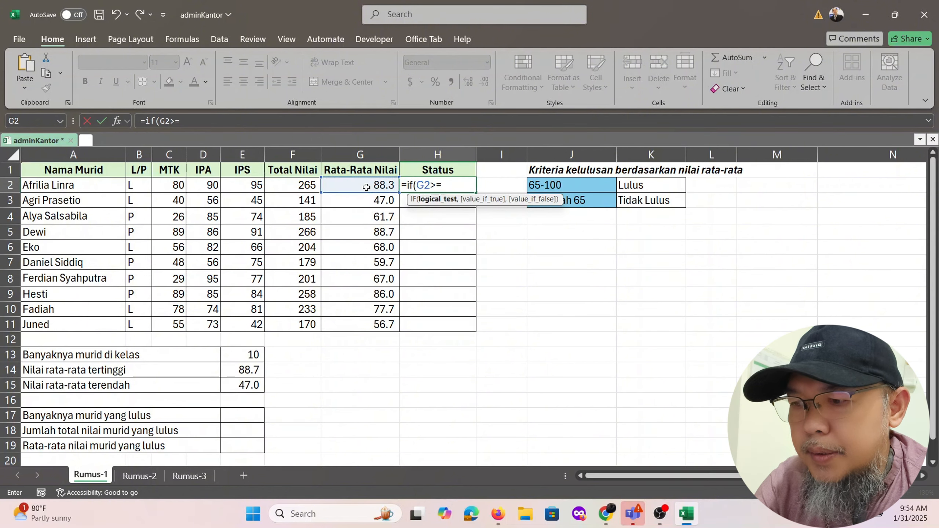
{"action": "type", "text": "=65"}
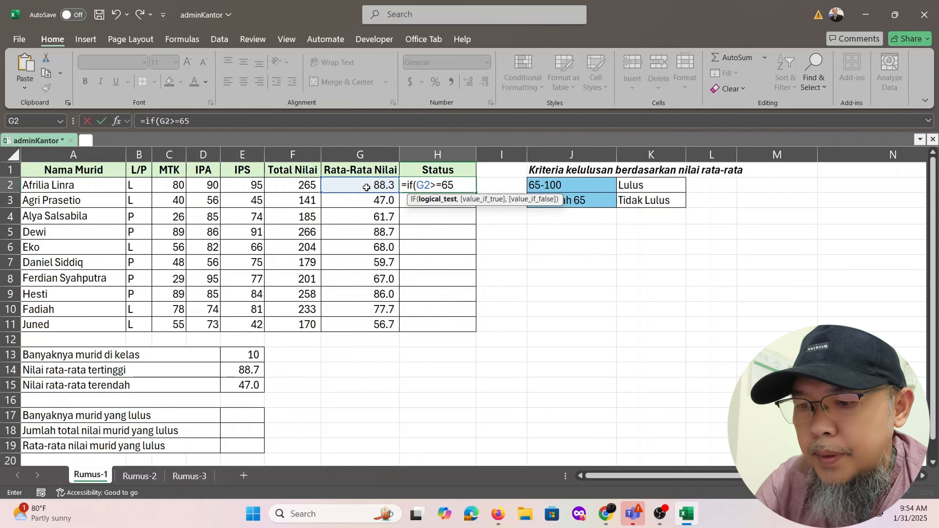
{"action": "type", "text": ","}
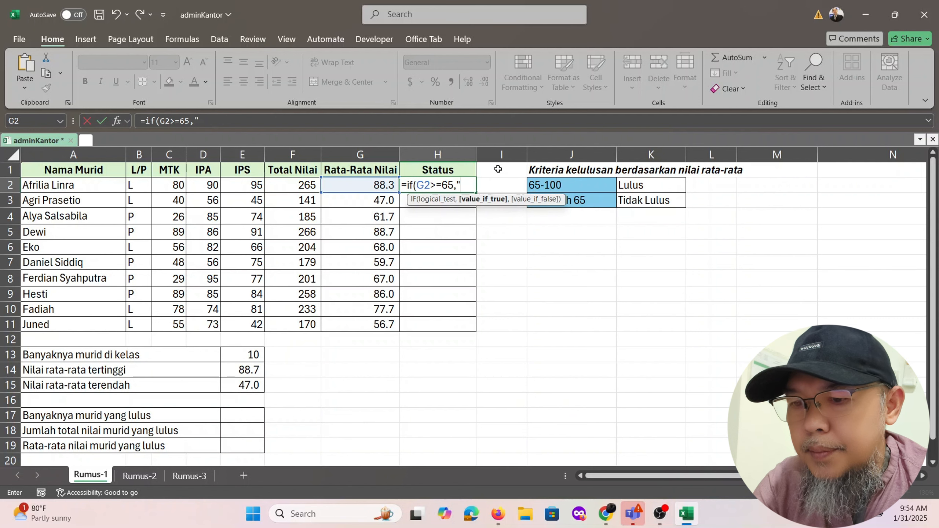
{"action": "type", "text": "\"Lulus;"}
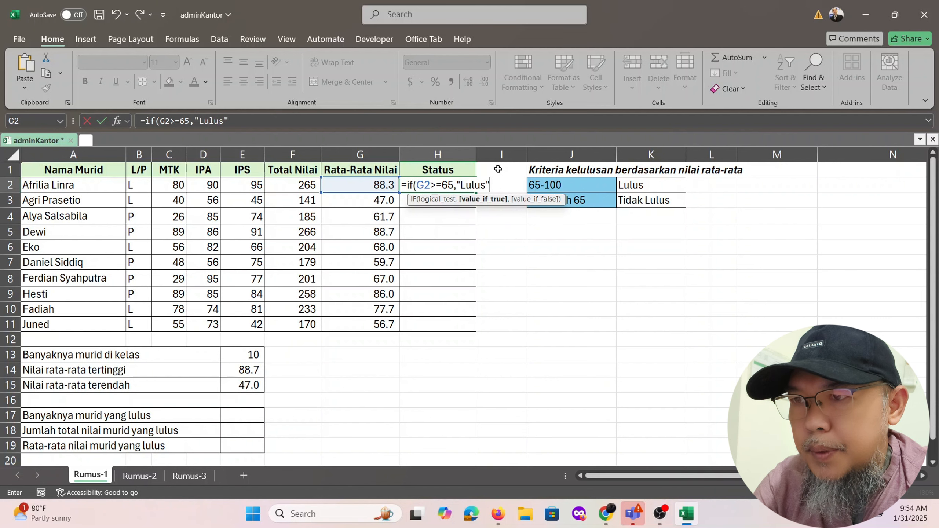
{"action": "type", "text": ","}
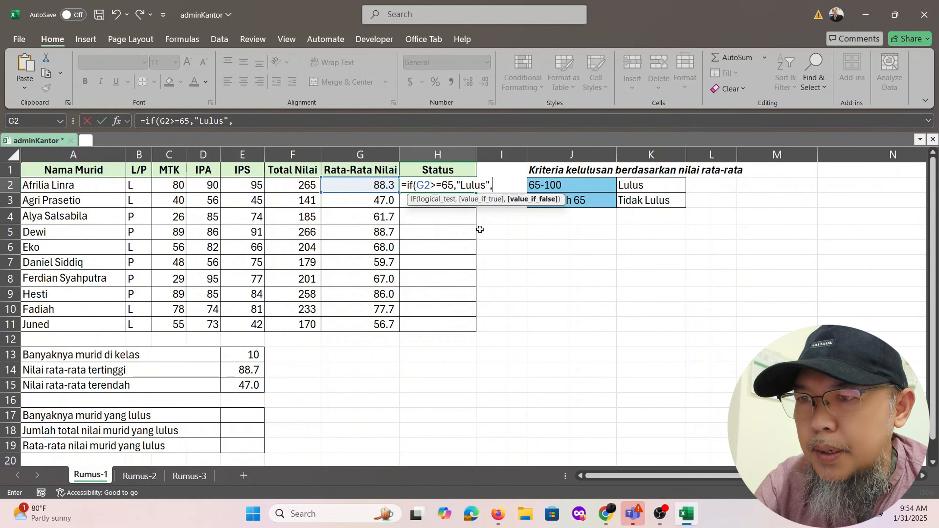
{"action": "type", "text": "\""}
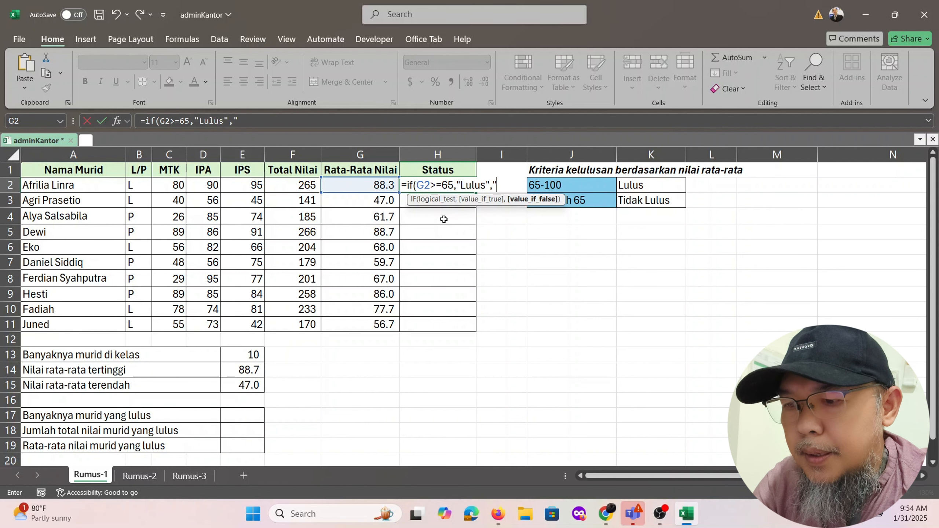
{"action": "type", "text": "Tidak"}
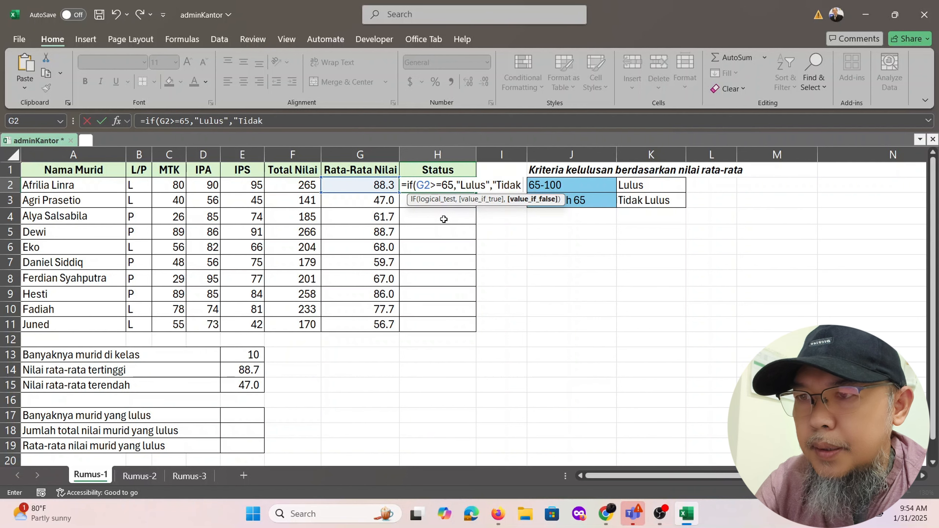
{"action": "type", "text": " Lulus\""}
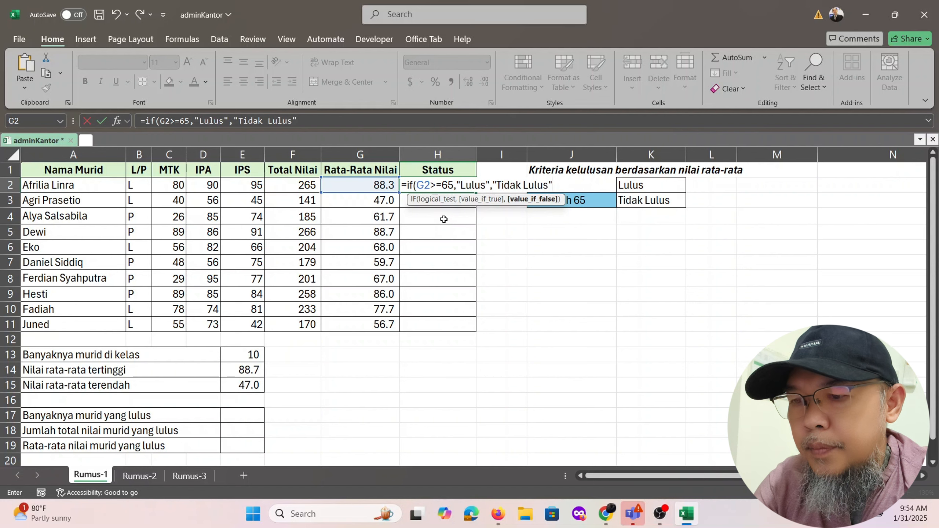
{"action": "type", "text": ")"}
{"action": "key", "text": "Return"}
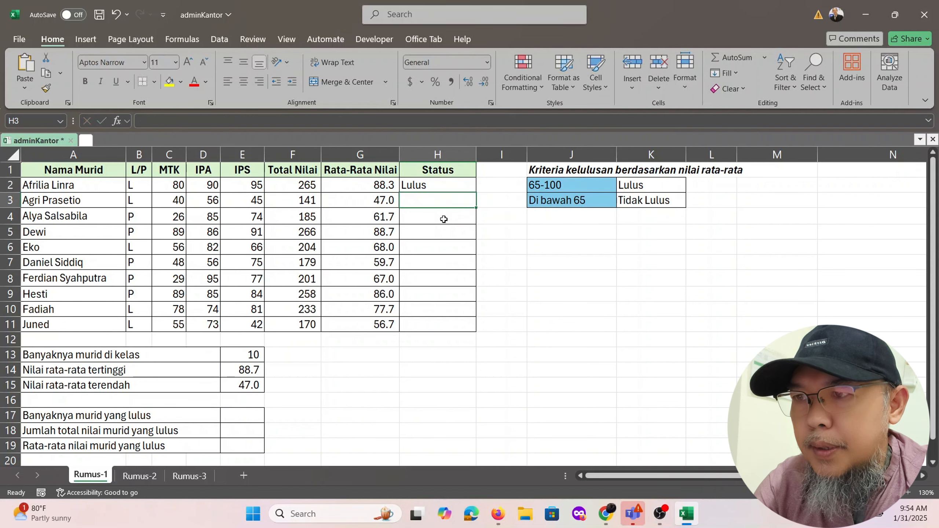
{"action": "left_click", "coordinate": [446, 184]}
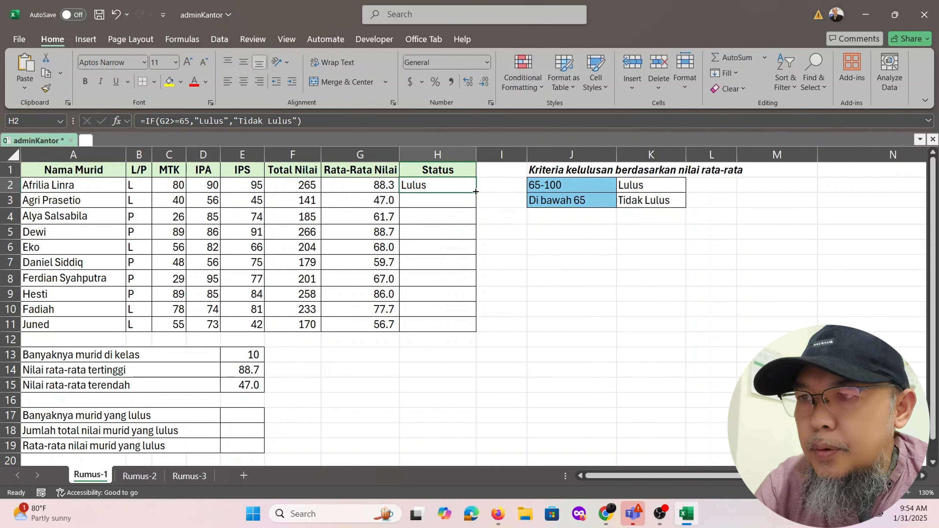
Copy the pass/fail Status formula from H2 down through H11 for the remaining students.
{"action": "left_click_drag", "start_coordinate": [476, 191], "coordinate": [476, 331]}
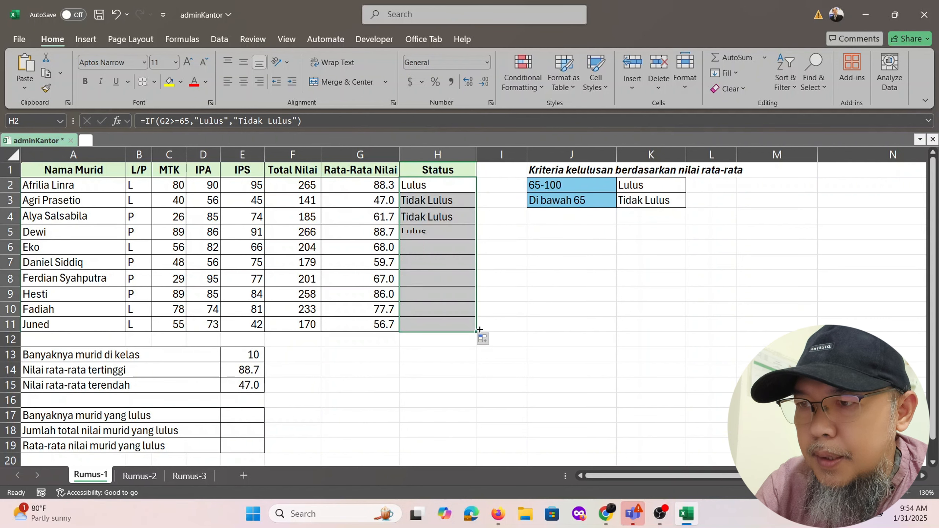
{"action": "left_click", "coordinate": [542, 289]}
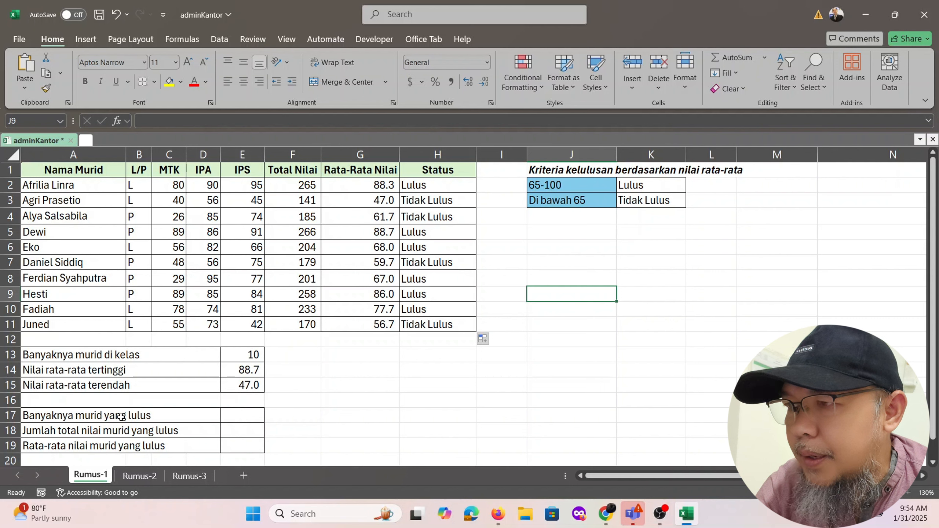
Calculate Banyaknya murid yang lulus in E17 from the Status column with =COUNTIF(H2:H11,"Lulus").
{"action": "left_click", "coordinate": [244, 416]}
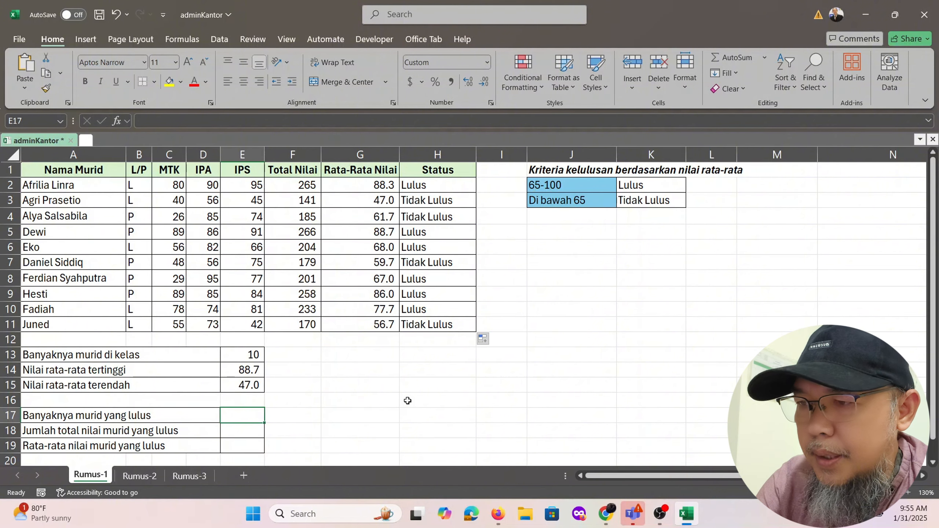
{"action": "type", "text": "=count"}
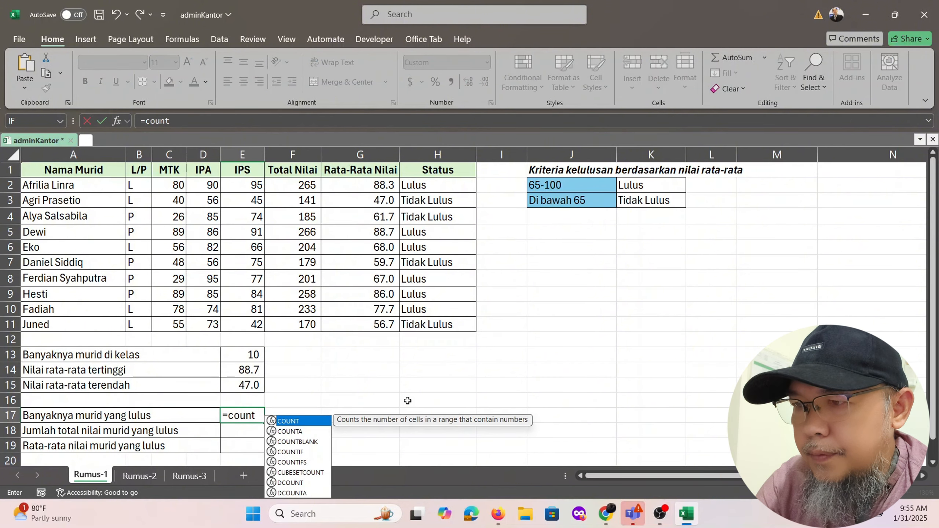
{"action": "type", "text": "if("}
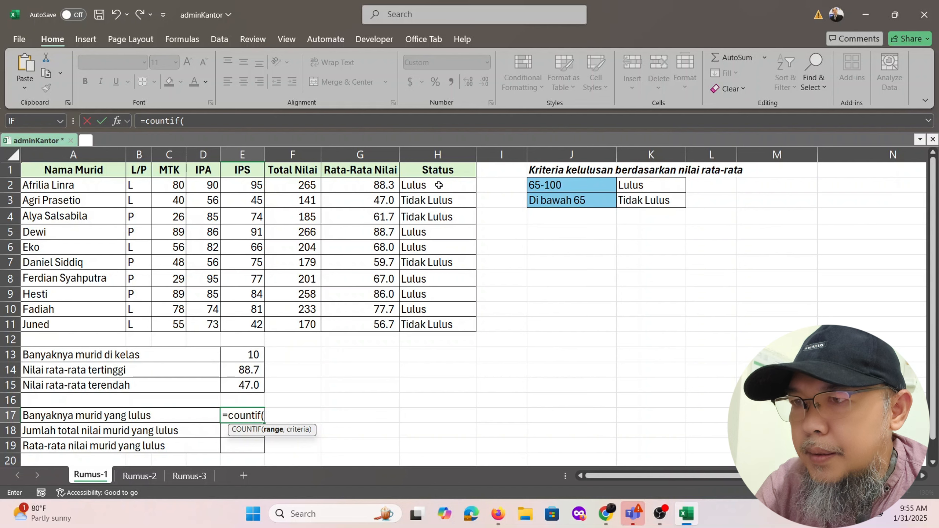
{"action": "left_click_drag", "start_coordinate": [439, 185], "coordinate": [444, 332]}
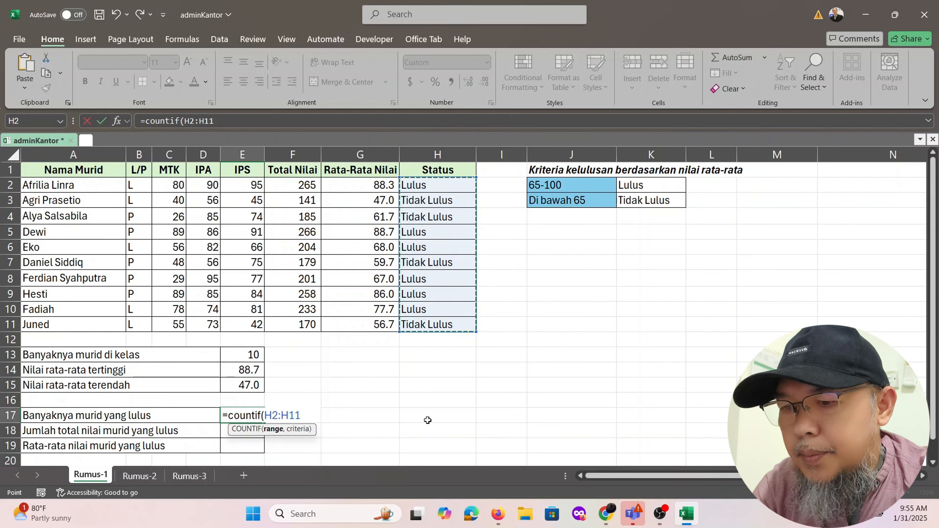
{"action": "type", "text": ","}
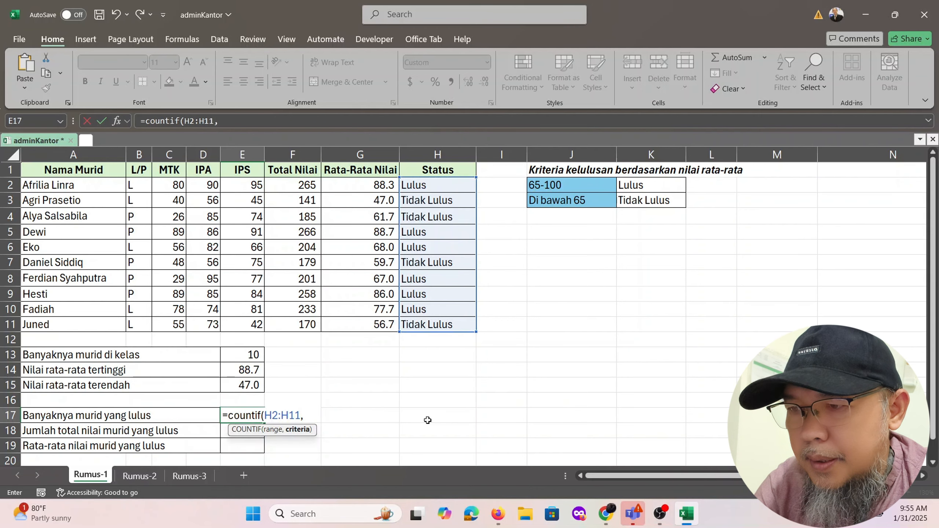
{"action": "type", "text": "\"Lu"}
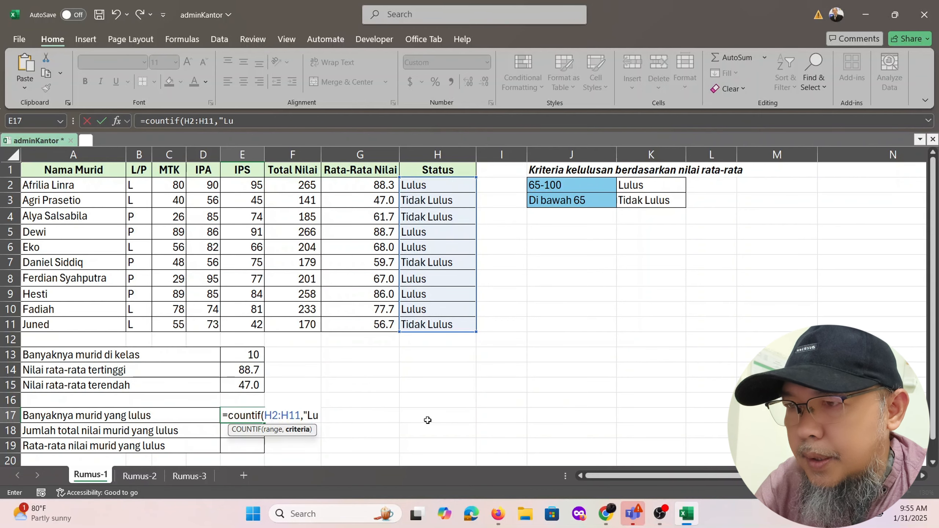
{"action": "type", "text": "lus\")"}
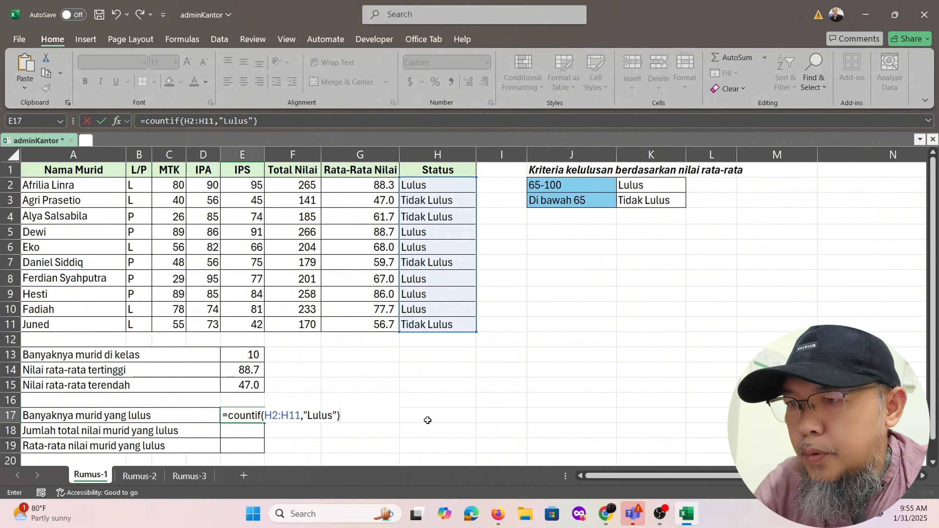
{"action": "key", "text": "Return"}
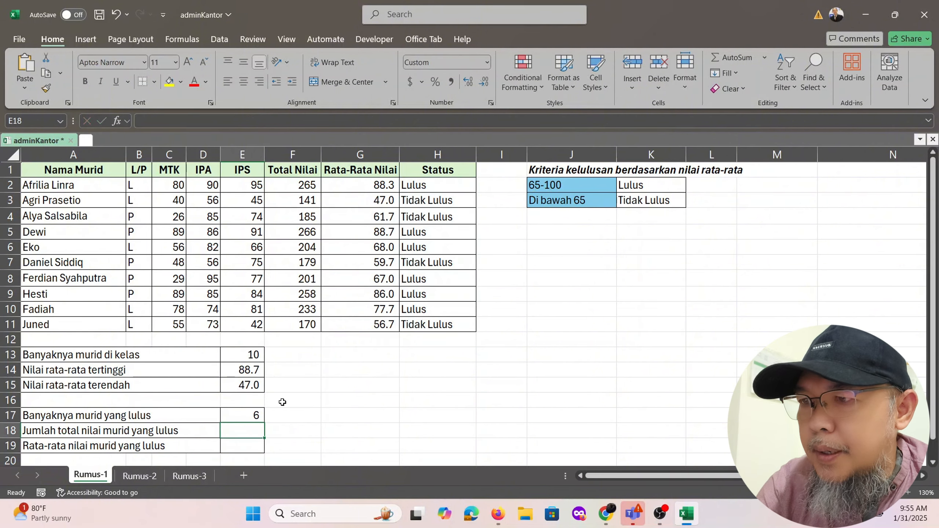
Check the passing-student count in E17 against the individual Lulus entries in the Status column.
{"action": "left_click", "coordinate": [255, 415]}
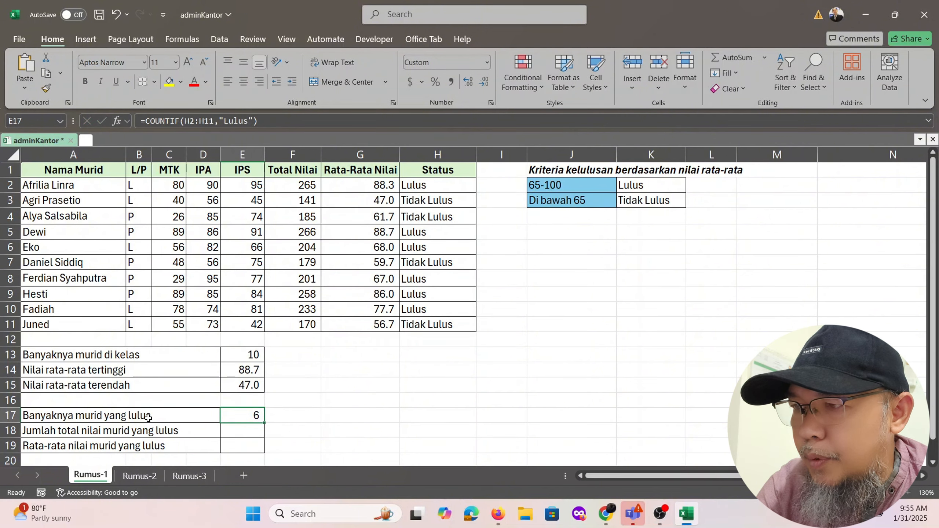
{"action": "left_click", "coordinate": [437, 185]}
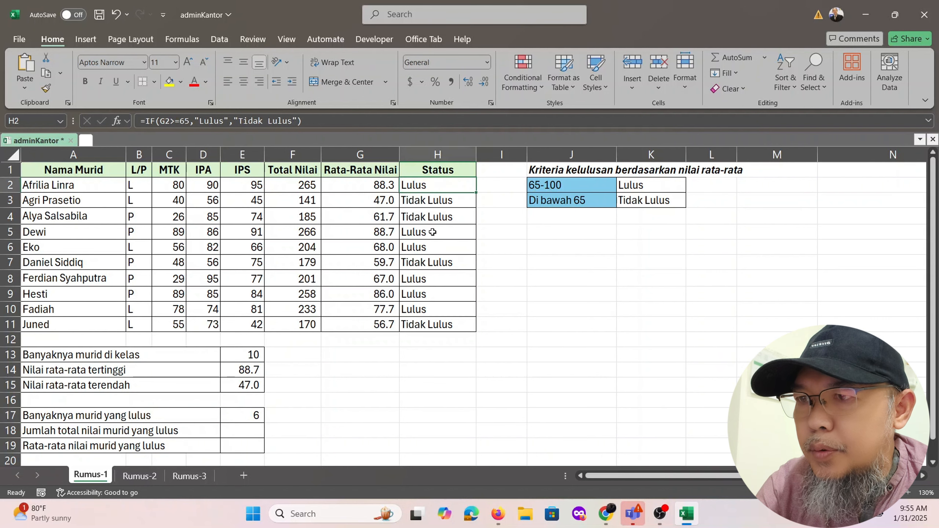
{"action": "left_click", "coordinate": [433, 245]}
{"action": "left_click", "coordinate": [431, 281]}
{"action": "left_click", "coordinate": [430, 298]}
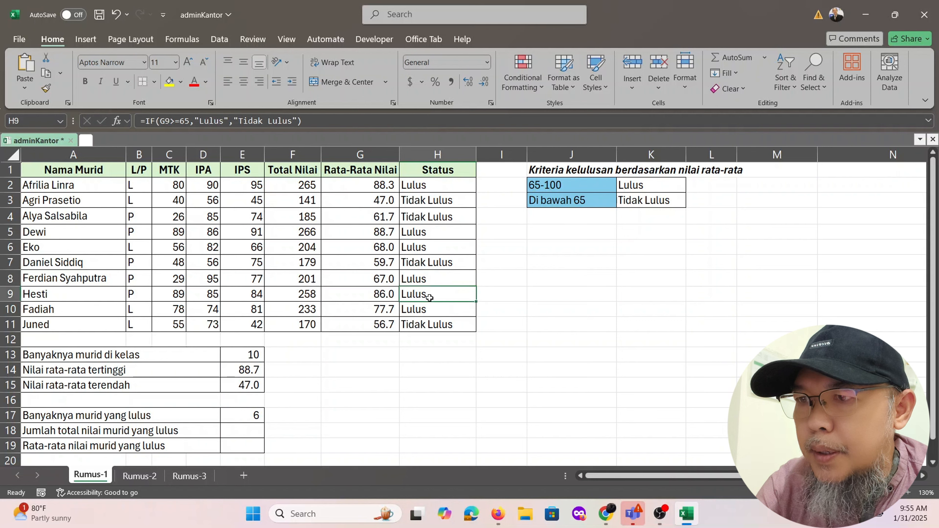
{"action": "left_click", "coordinate": [430, 308]}
{"action": "left_click", "coordinate": [250, 414]}
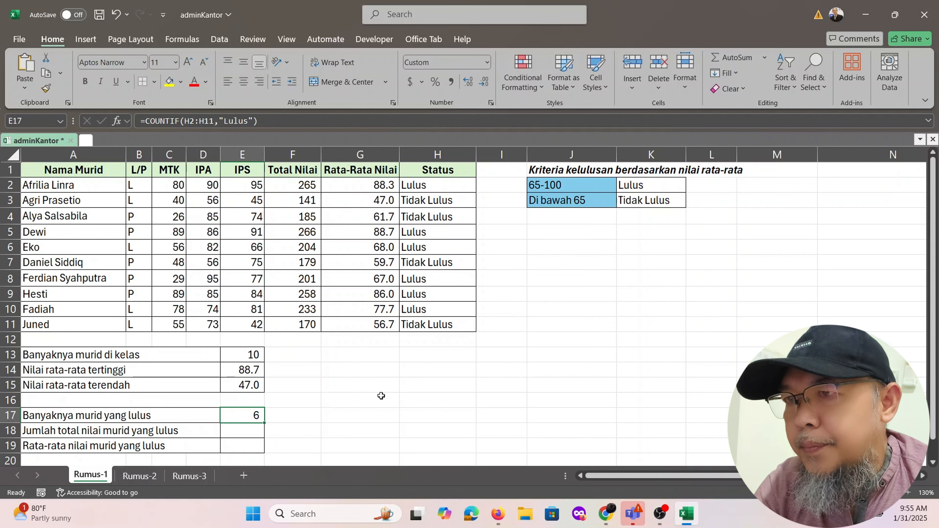
Calculate Jumlah total nilai murid yang lulus in E18 from the Total Nilai column with =SUMIF(H2:H11,"Lulus",F2:F11).
{"action": "left_click", "coordinate": [248, 432]}
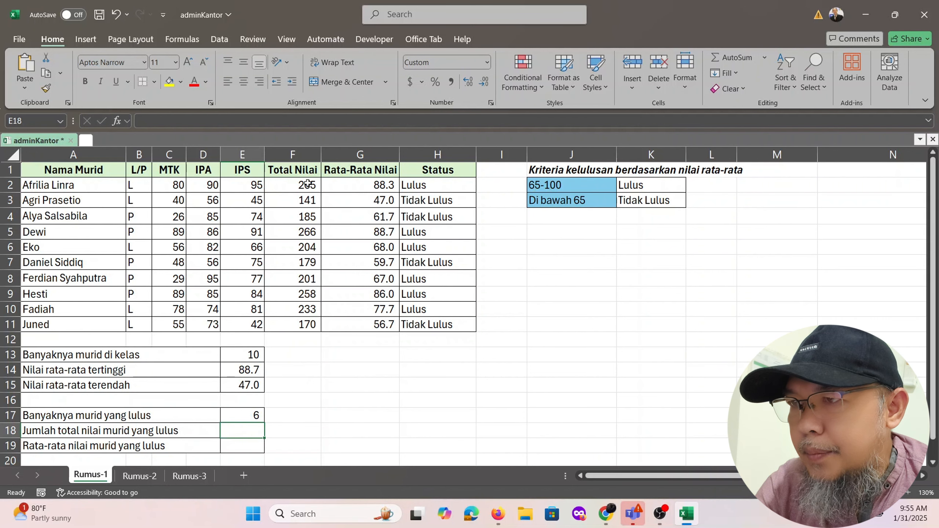
{"action": "left_click_drag", "start_coordinate": [308, 183], "coordinate": [300, 317]}
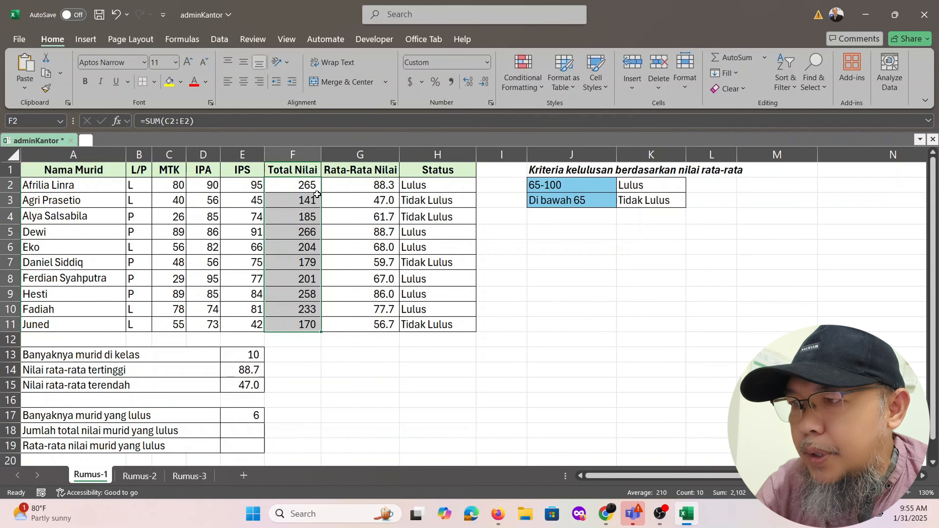
{"action": "left_click", "coordinate": [245, 430]}
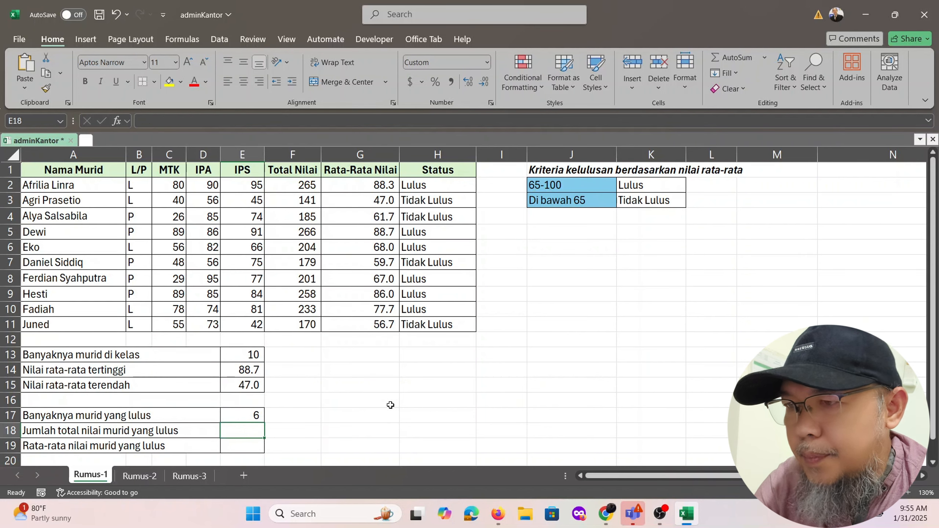
{"action": "type", "text": "su"}
{"action": "key", "text": "BackSpace"}
{"action": "key", "text": "BackSpace"}
{"action": "type", "text": "="}
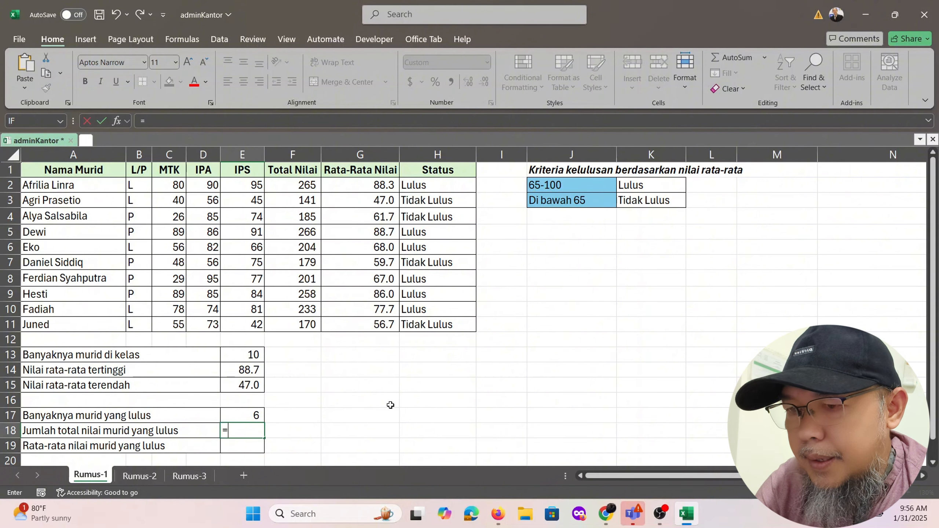
{"action": "type", "text": "sumi"}
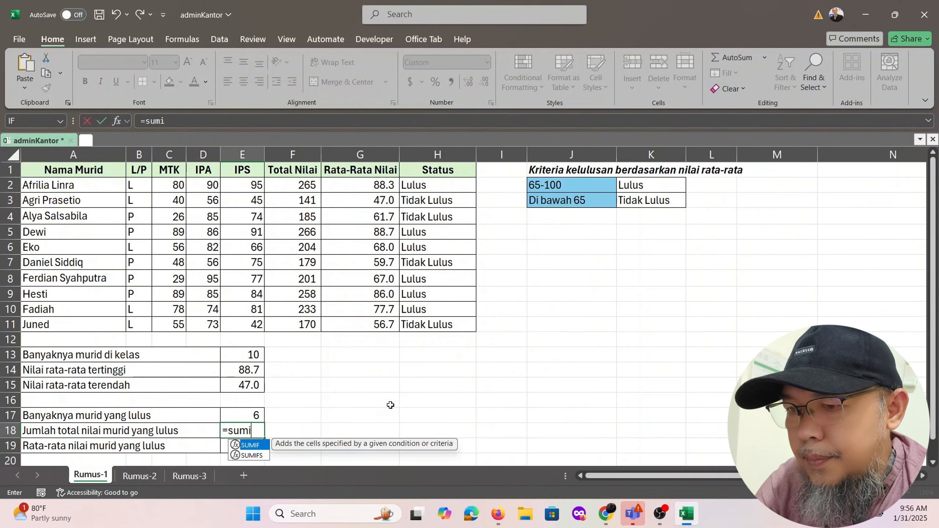
{"action": "type", "text": "f("}
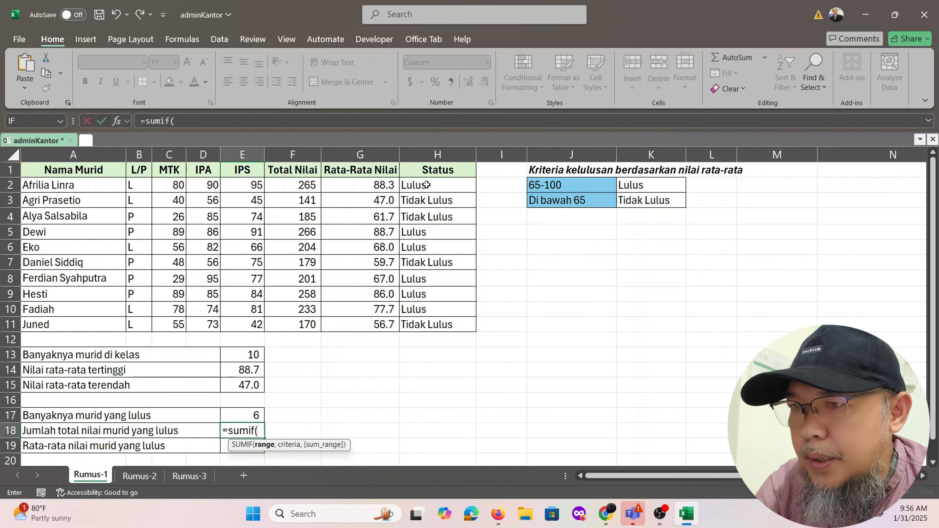
{"action": "left_click_drag", "start_coordinate": [427, 184], "coordinate": [433, 320]}
{"action": "type", "text": ","}
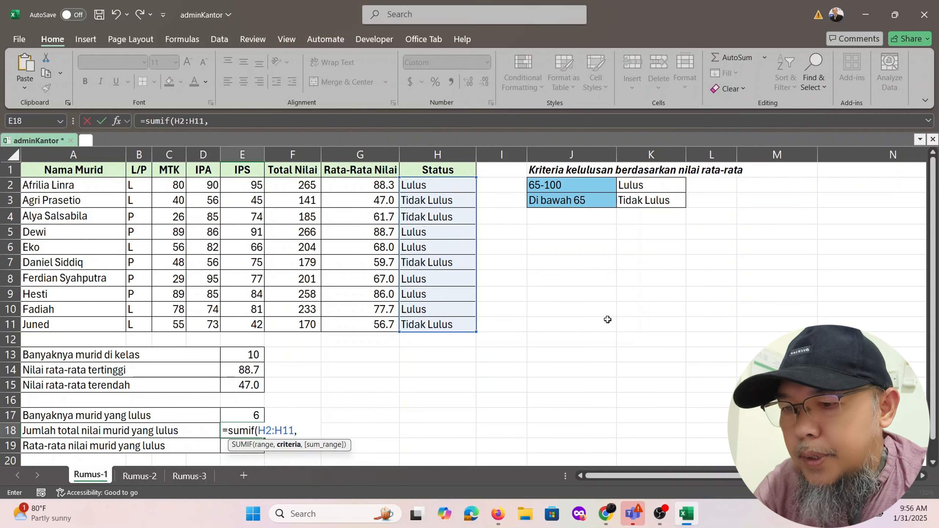
{"action": "type", "text": "\""}
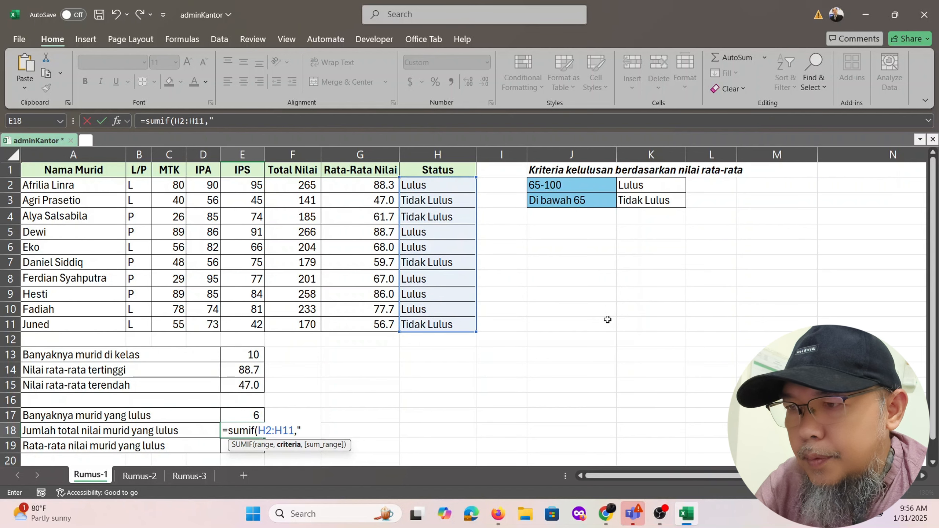
{"action": "type", "text": "Lulus"}
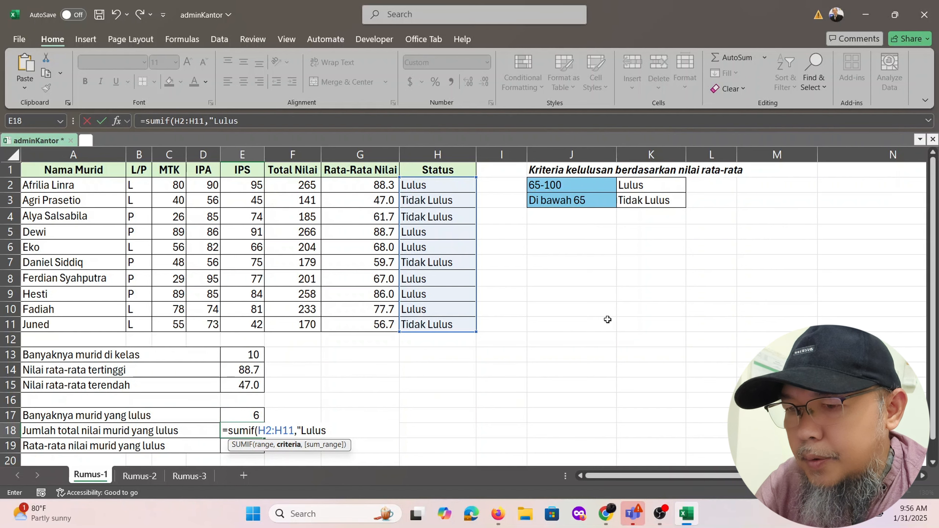
{"action": "type", "text": "\","}
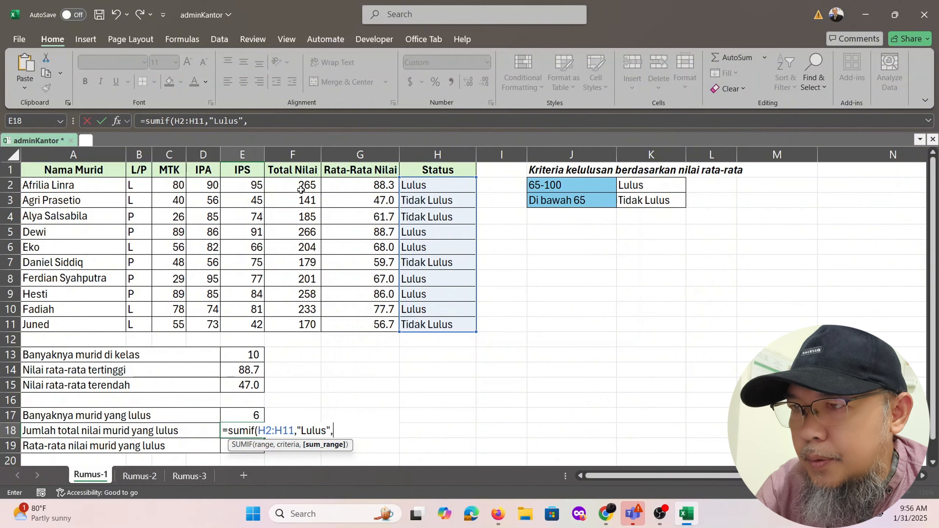
{"action": "left_click_drag", "start_coordinate": [301, 185], "coordinate": [310, 324]}
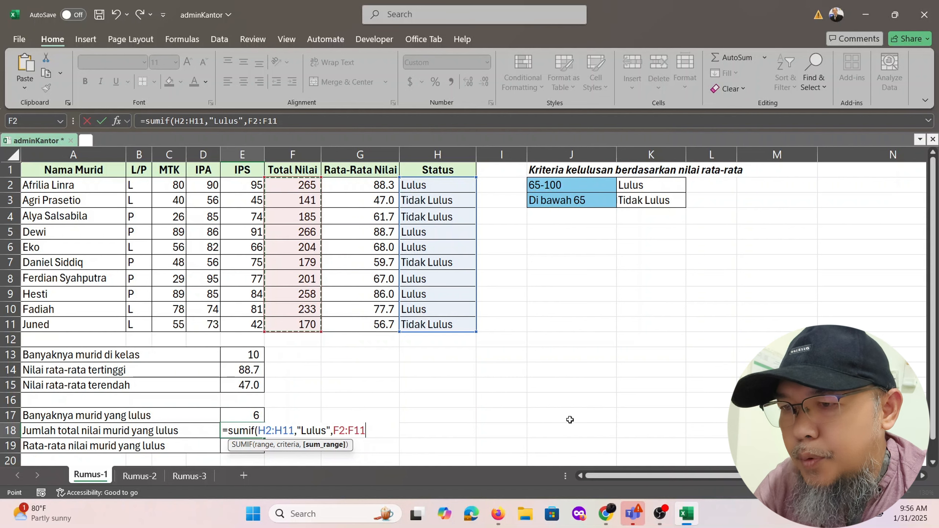
{"action": "type", "text": ")"}
{"action": "key", "text": "Return"}
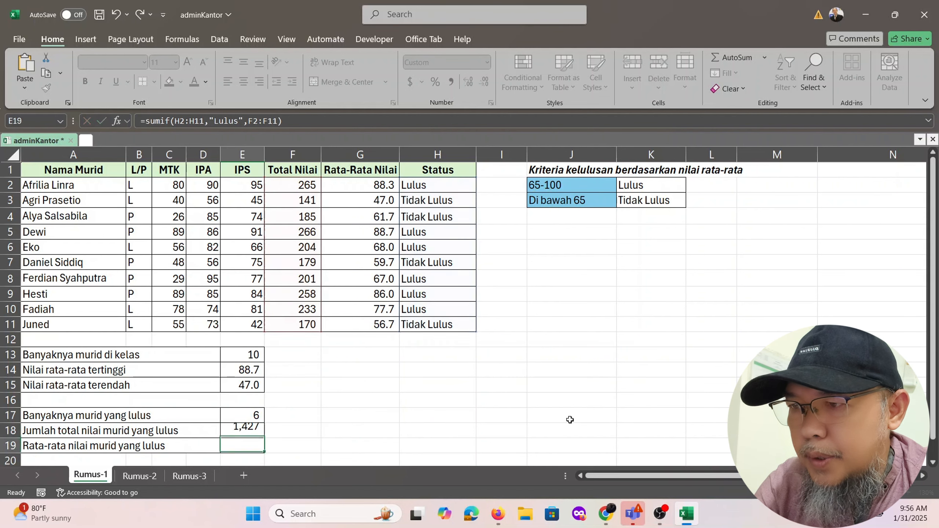
Review the conditional sum in E18 against the Total Nilai values and the Lulus entries in the Status column.
{"action": "left_click", "coordinate": [232, 429]}
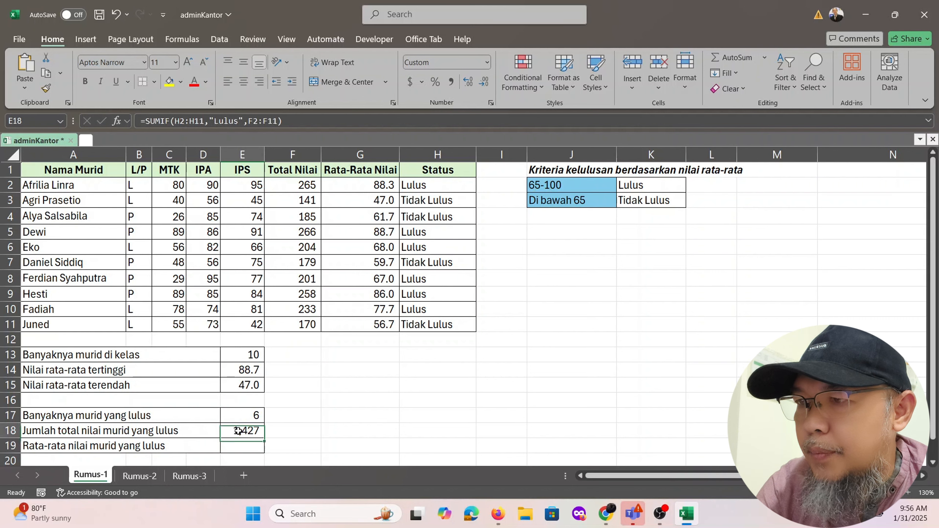
{"action": "left_click_drag", "start_coordinate": [293, 182], "coordinate": [298, 325]}
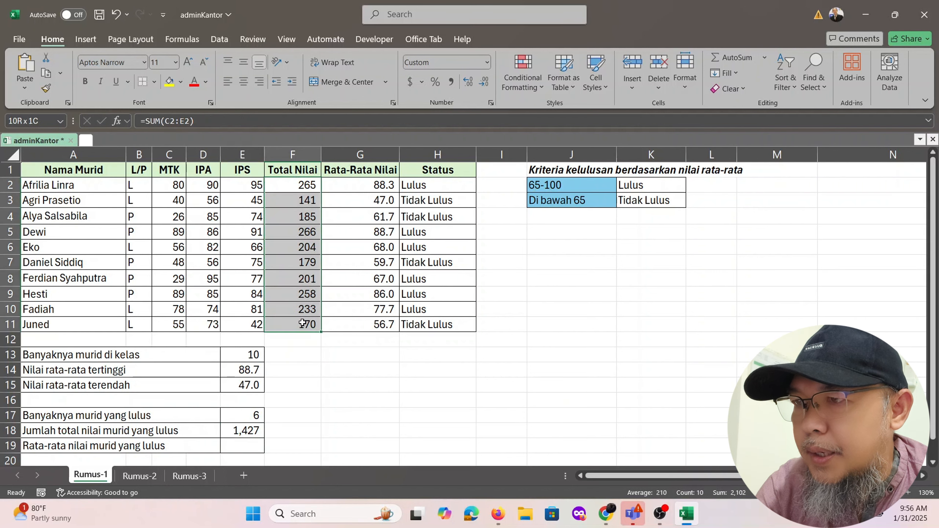
{"action": "left_click_drag", "start_coordinate": [425, 294], "coordinate": [426, 320]}
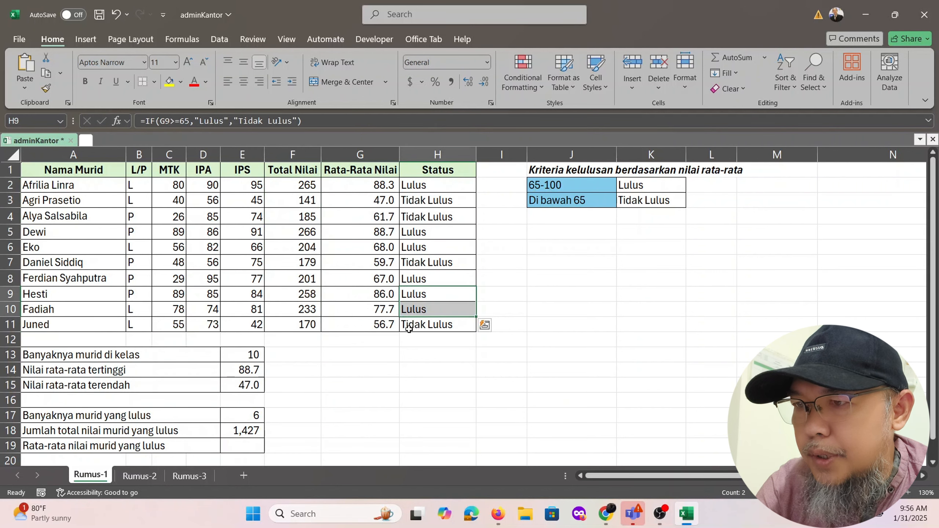
{"action": "left_click", "coordinate": [250, 434]}
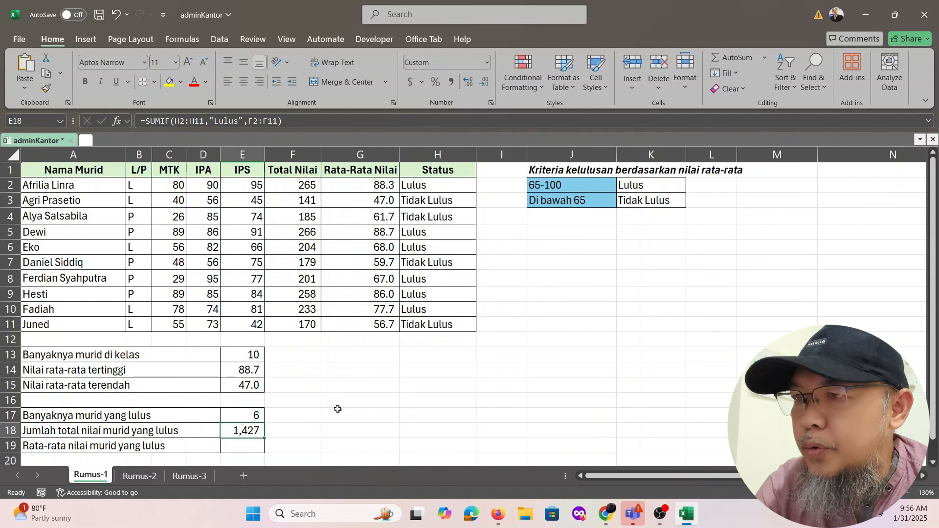
Calculate Rata-rata nilai murid yang lulus in E19 from the Rata-Rata Nilai column with =AVERAGEIF(H2:H11,"Lulus",G2:G11).
{"action": "left_click", "coordinate": [246, 449]}
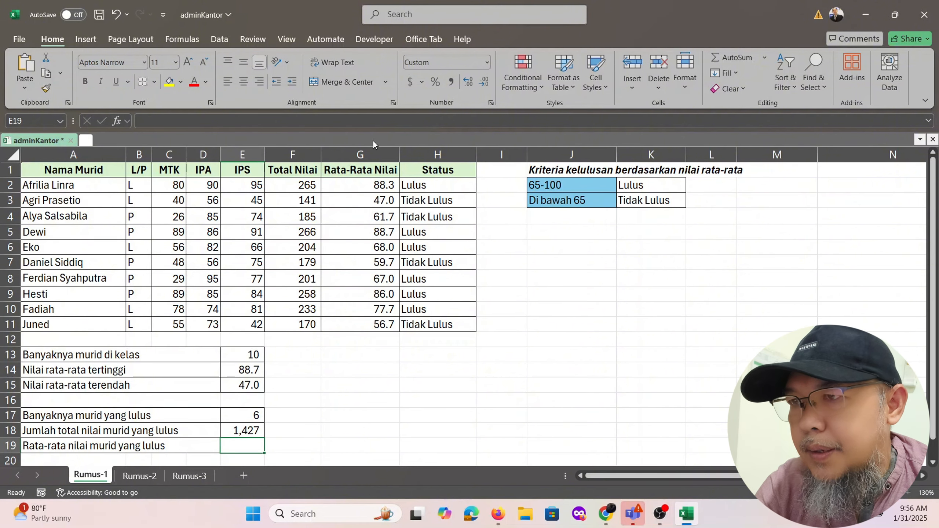
{"action": "left_click_drag", "start_coordinate": [376, 185], "coordinate": [375, 325]}
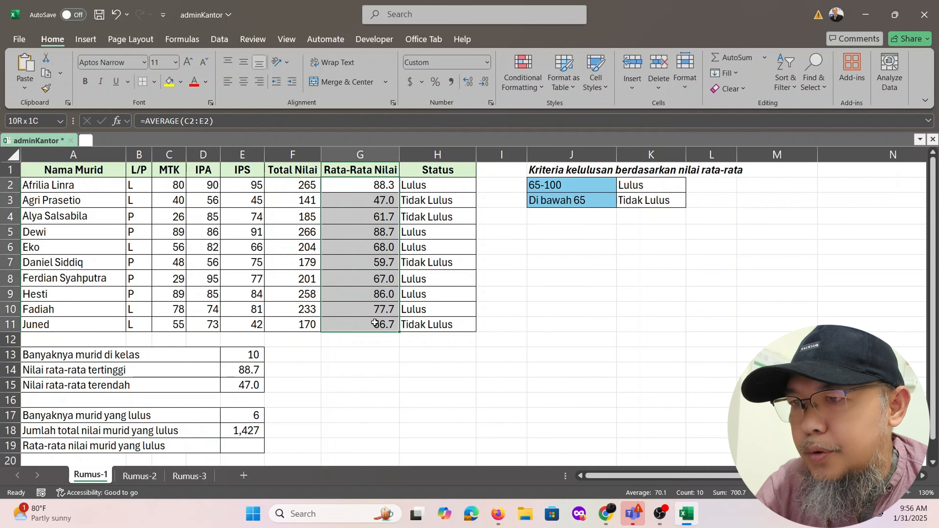
{"action": "left_click", "coordinate": [246, 446]}
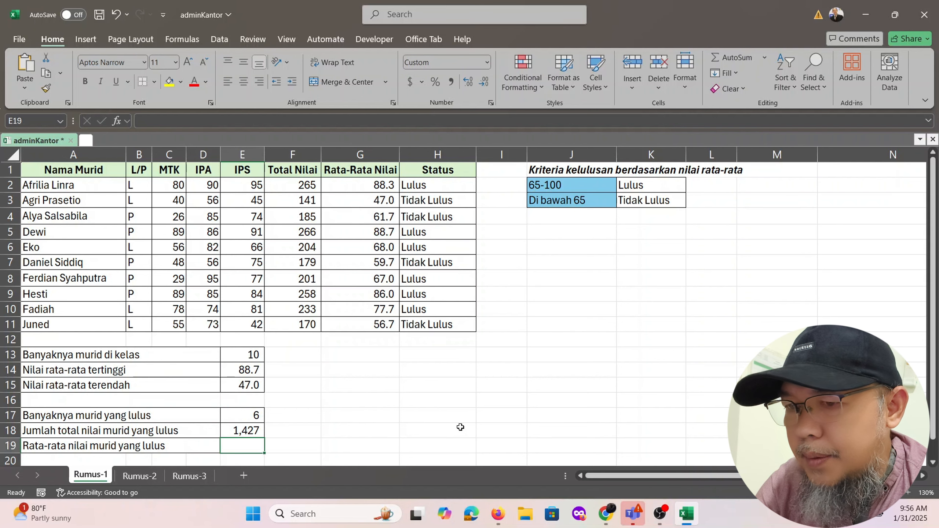
{"action": "type", "text": "="}
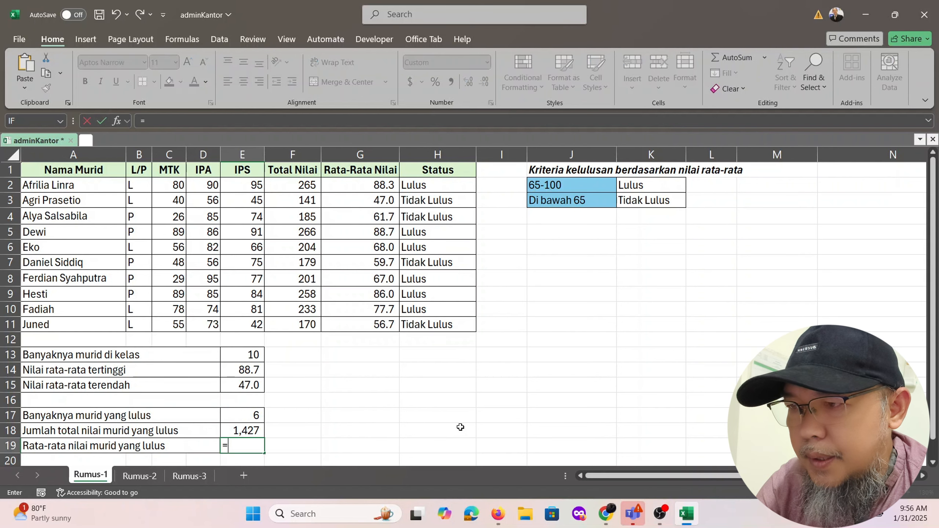
{"action": "type", "text": "av"}
{"action": "type", "text": "era"}
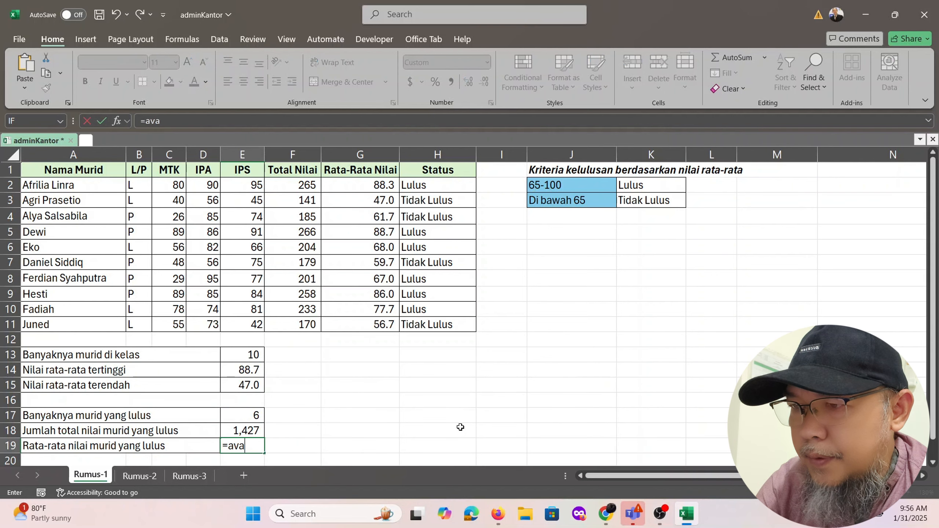
{"action": "type", "text": "ge"}
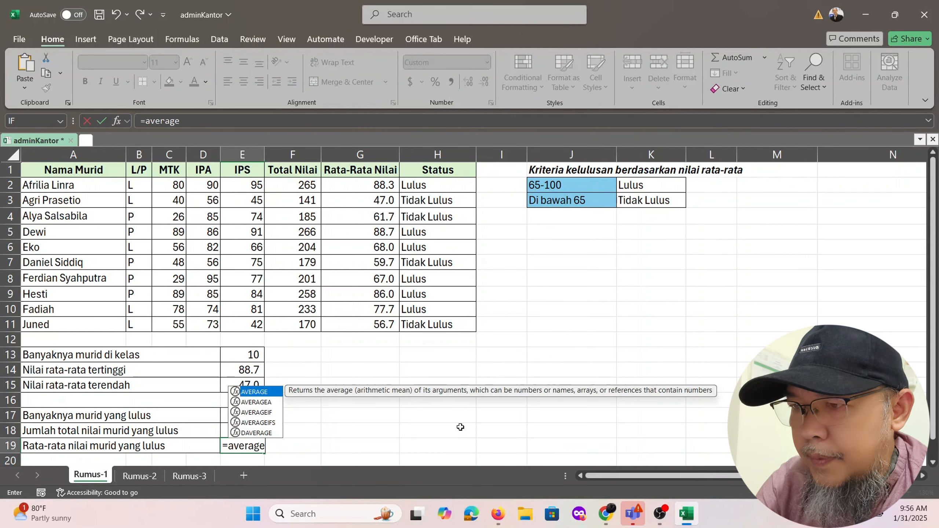
{"action": "type", "text": "if("}
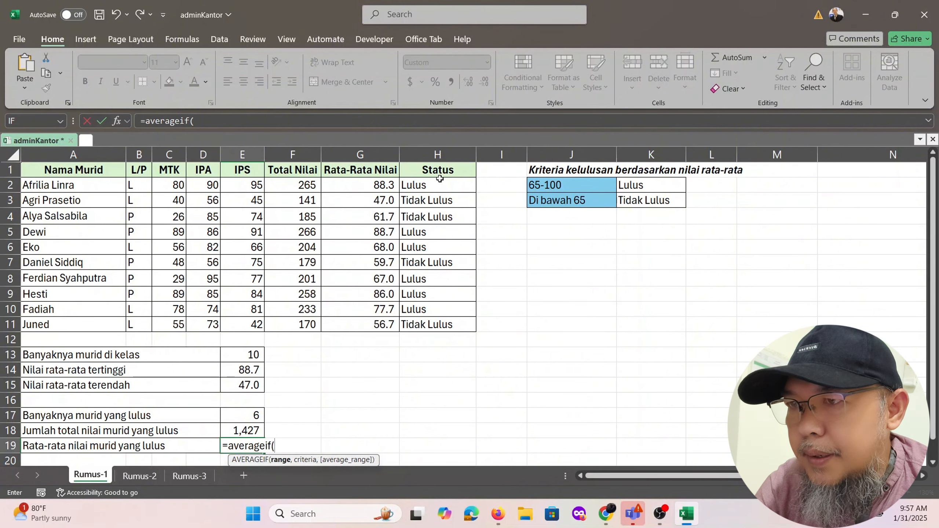
{"action": "left_click_drag", "start_coordinate": [439, 179], "coordinate": [452, 323]}
{"action": "type", "text": ","}
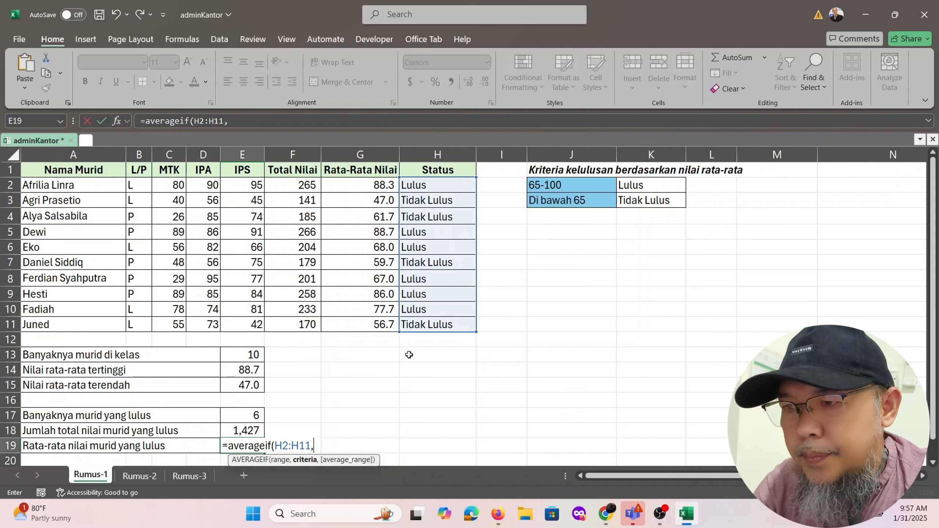
{"action": "type", "text": "\"Lulus"}
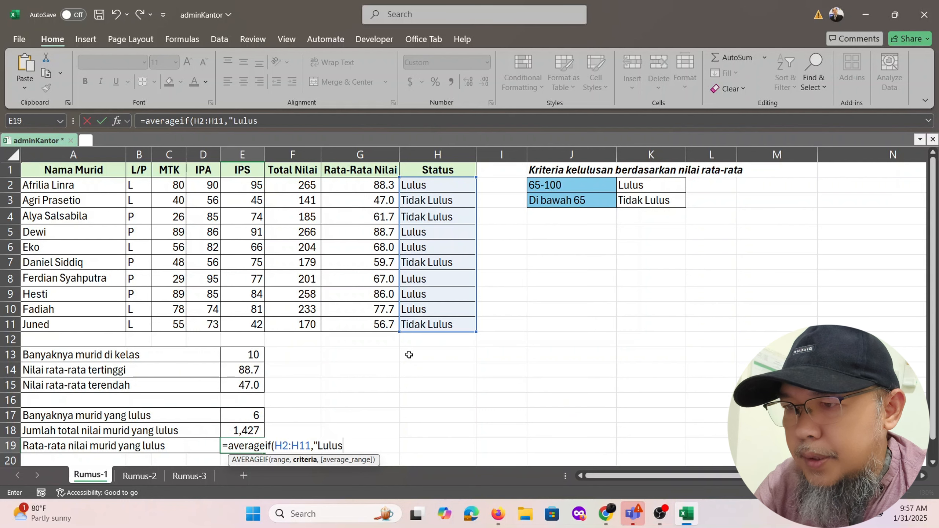
{"action": "type", "text": "\","}
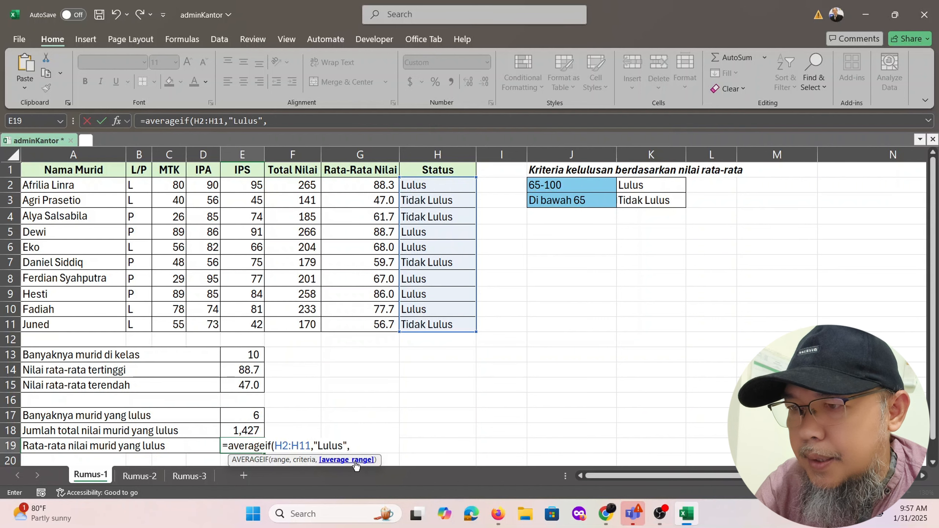
{"action": "left_click_drag", "start_coordinate": [353, 184], "coordinate": [370, 326]}
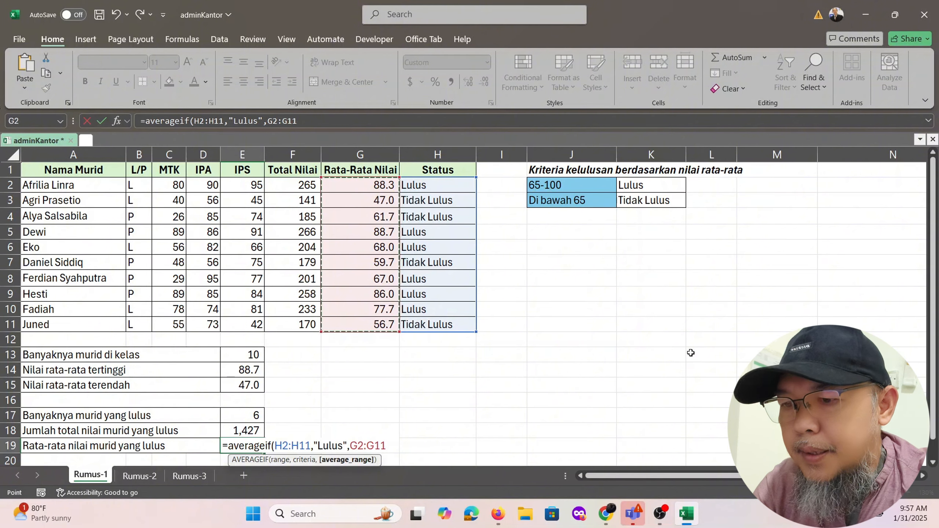
{"action": "type", "text": ")"}
{"action": "key", "text": "Return"}
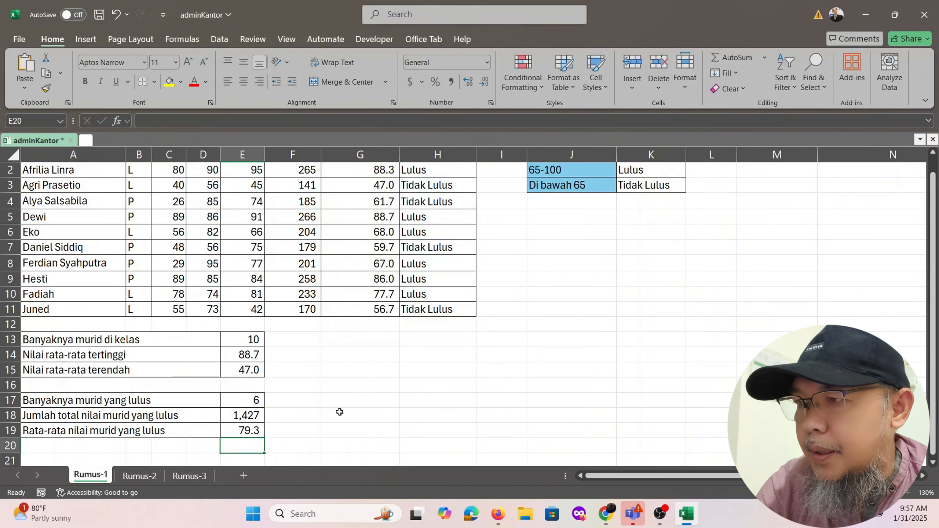
{"action": "left_click", "coordinate": [240, 431]}
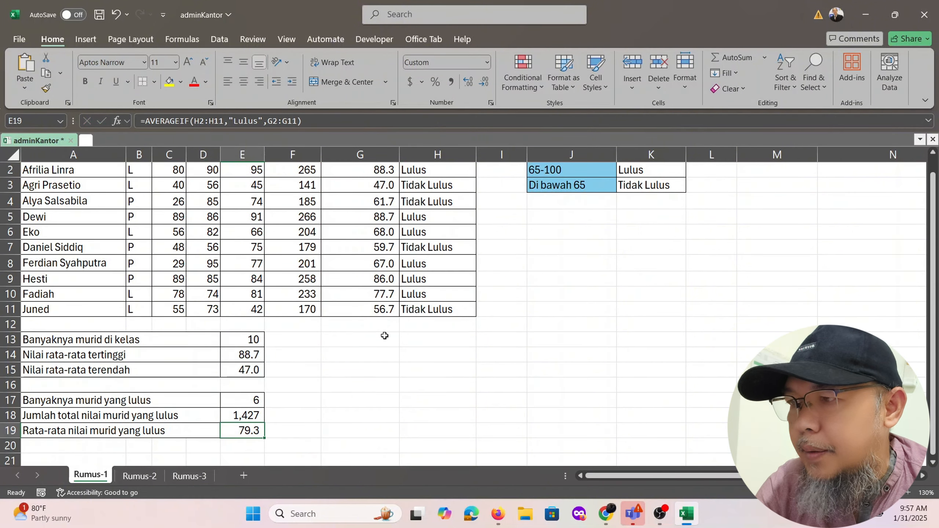
{"action": "scroll", "coordinate": [317, 414], "scroll_direction": "up", "scroll_amount": 1}
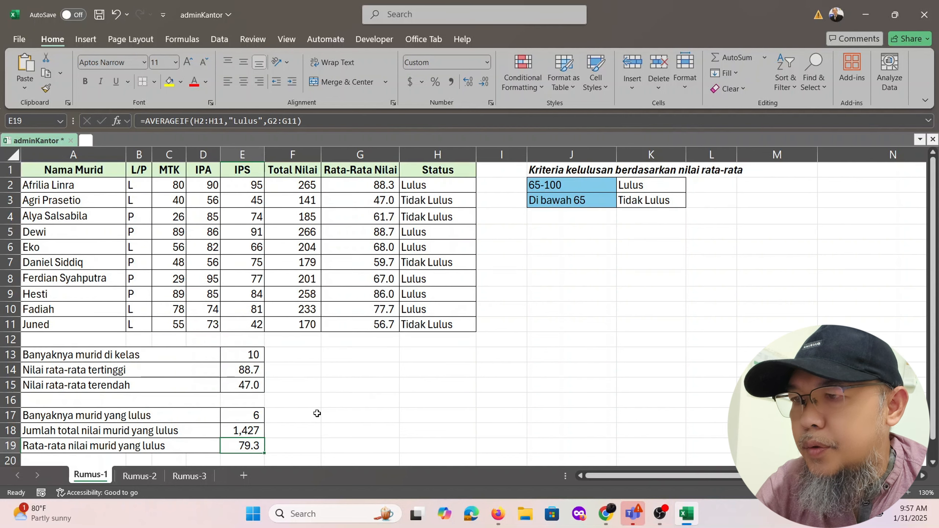
List the practised function names beside the summary in G13:G18: sum, average, count/countif, if, countif, averageif.
{"action": "left_click", "coordinate": [383, 400]}
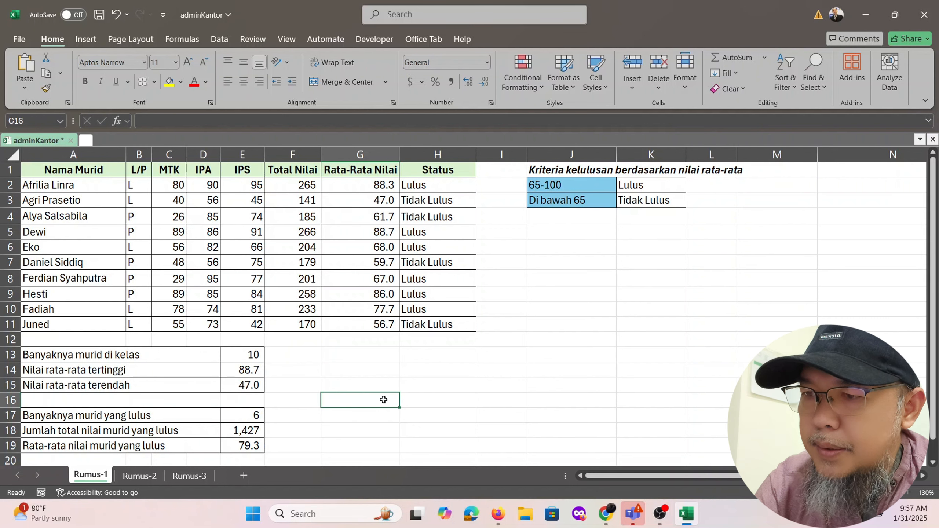
{"action": "key", "text": "Up"}
{"action": "key", "text": "Up"}
{"action": "key", "text": "Up"}
{"action": "key", "text": "Up"}
{"action": "key", "text": "Down"}
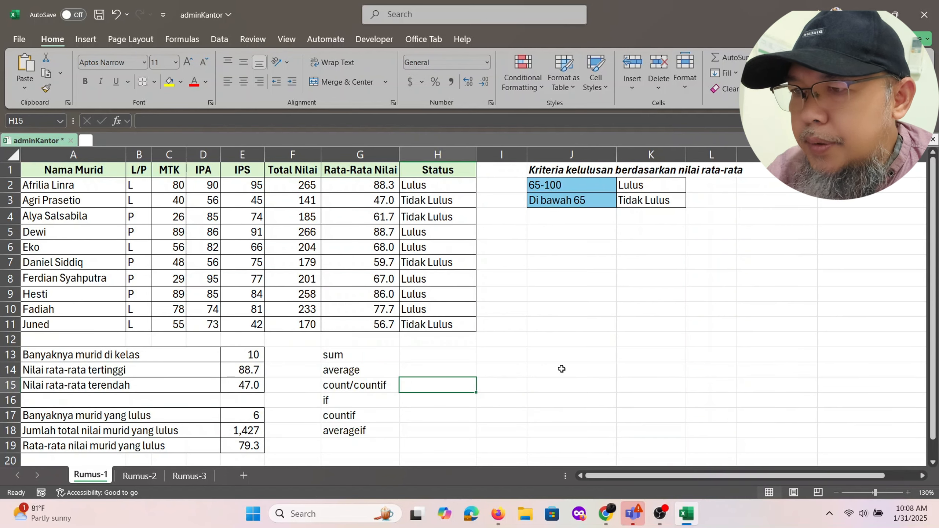
Open the Rumus-2 sheet and examine the vertical Employee Data table, the horizontal employee table and the empty lookup cells.
{"action": "left_click", "coordinate": [143, 477]}
{"action": "left_click", "coordinate": [632, 233]}
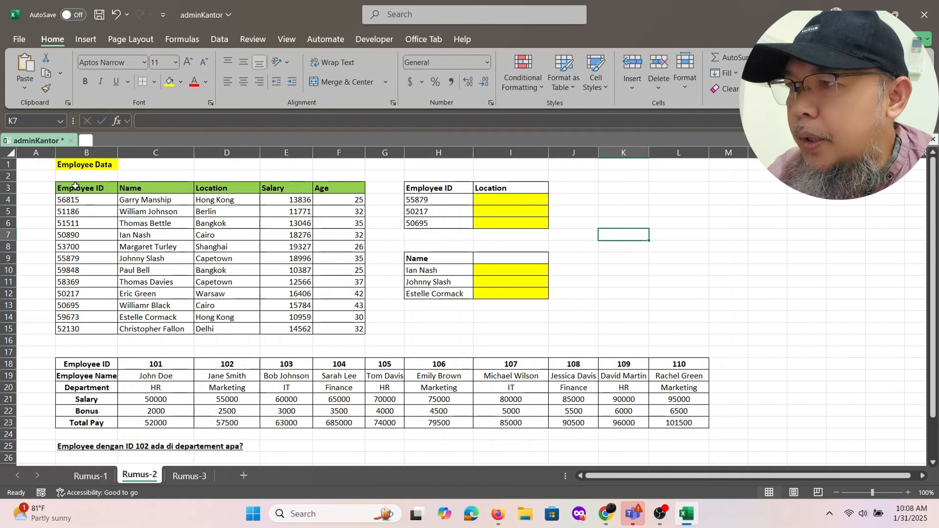
{"action": "left_click_drag", "start_coordinate": [76, 186], "coordinate": [355, 329]}
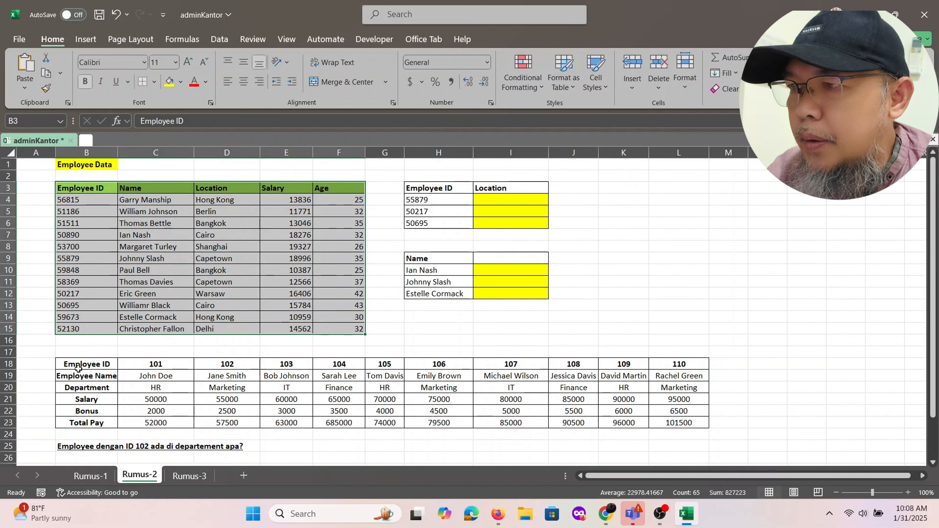
{"action": "left_click_drag", "start_coordinate": [78, 366], "coordinate": [658, 358]}
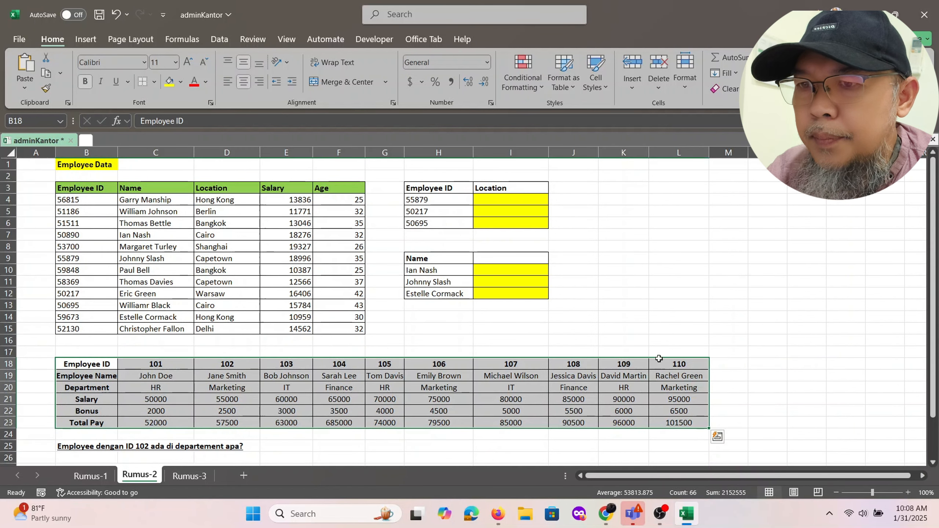
{"action": "left_click", "coordinate": [647, 273]}
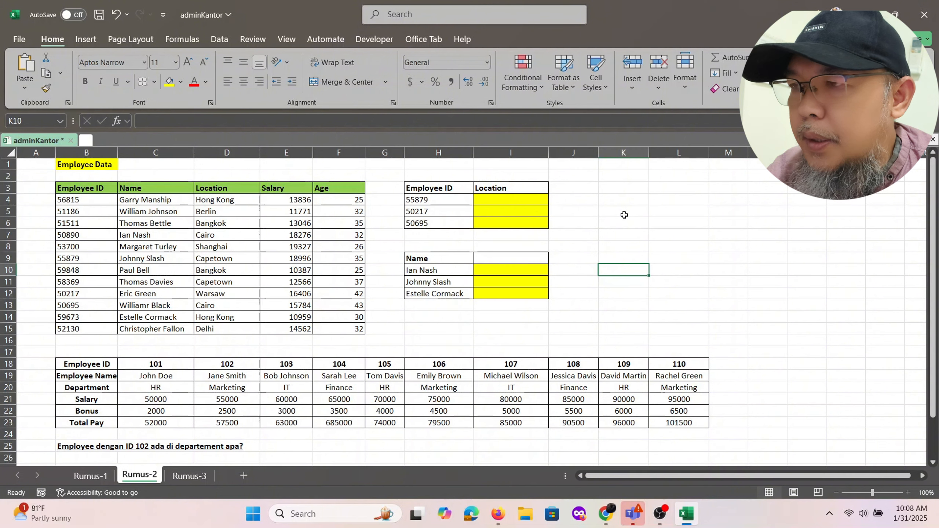
{"action": "left_click", "coordinate": [78, 185]}
{"action": "left_click", "coordinate": [151, 188]}
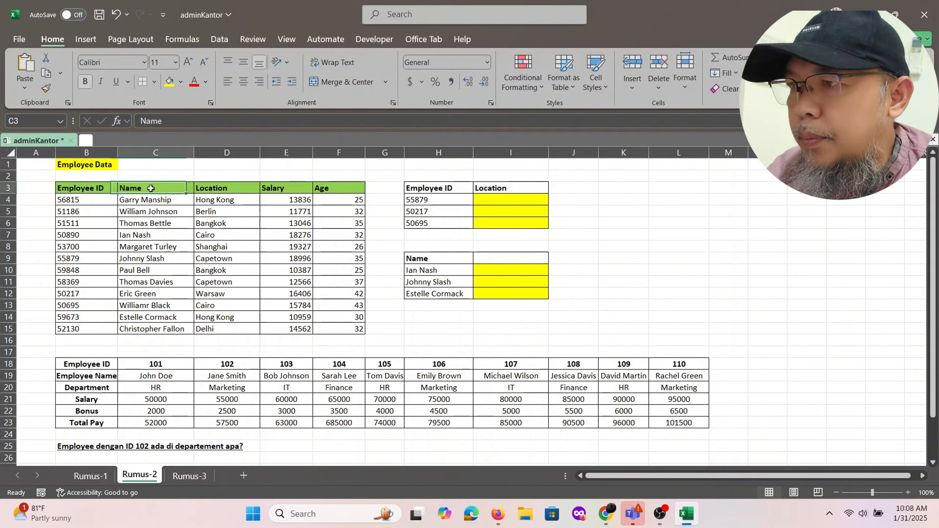
{"action": "key", "text": "Right"}
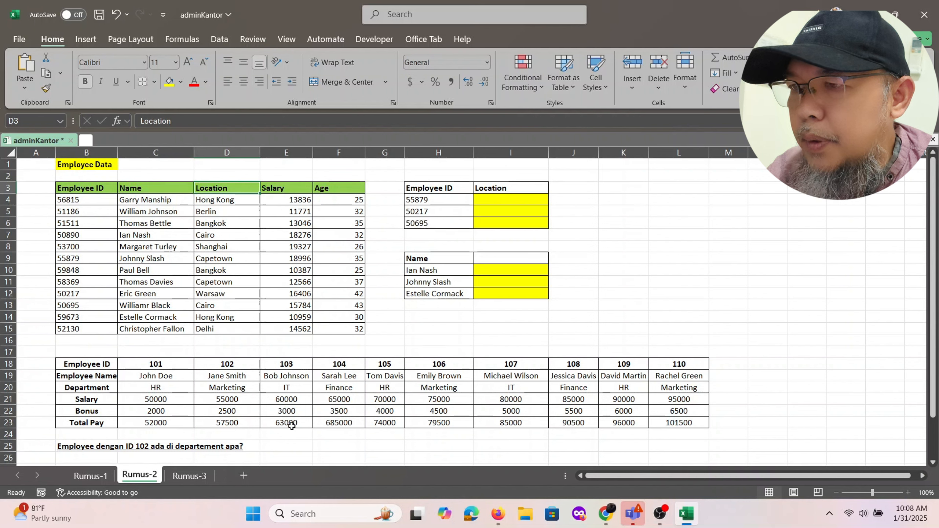
{"action": "left_click_drag", "start_coordinate": [125, 428], "coordinate": [626, 408]}
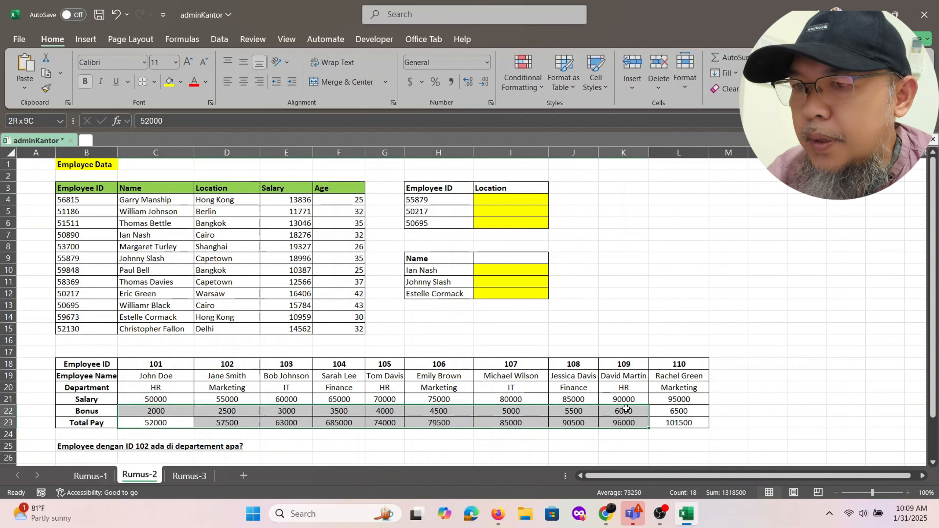
{"action": "left_click", "coordinate": [651, 270]}
{"action": "left_click", "coordinate": [507, 200]}
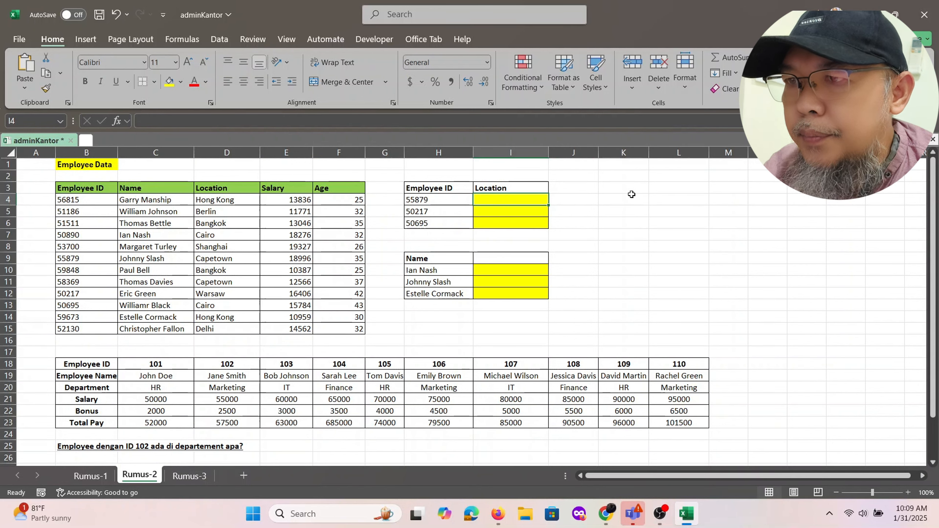
{"action": "left_click", "coordinate": [613, 236]}
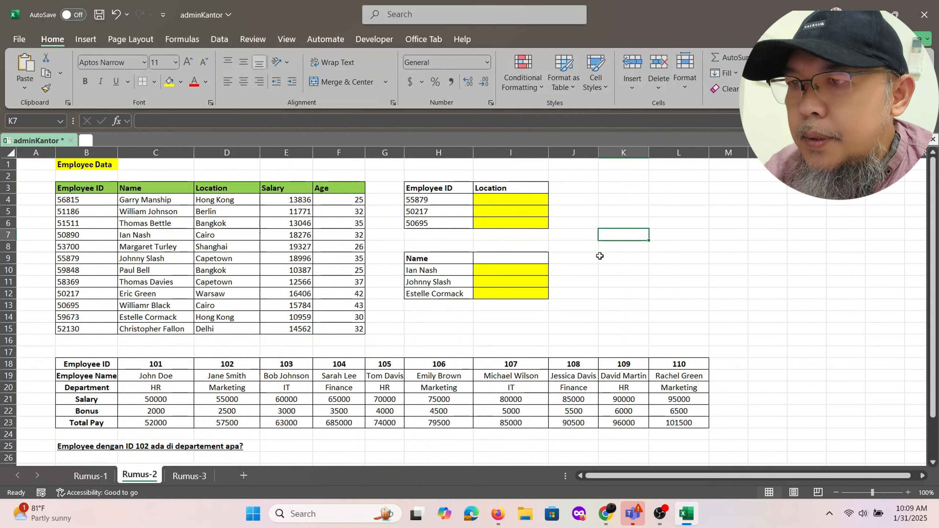
Look up the Location for the first Employee ID in I4 with the exact-match formula =VLOOKUP(H4,$B$3:$F$15,3,0).
{"action": "left_click", "coordinate": [510, 201]}
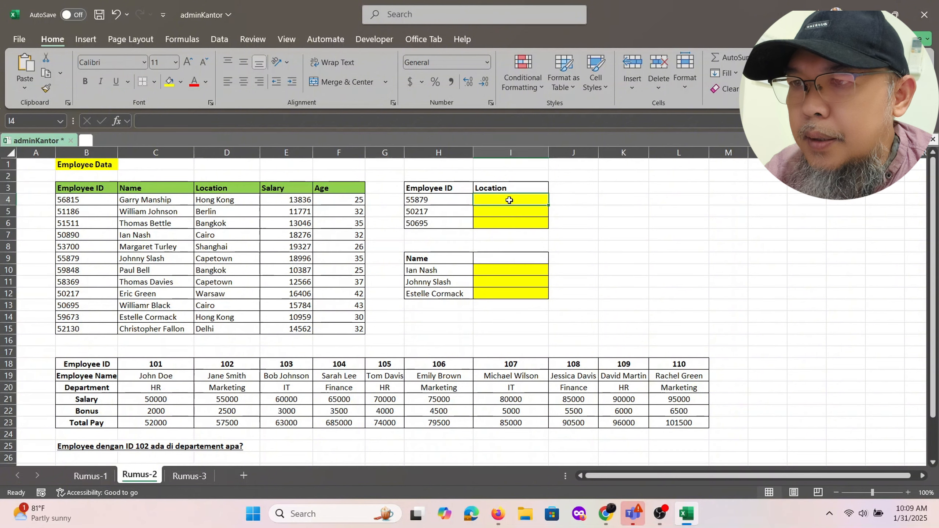
{"action": "left_click", "coordinate": [449, 199]}
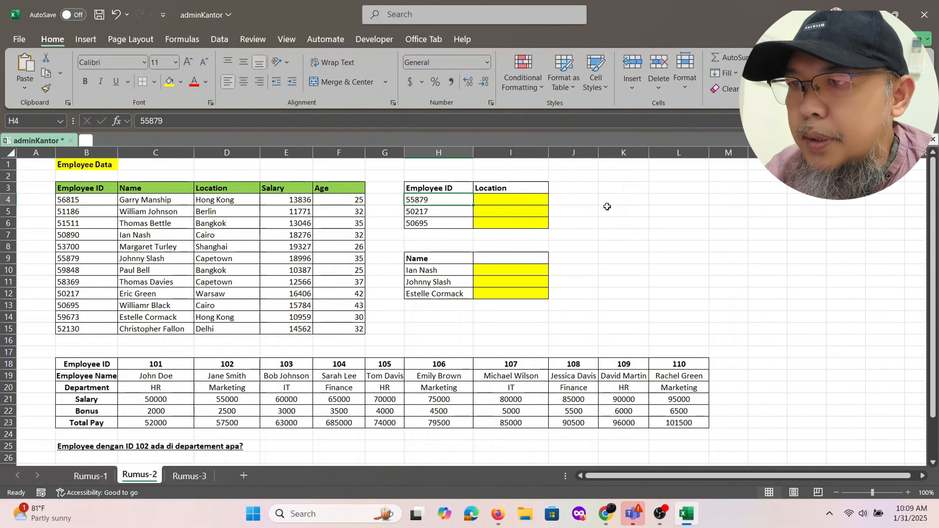
{"action": "left_click", "coordinate": [524, 201]}
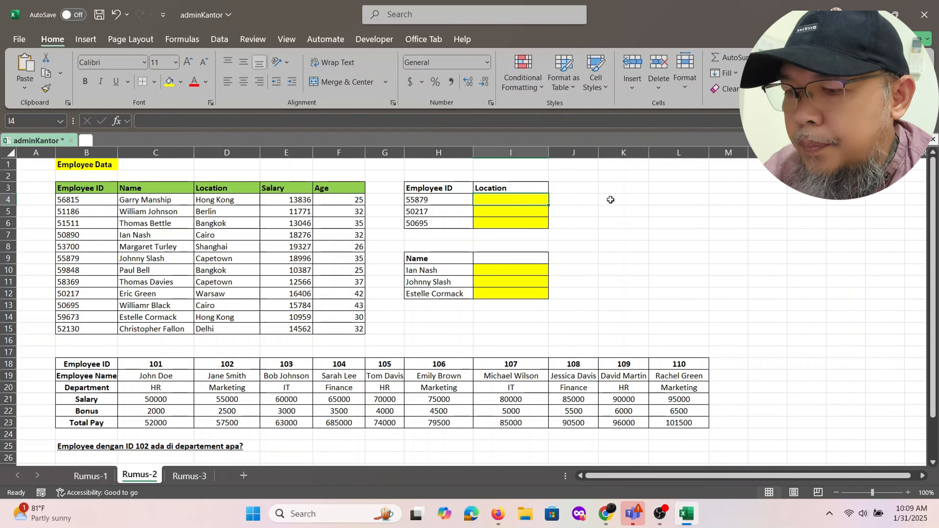
{"action": "type", "text": "=vlo"}
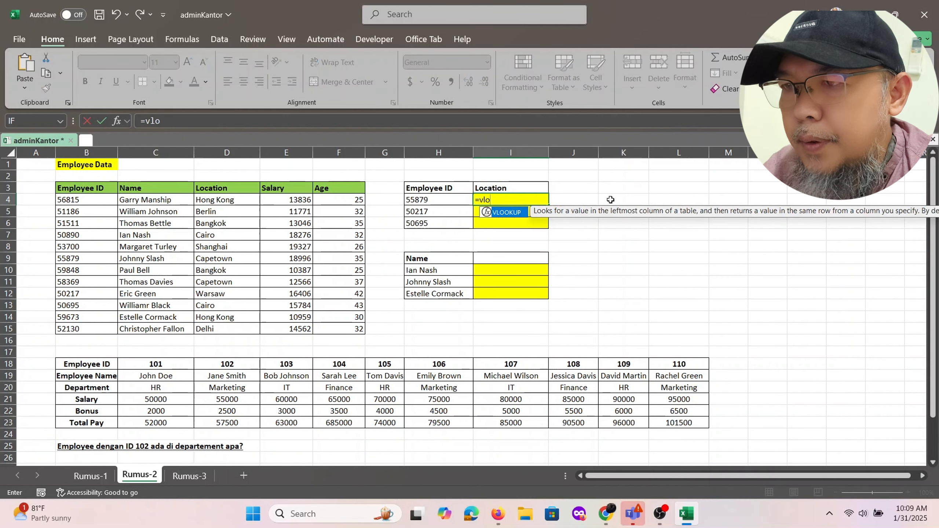
{"action": "key", "text": "Tab"}
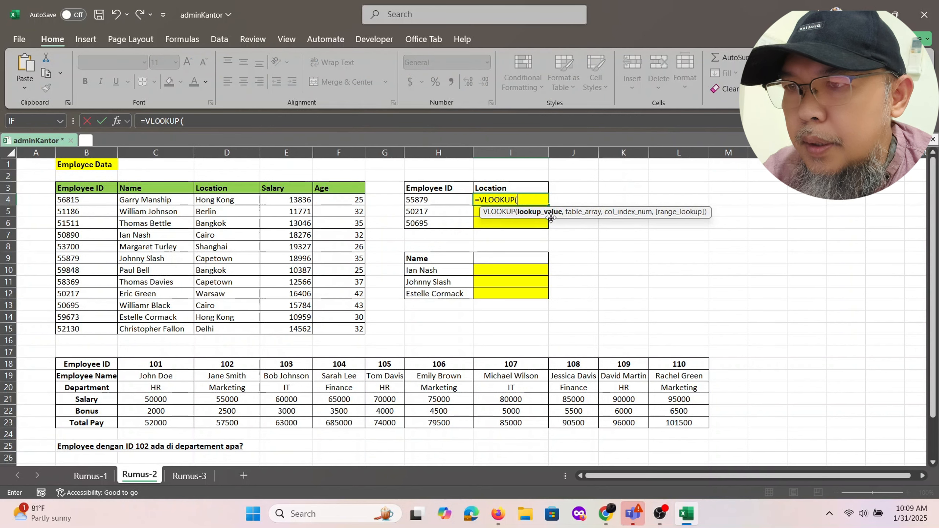
{"action": "left_click", "coordinate": [450, 200]}
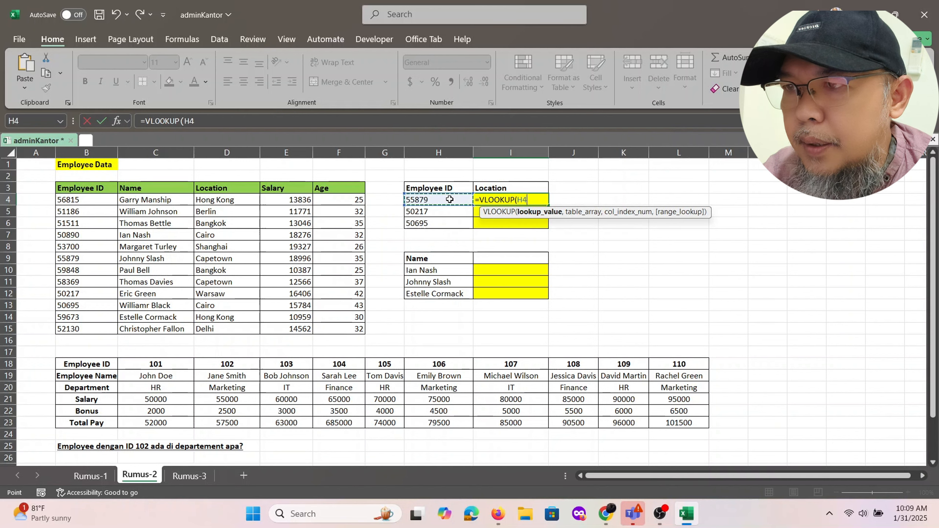
{"action": "type", "text": ","}
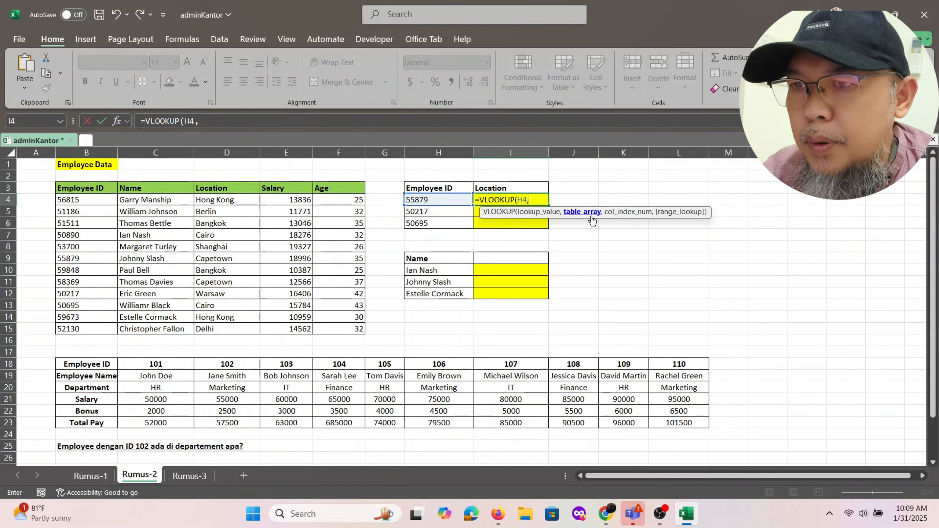
{"action": "left_click_drag", "start_coordinate": [84, 186], "coordinate": [348, 327]}
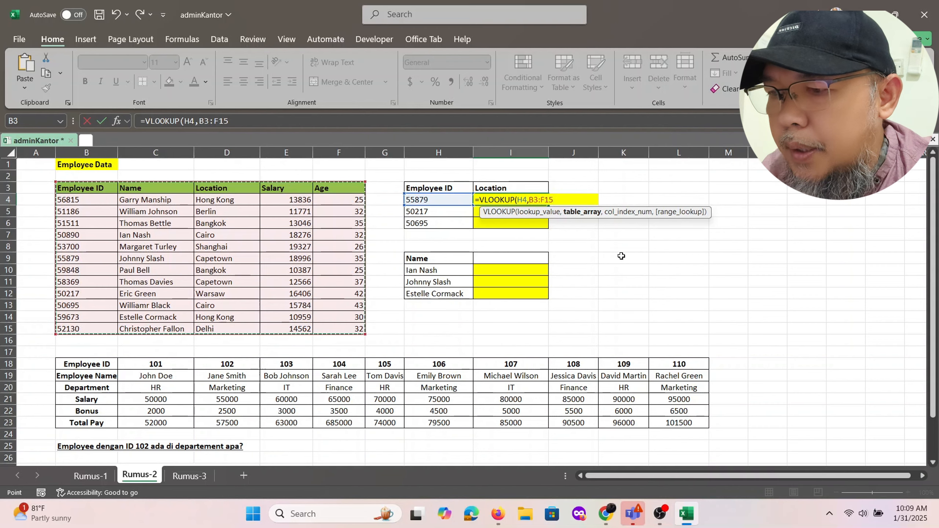
{"action": "key", "text": "F4"}
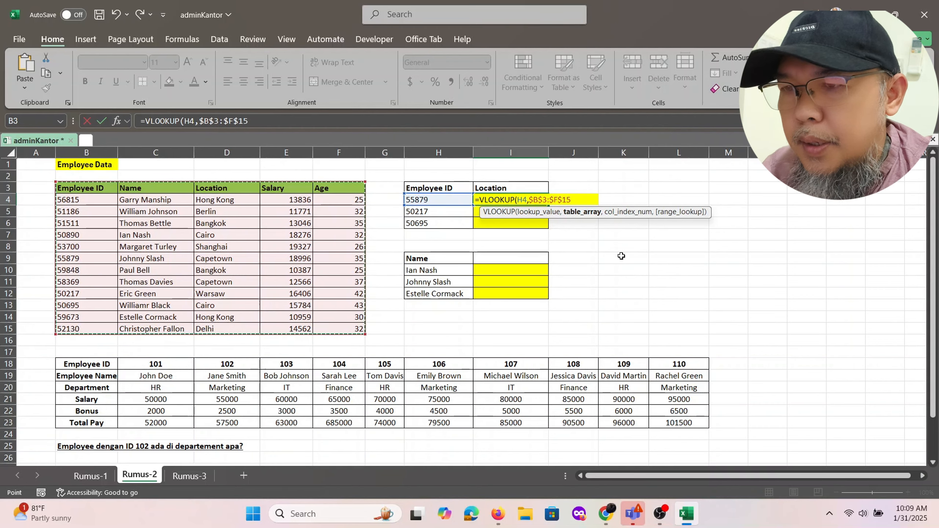
{"action": "type", "text": ","}
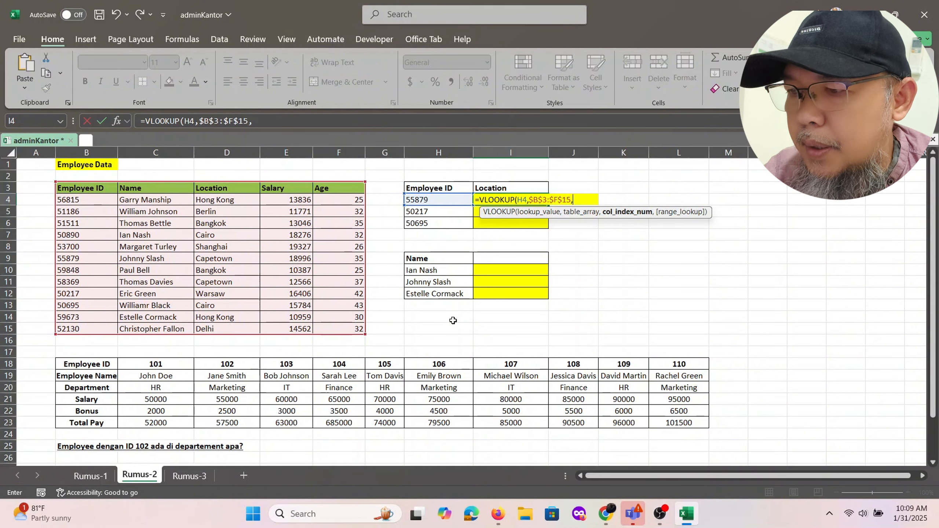
{"action": "type", "text": "3,"}
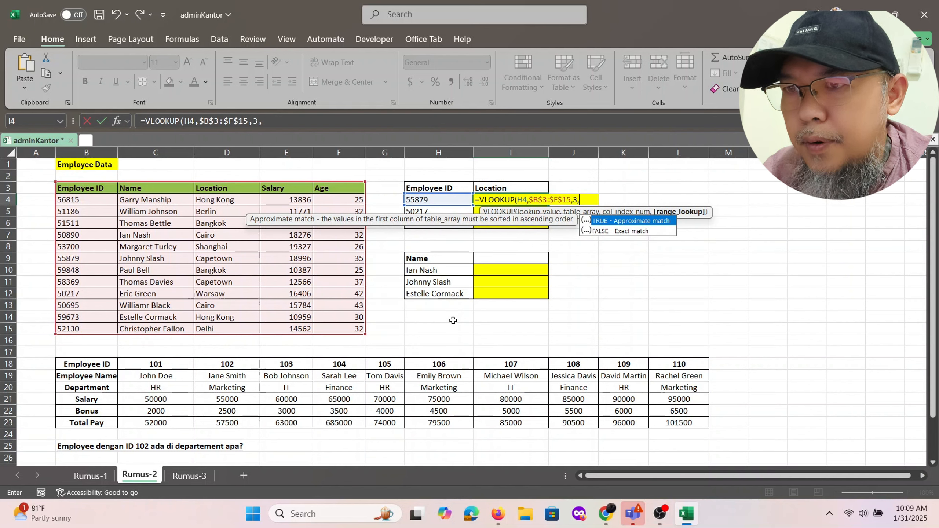
{"action": "type", "text": "0)"}
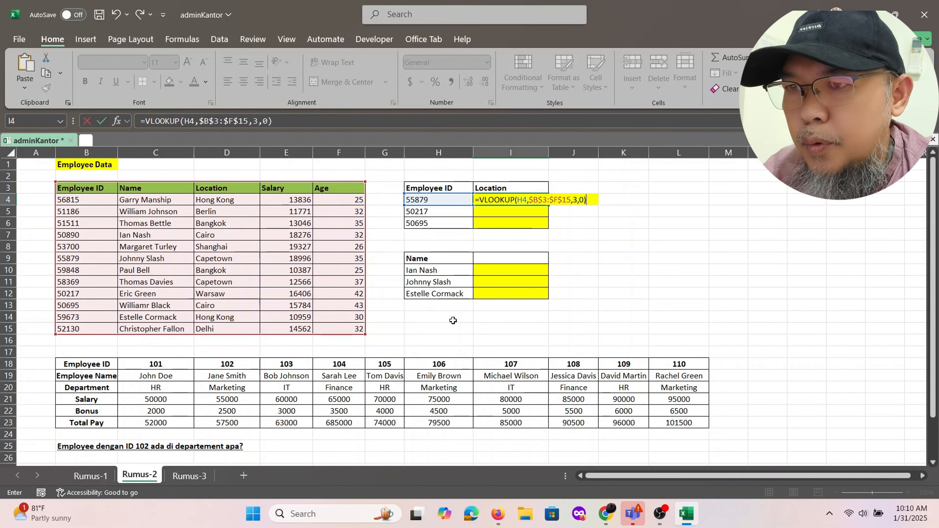
{"action": "key", "text": "Return"}
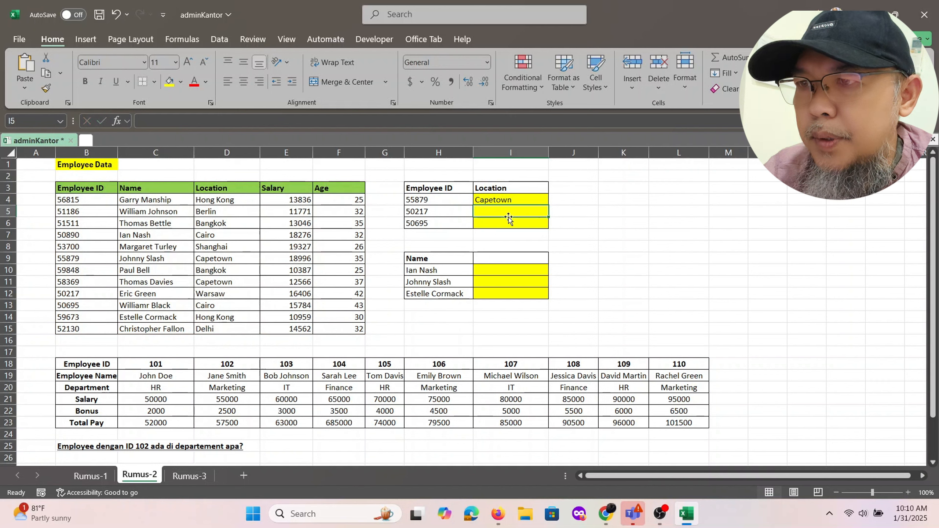
Check the lookup range B3:F15 used in I4 and fill the Location formula down to I6.
{"action": "left_click", "coordinate": [518, 200]}
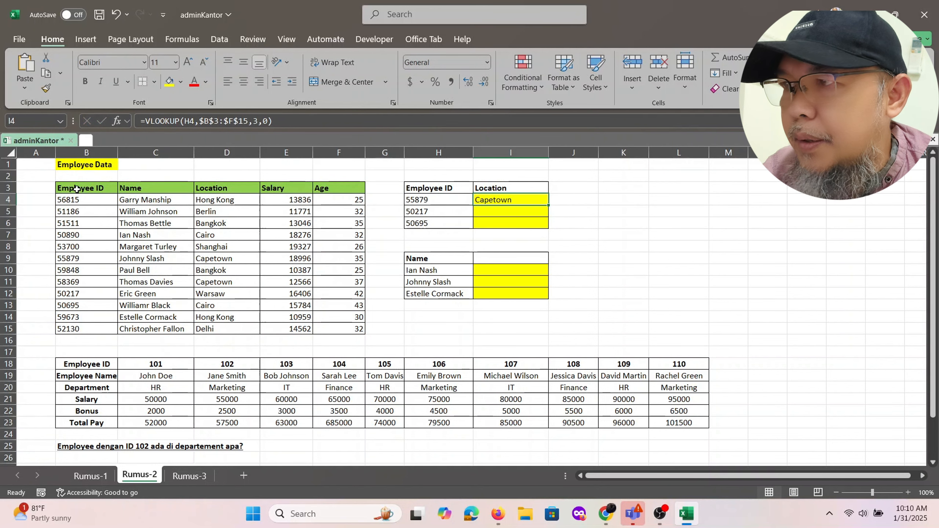
{"action": "left_click_drag", "start_coordinate": [77, 189], "coordinate": [351, 329]}
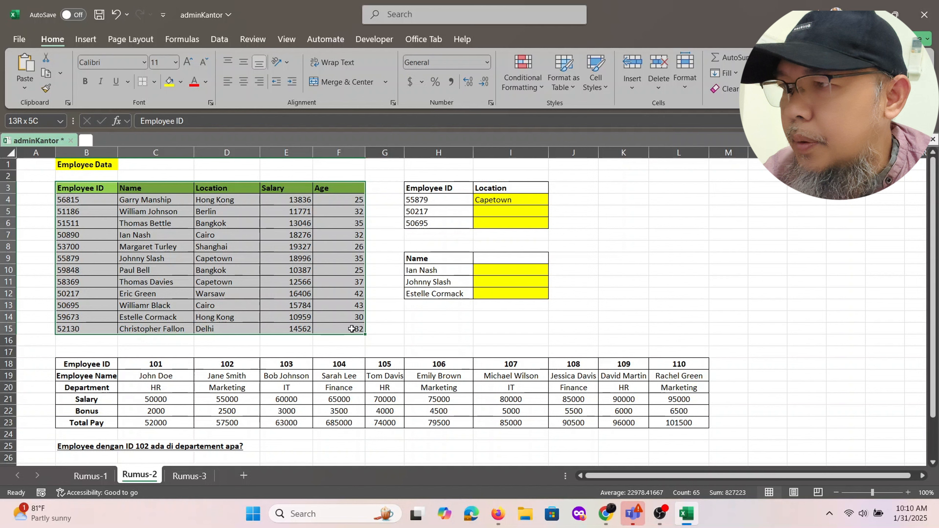
{"action": "left_click", "coordinate": [516, 201]}
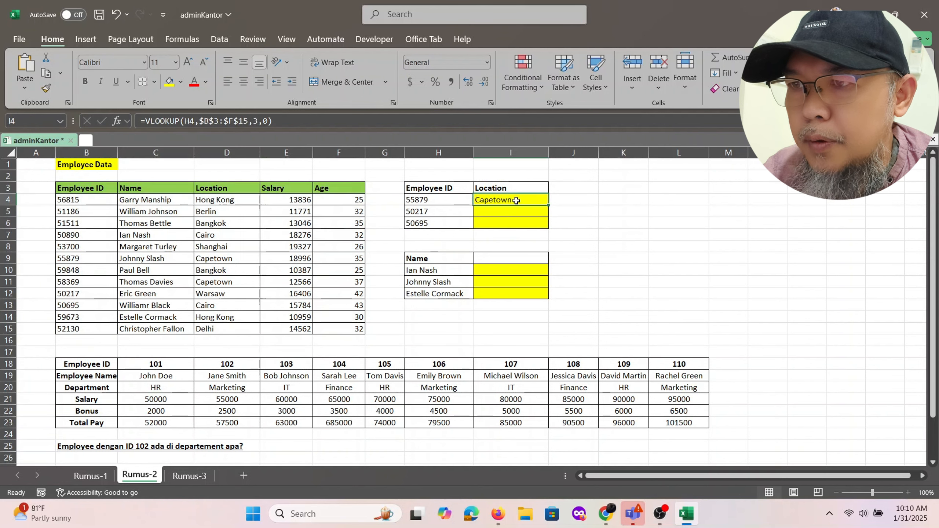
{"action": "left_click_drag", "start_coordinate": [552, 208], "coordinate": [546, 233]}
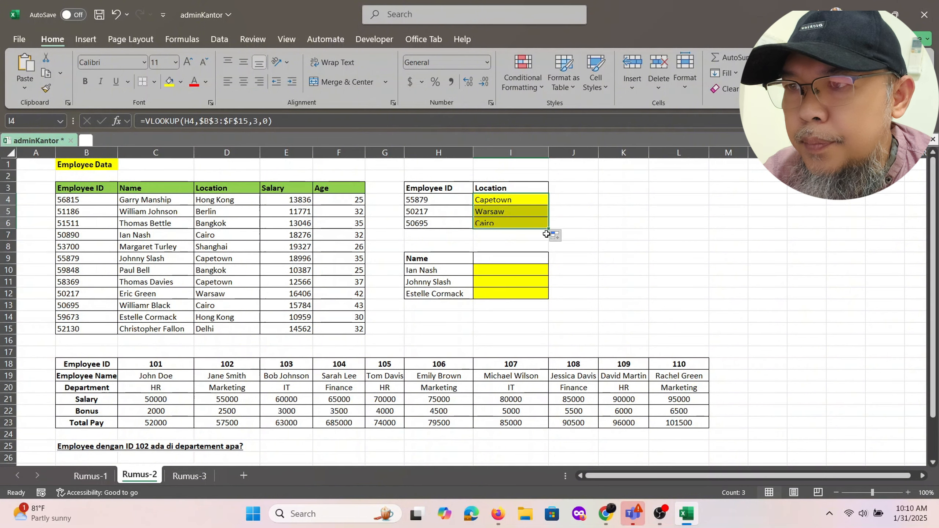
Enter the heading Salary in I9, beside the Name heading of the second lookup table.
{"action": "left_click", "coordinate": [509, 272]}
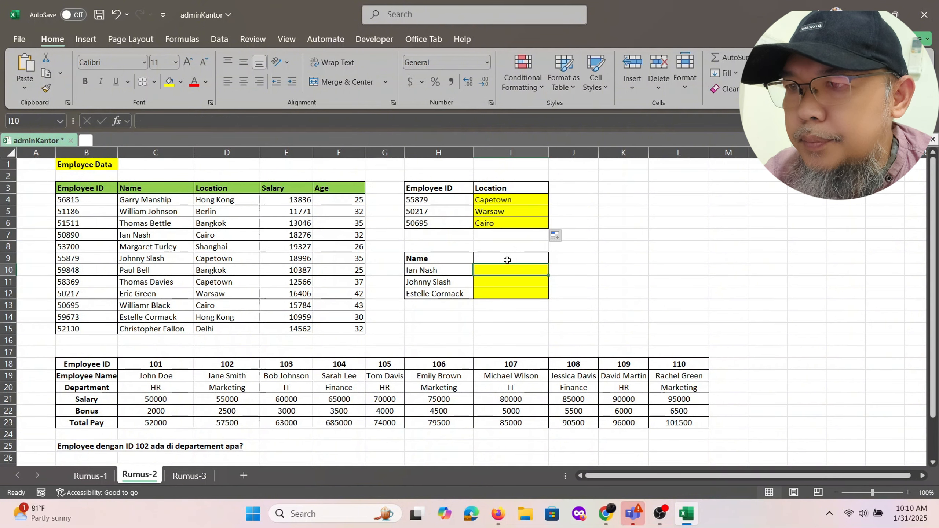
{"action": "left_click", "coordinate": [500, 260]}
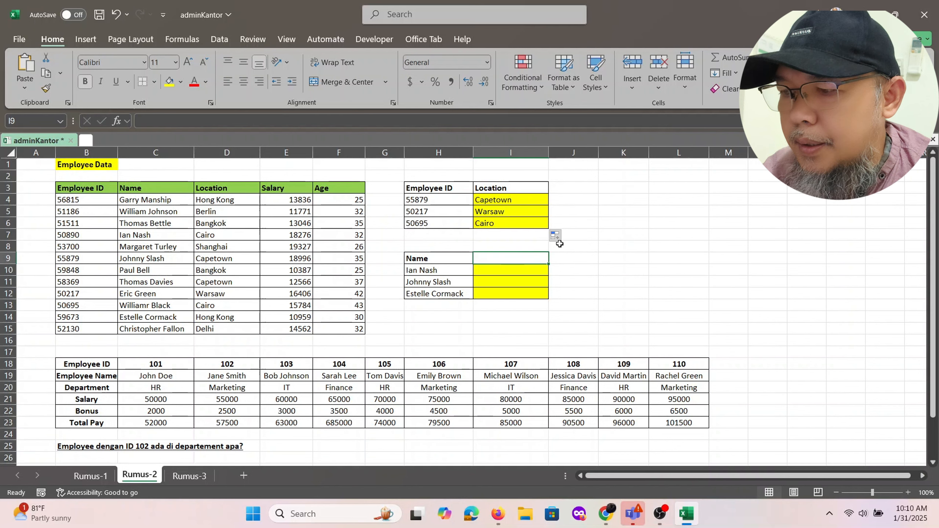
{"action": "type", "text": "Salary"}
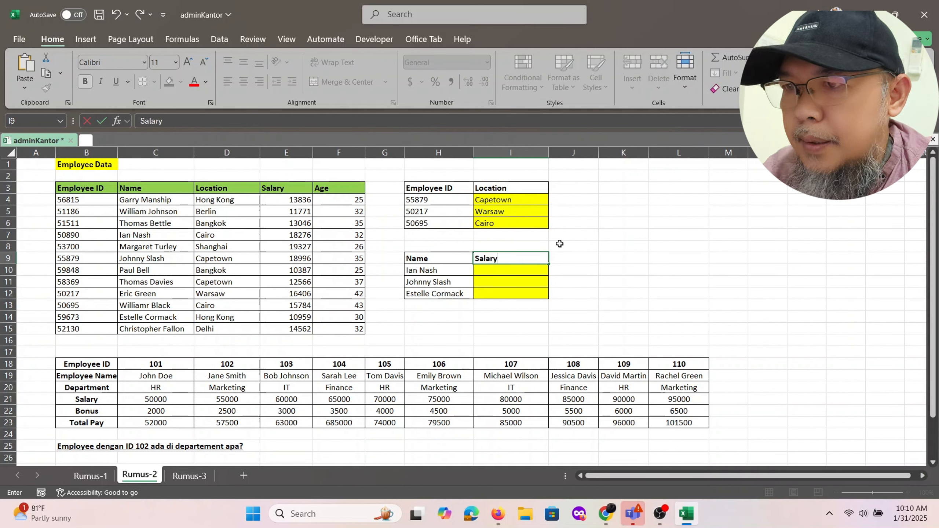
{"action": "key", "text": "Return"}
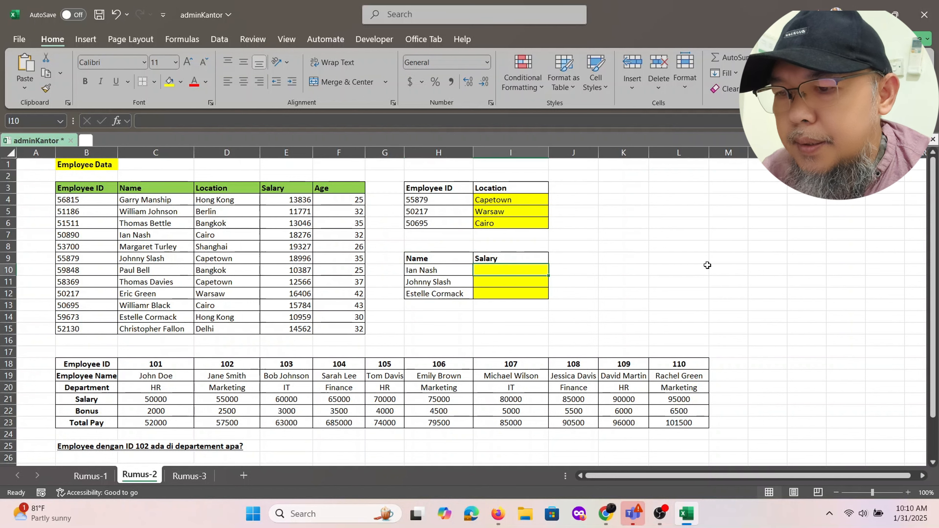
Look up the Salary for the first listed name in I10 with =VLOOKUP(H10,C3:$F$15,3,0).
{"action": "type", "text": "=vlo"}
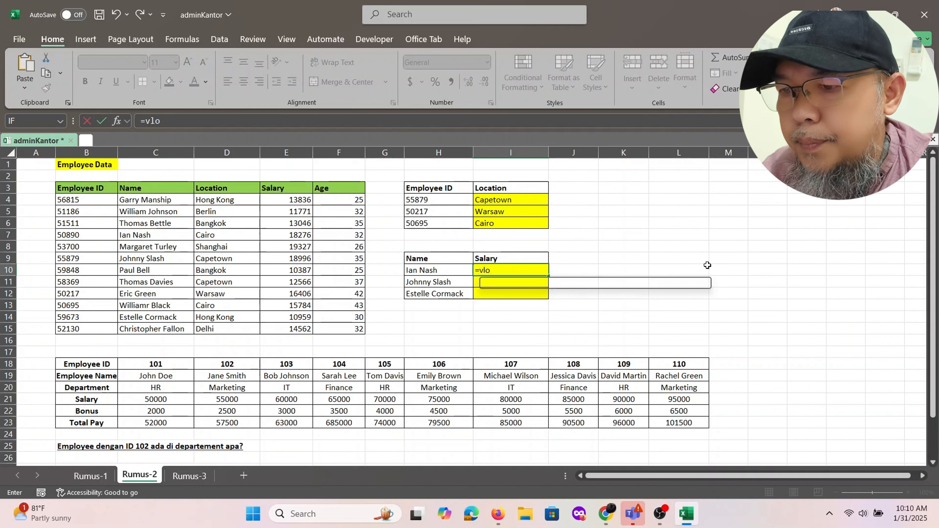
{"action": "key", "text": "Tab"}
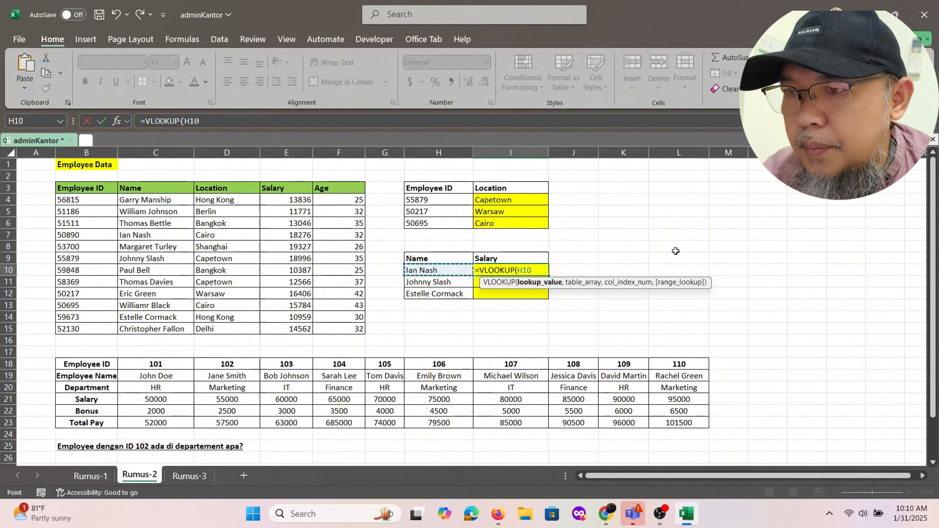
{"action": "type", "text": ","}
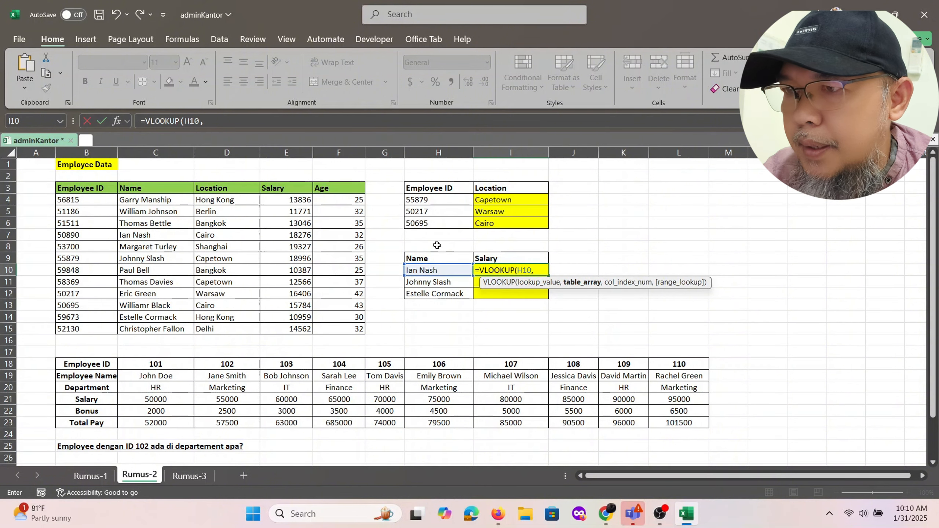
{"action": "left_click_drag", "start_coordinate": [143, 186], "coordinate": [334, 324]}
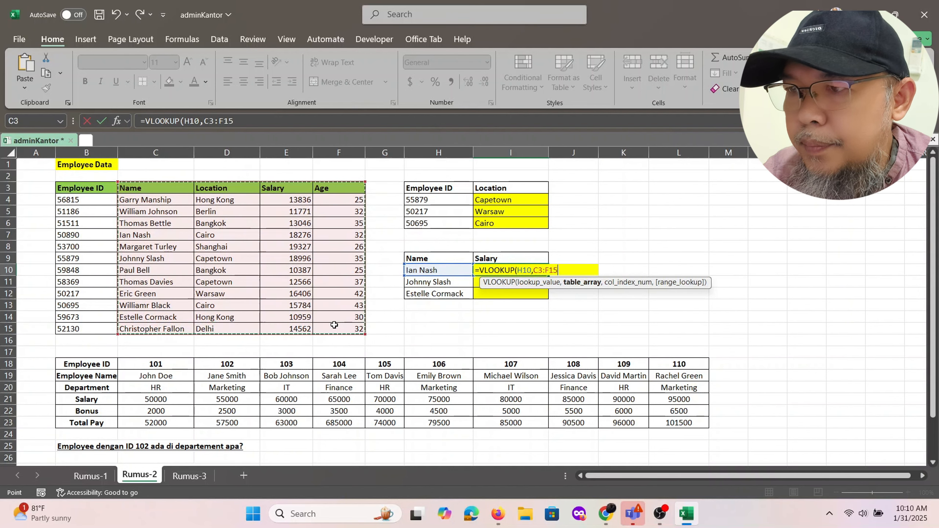
{"action": "type", "text": ","}
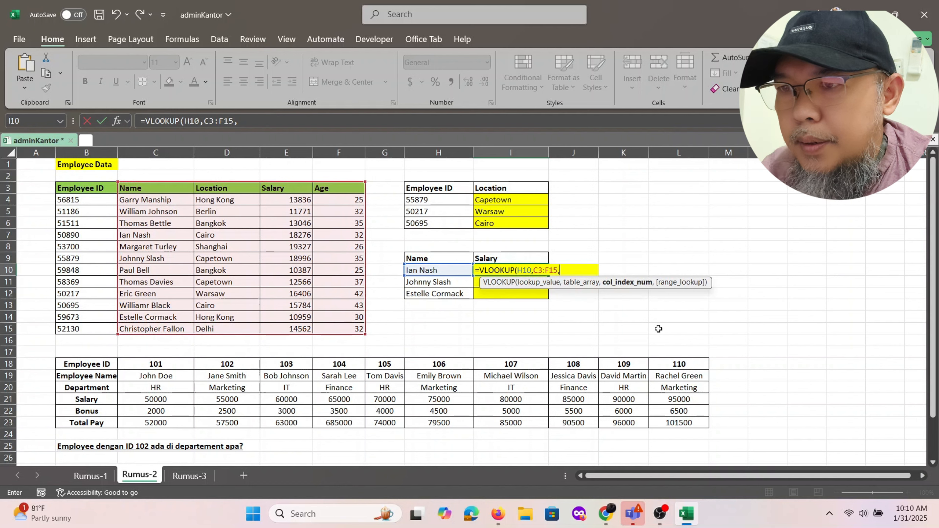
{"action": "key", "text": "BackSpace"}
{"action": "key", "text": "F4"}
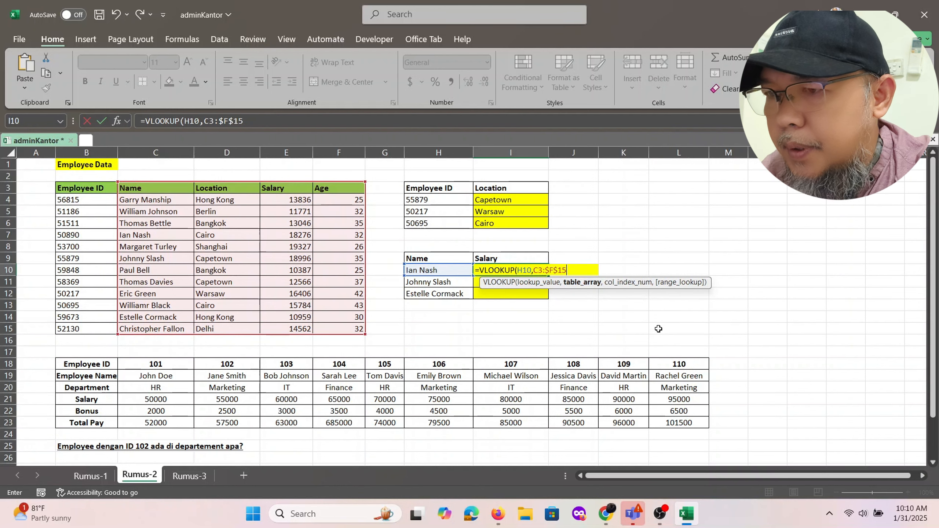
{"action": "type", "text": ","}
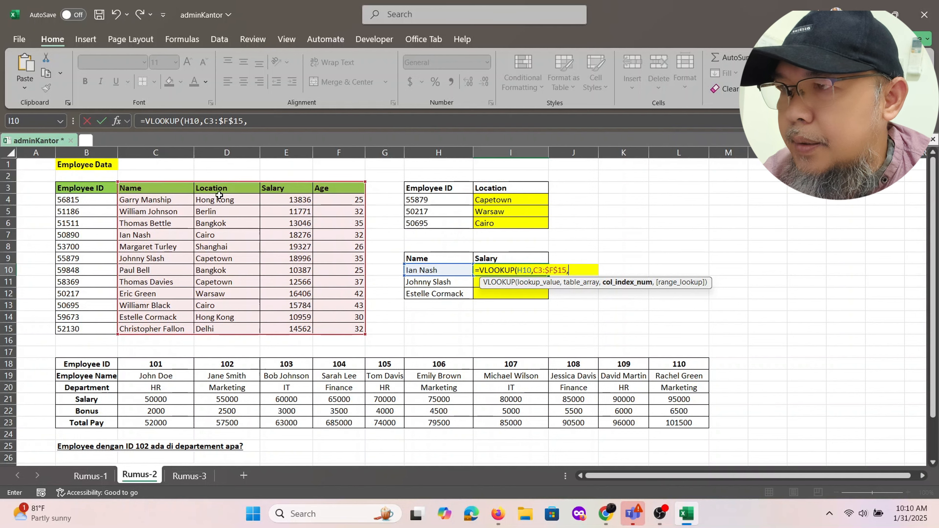
{"action": "type", "text": "3"}
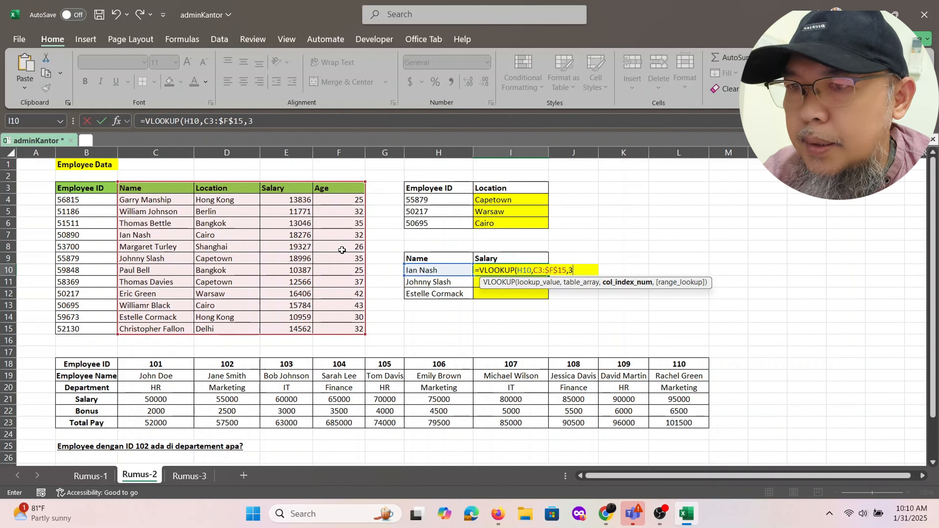
{"action": "type", "text": ","}
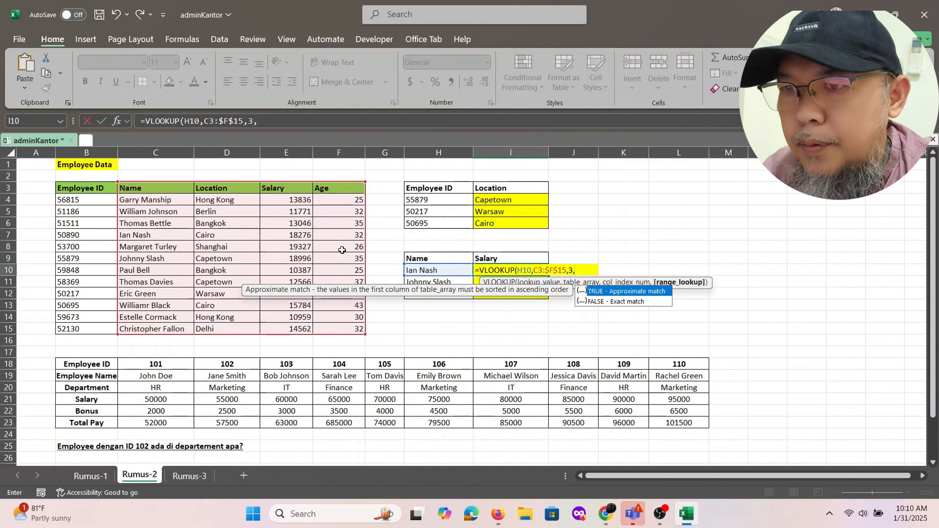
{"action": "type", "text": "0)"}
{"action": "key", "text": "Return"}
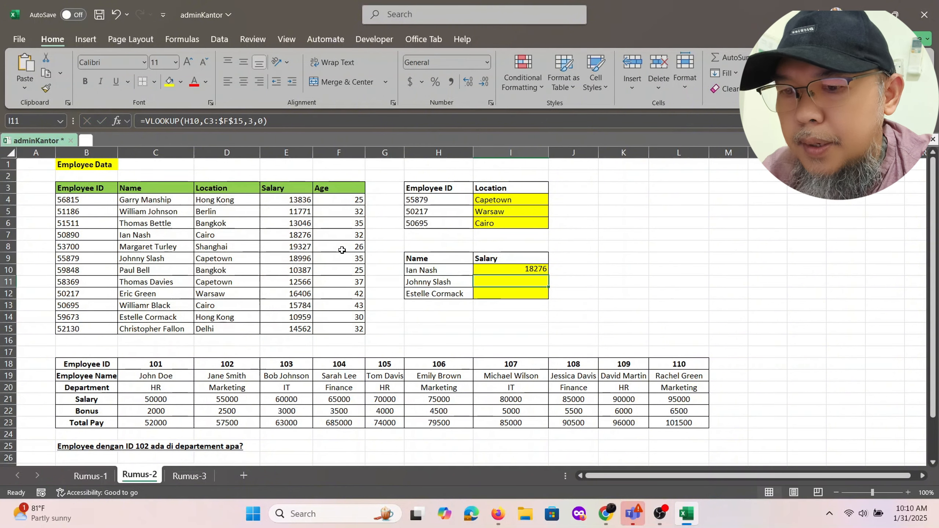
Check the I10 salary against the matching Employee Data row and fill the Salary formula down to I12.
{"action": "left_click", "coordinate": [428, 269]}
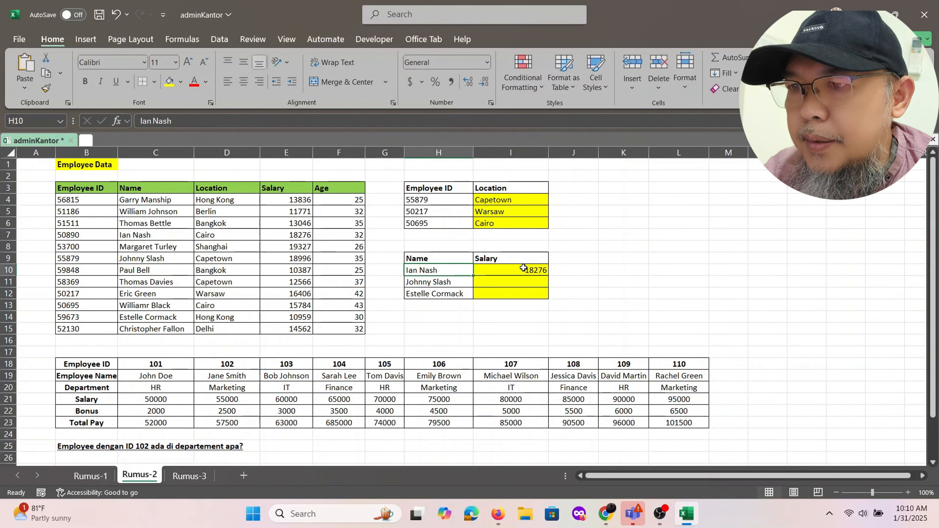
{"action": "left_click", "coordinate": [523, 270]}
{"action": "left_click", "coordinate": [161, 237]}
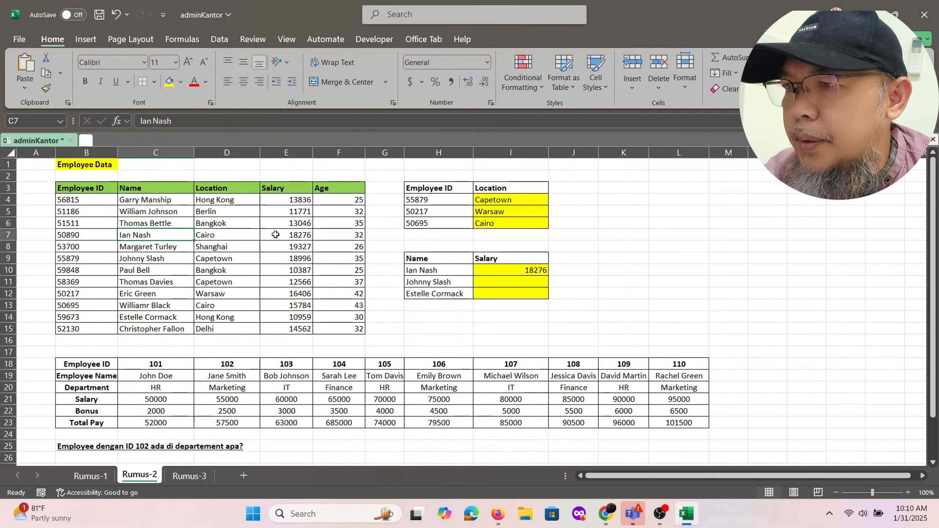
{"action": "left_click", "coordinate": [297, 236]}
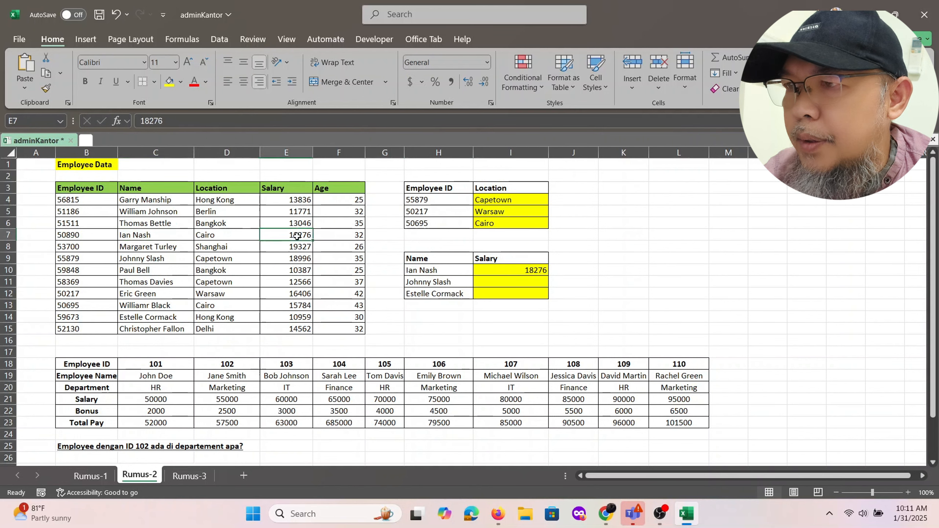
{"action": "left_click", "coordinate": [526, 270]}
{"action": "left_click_drag", "start_coordinate": [548, 274], "coordinate": [548, 298]}
{"action": "left_click", "coordinate": [609, 270]}
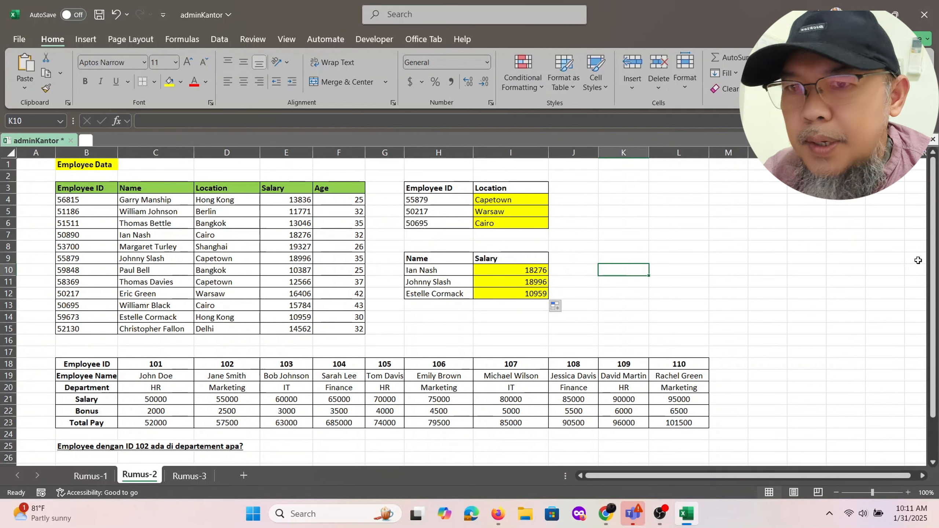
Answer the department question in E25 with the formula =HLOOKUP(D18,$B$18:$L$23,3,0).
{"action": "left_click_drag", "start_coordinate": [935, 260], "coordinate": [935, 274]}
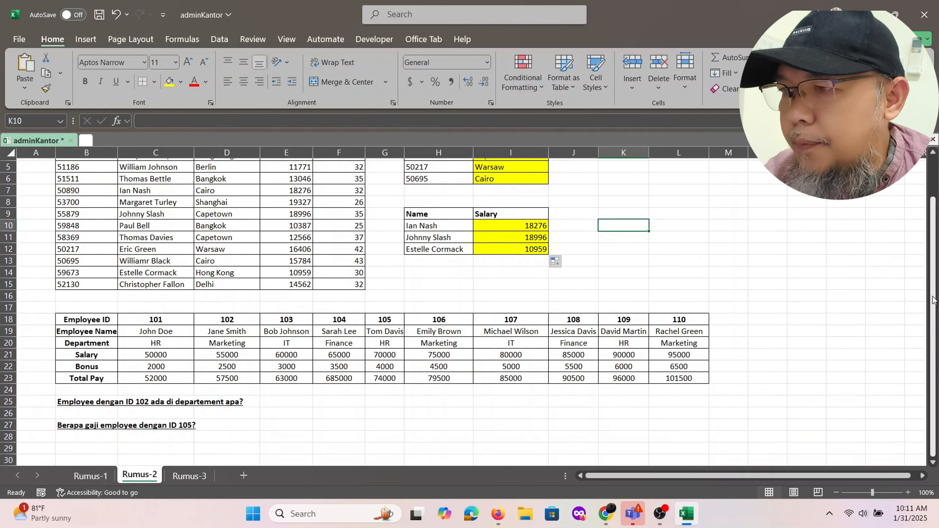
{"action": "left_click_drag", "start_coordinate": [98, 347], "coordinate": [629, 343]}
{"action": "left_click_drag", "start_coordinate": [133, 353], "coordinate": [355, 355]}
{"action": "left_click", "coordinate": [293, 402]}
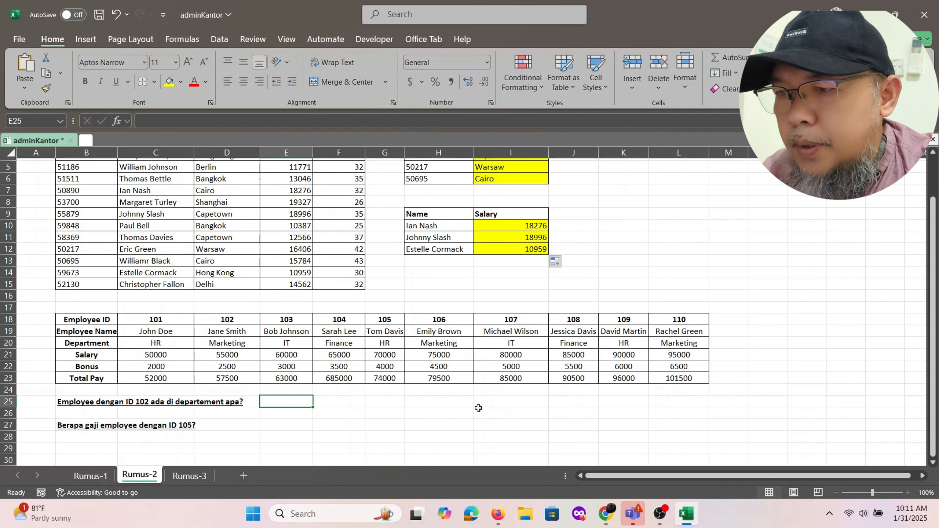
{"action": "type", "text": "="}
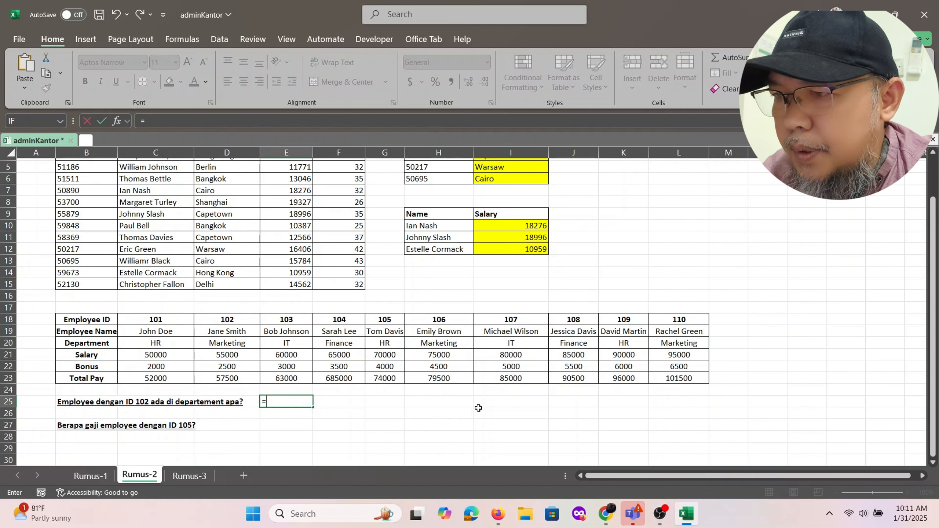
{"action": "type", "text": "hlo"}
{"action": "key", "text": "Tab"}
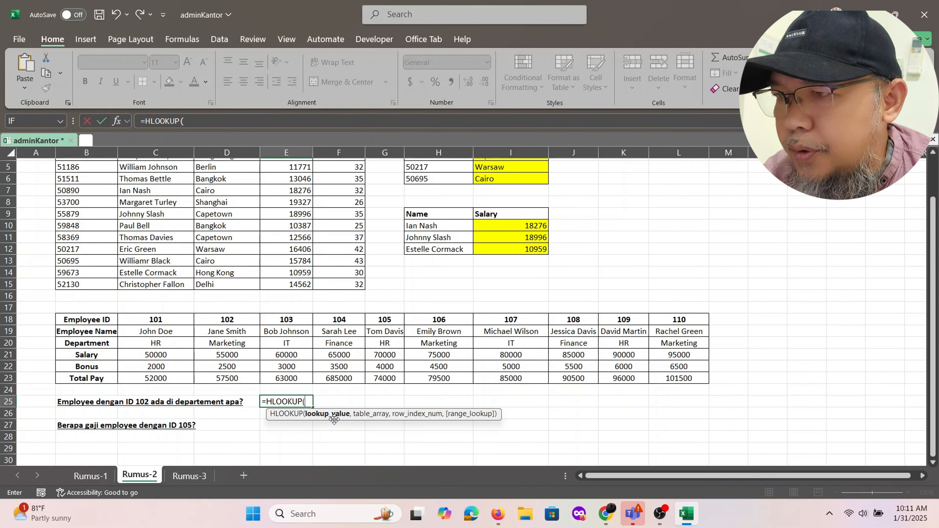
{"action": "left_click", "coordinate": [237, 322]}
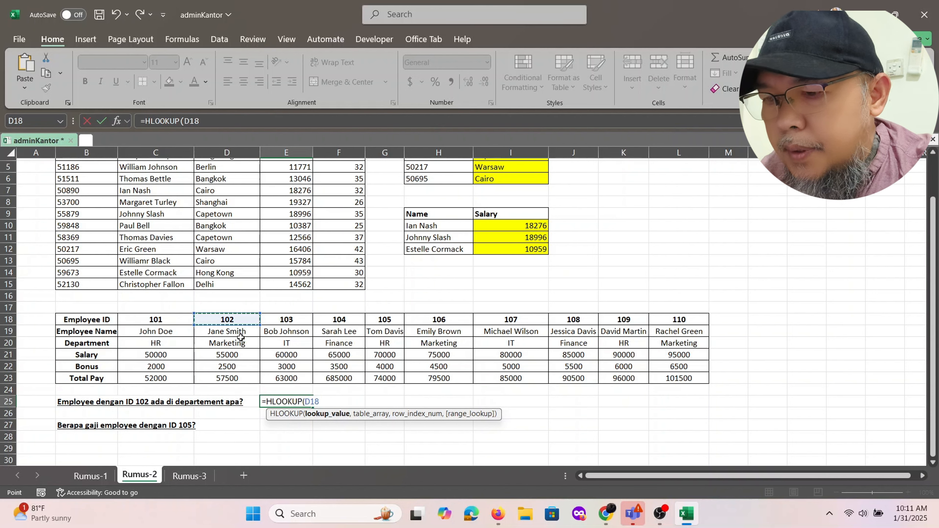
{"action": "type", "text": ","}
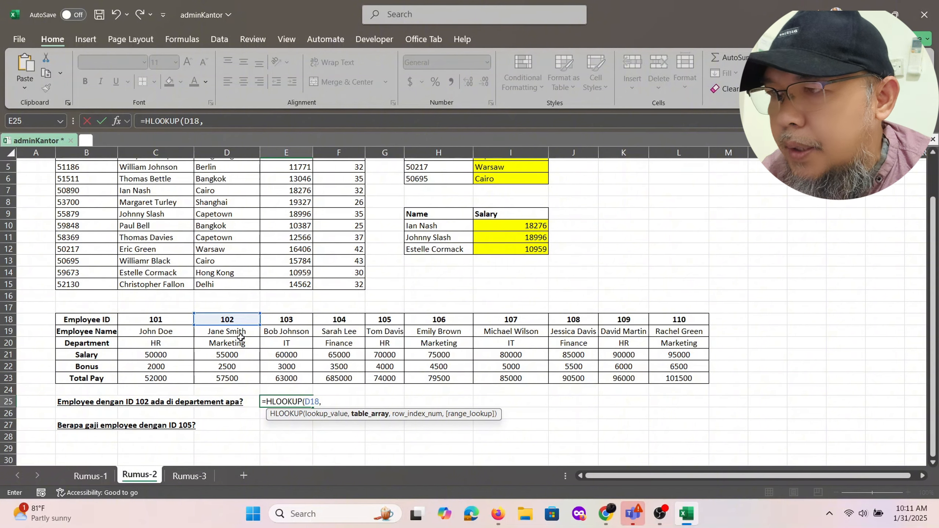
{"action": "left_click_drag", "start_coordinate": [85, 321], "coordinate": [661, 385]}
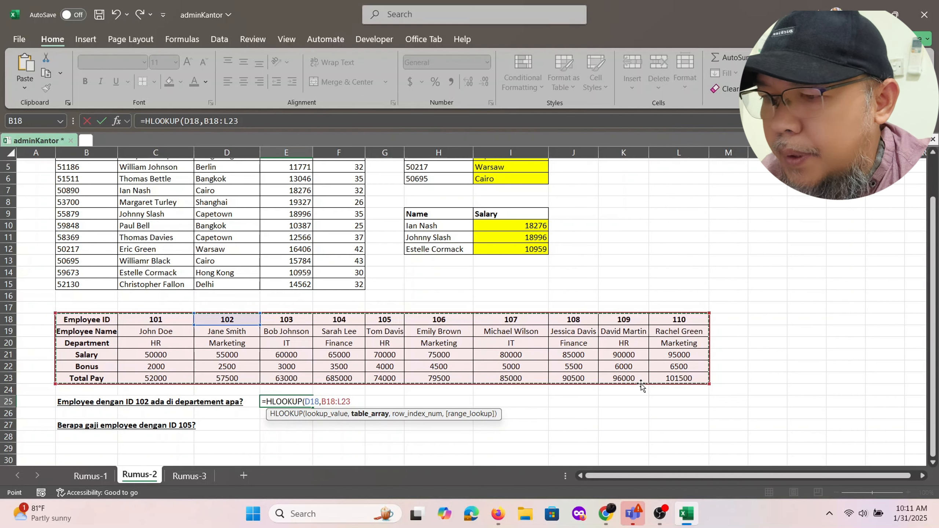
{"action": "key", "text": "F4"}
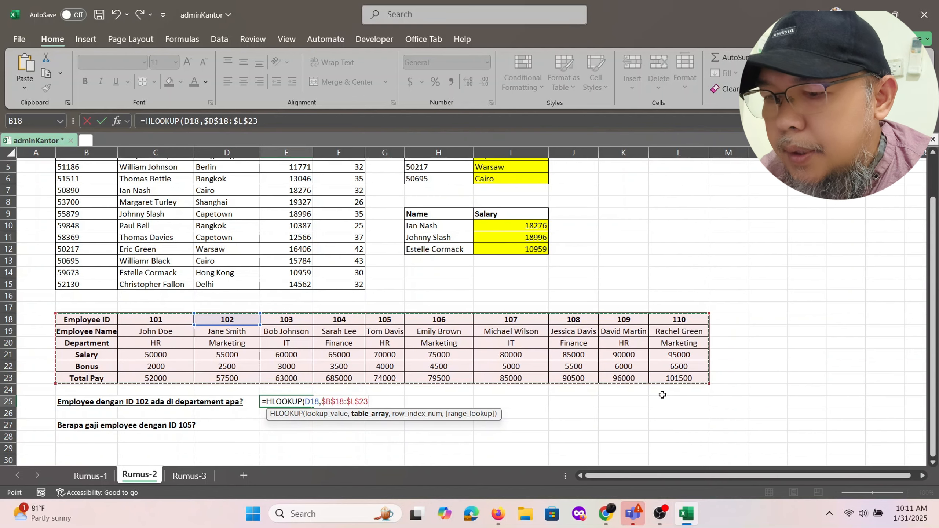
{"action": "type", "text": ",3"}
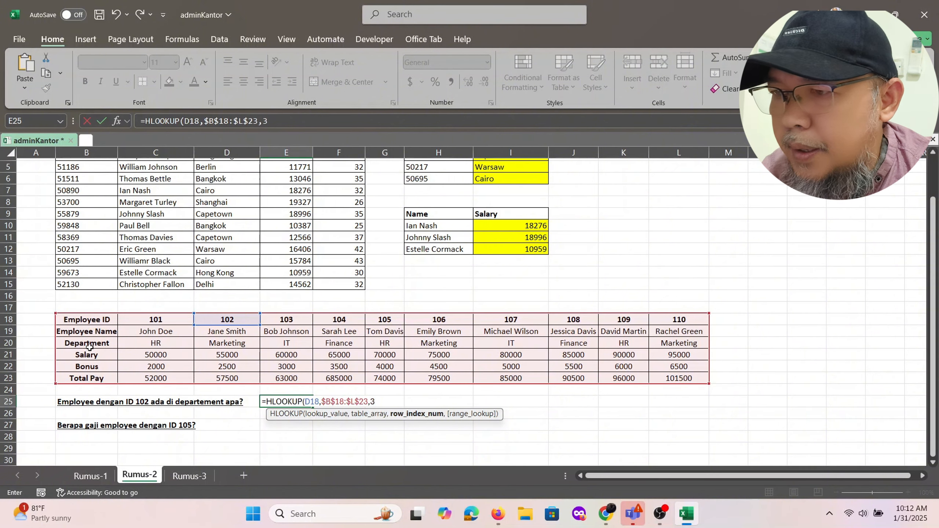
{"action": "type", "text": ","}
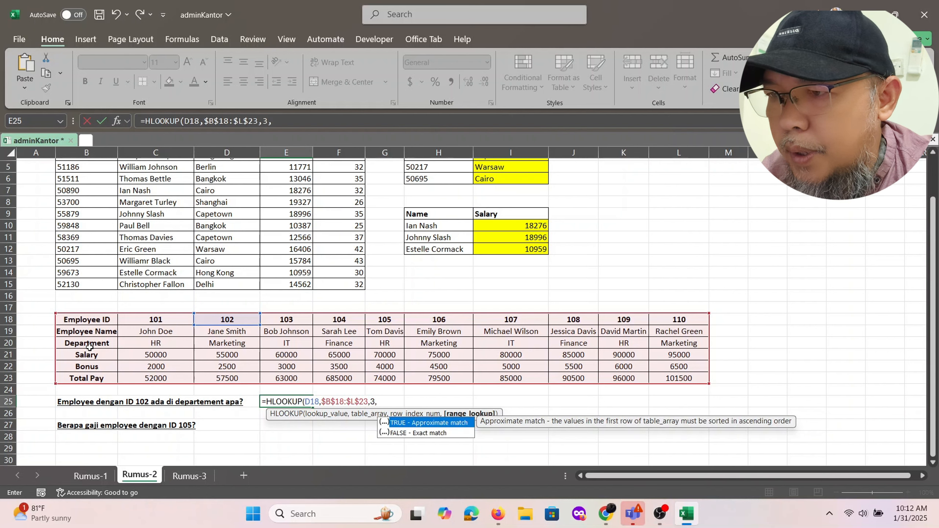
{"action": "type", "text": "0)"}
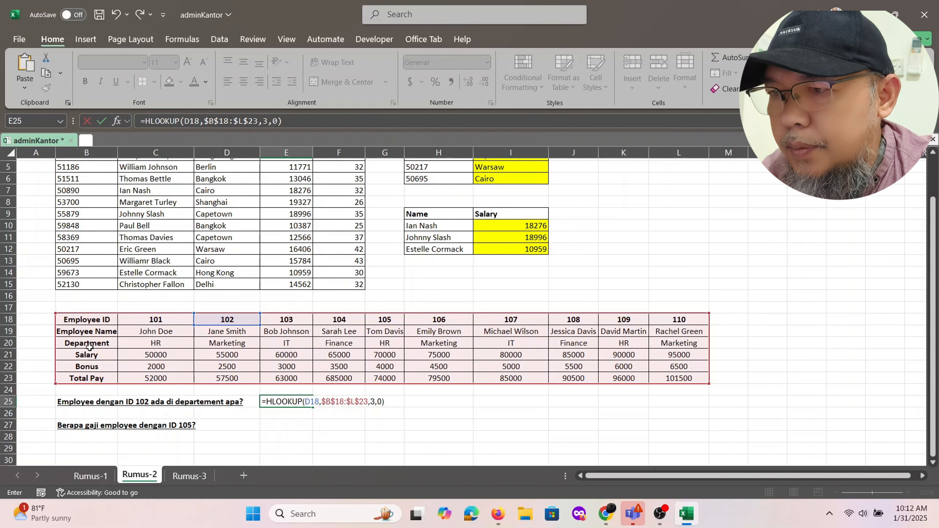
{"action": "key", "text": "Return"}
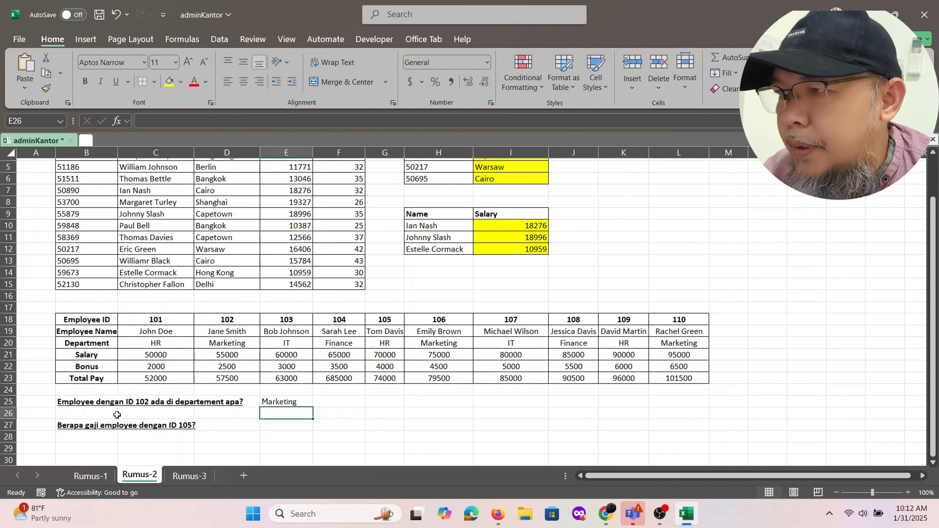
Check the E25 answer against the Department entry in D20 of the horizontal employee table.
{"action": "left_click", "coordinate": [142, 403]}
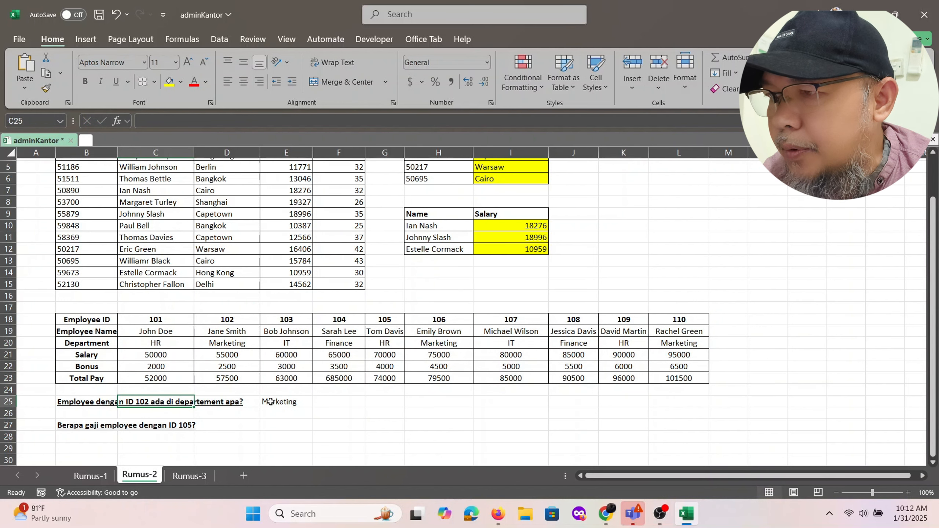
{"action": "left_click", "coordinate": [269, 402]}
{"action": "left_click", "coordinate": [235, 346]}
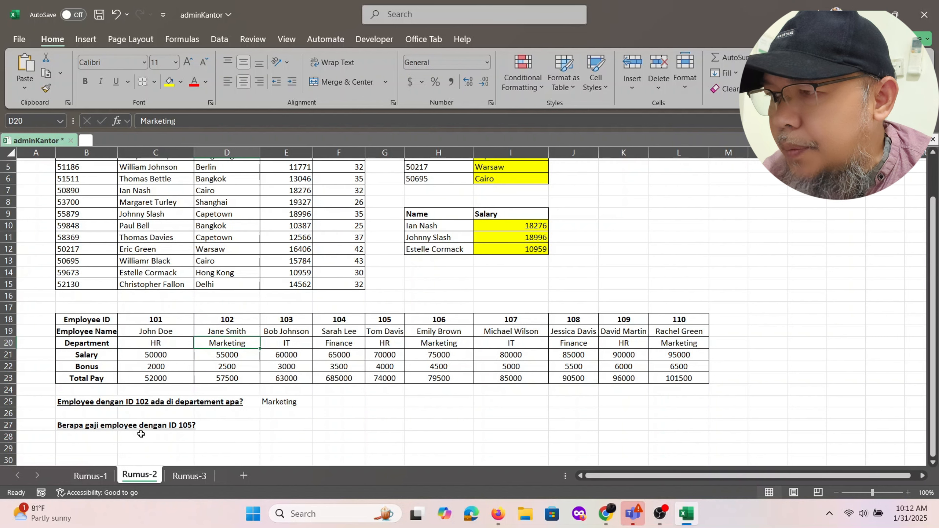
Answer the salary question in E27 with the formula =HLOOKUP(G18,$B$18:$L$23,4,0).
{"action": "left_click", "coordinate": [285, 428]}
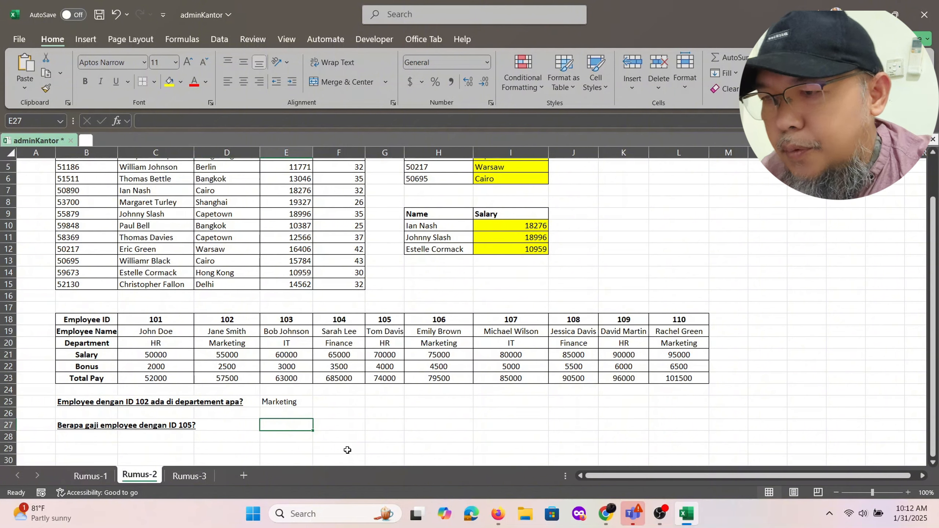
{"action": "type", "text": "=hlo"}
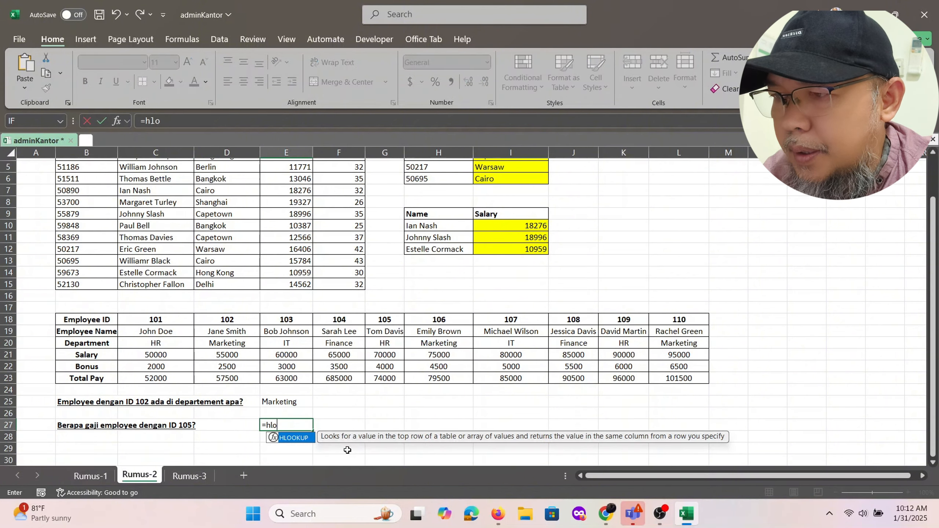
{"action": "key", "text": "Tab"}
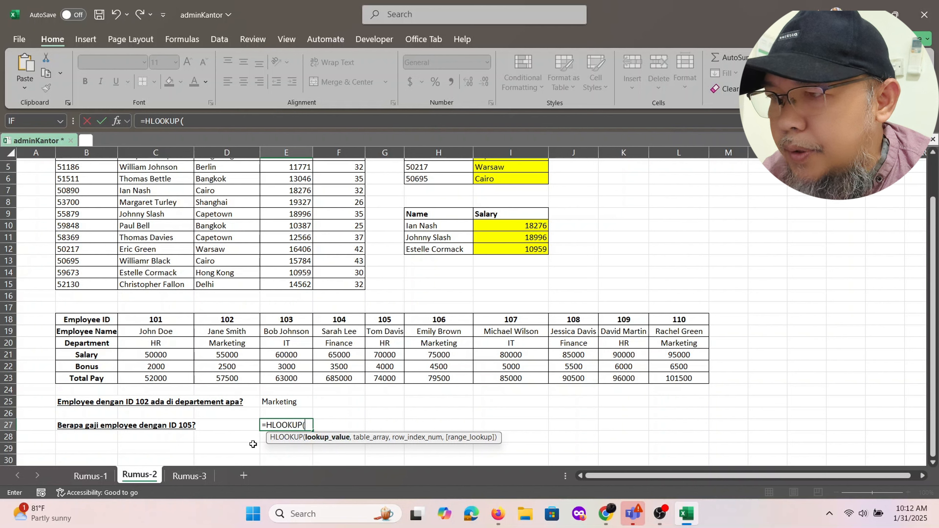
{"action": "left_click", "coordinate": [392, 320]}
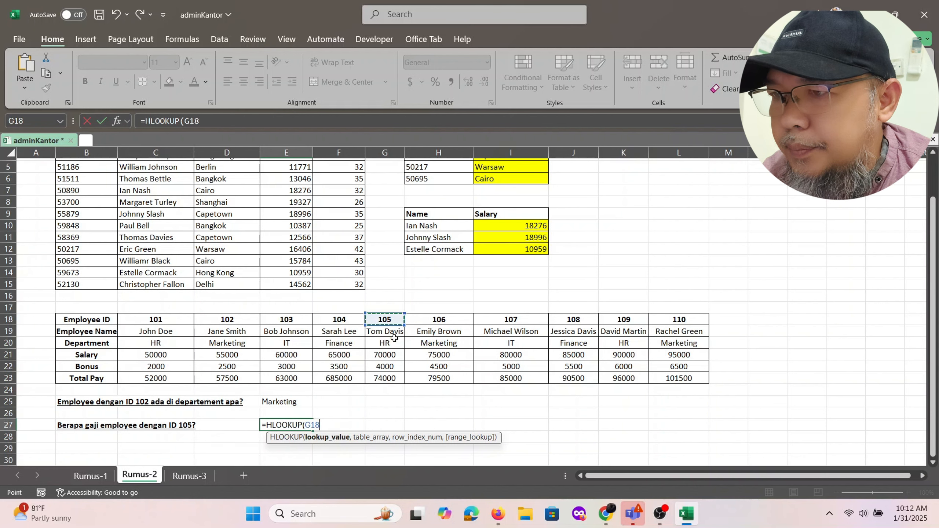
{"action": "type", "text": ","}
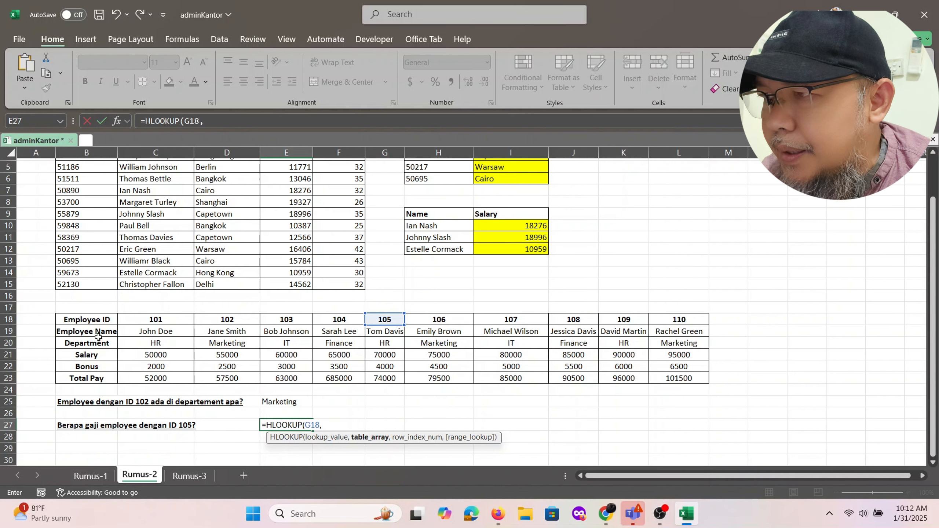
{"action": "left_click", "coordinate": [88, 318]}
{"action": "mouse_move", "coordinate": [88, 318]}
{"action": "left_mouse_down"}
{"action": "mouse_move", "coordinate": [486, 329]}
{"action": "mouse_move", "coordinate": [670, 377]}
{"action": "left_mouse_up"}
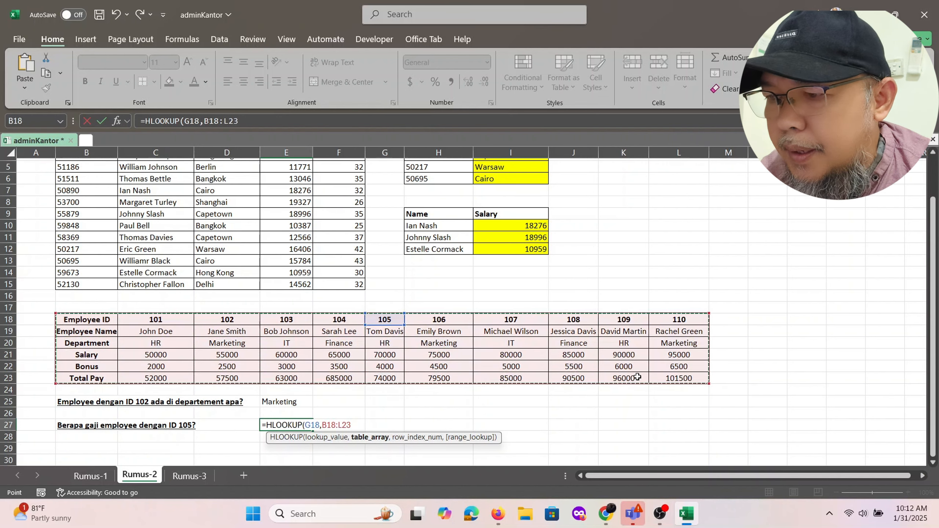
{"action": "key", "text": "F4"}
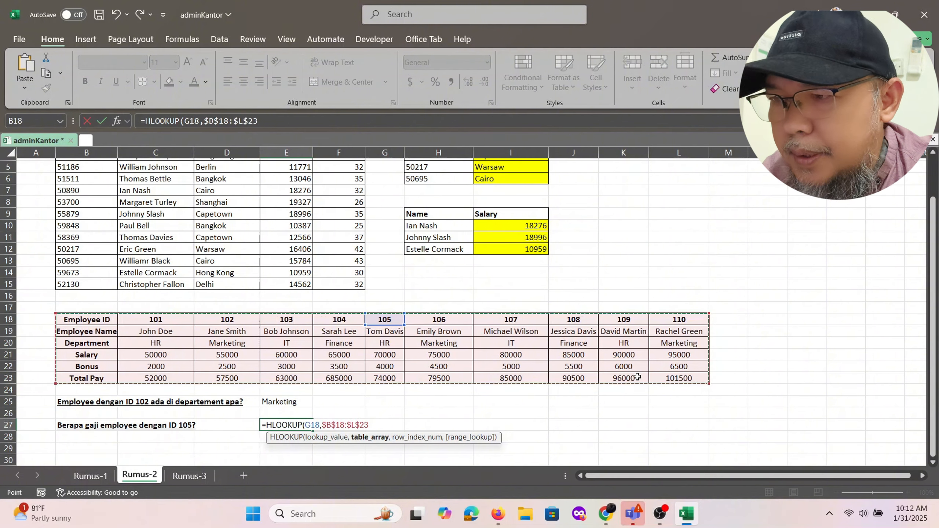
{"action": "type", "text": ","}
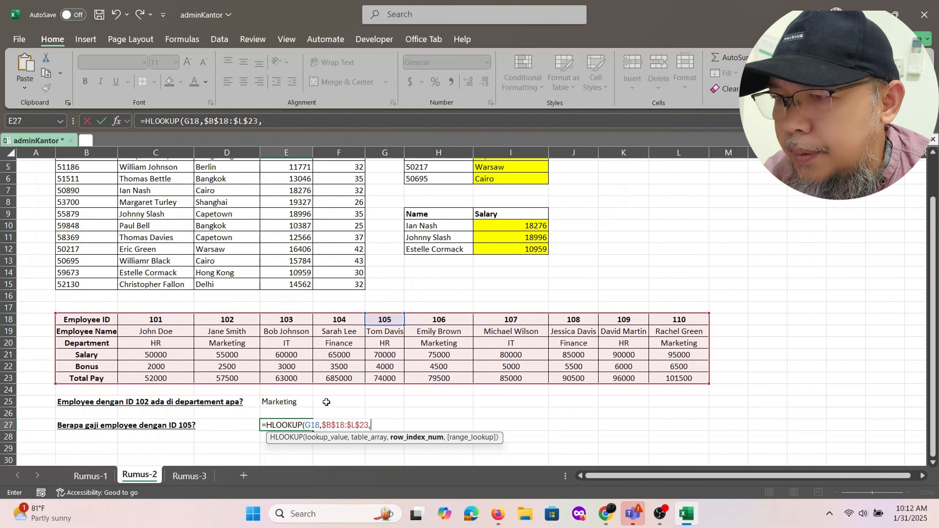
{"action": "type", "text": "4,"}
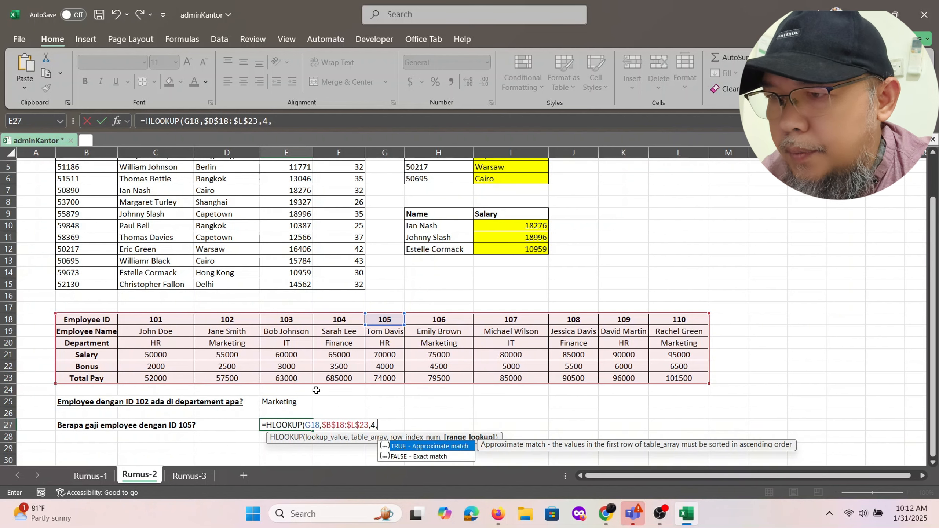
{"action": "type", "text": "0)"}
{"action": "key", "text": "Return"}
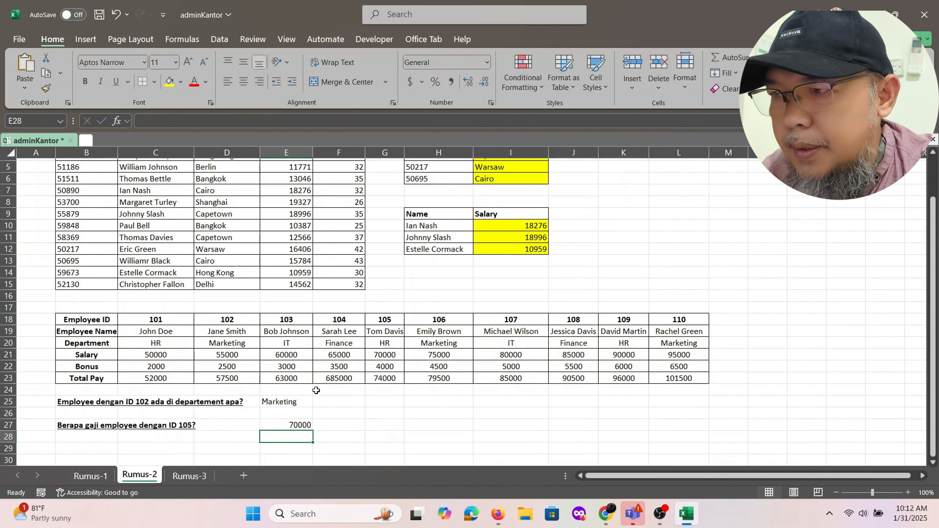
Check the E27 answer against the employee's ID in G18 and Salary entry in G21.
{"action": "left_click", "coordinate": [298, 425]}
{"action": "left_click", "coordinate": [390, 321]}
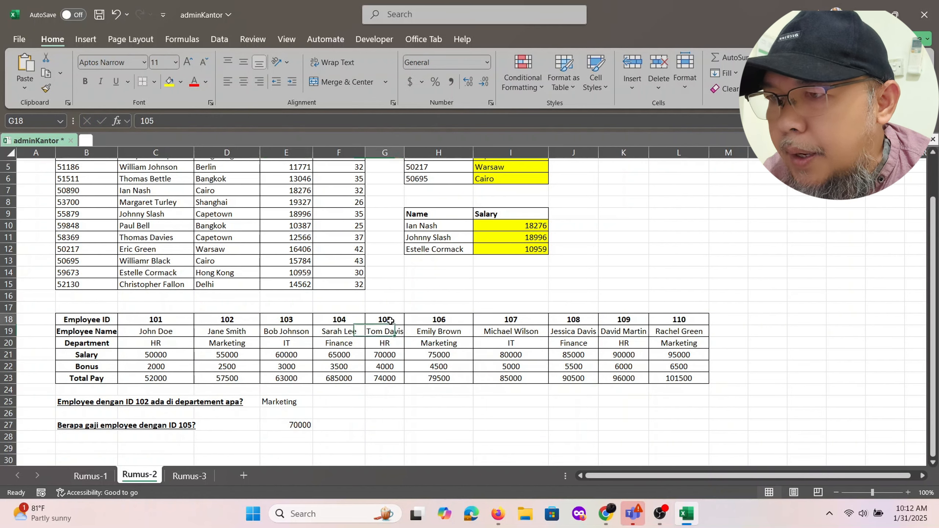
{"action": "left_click", "coordinate": [391, 355]}
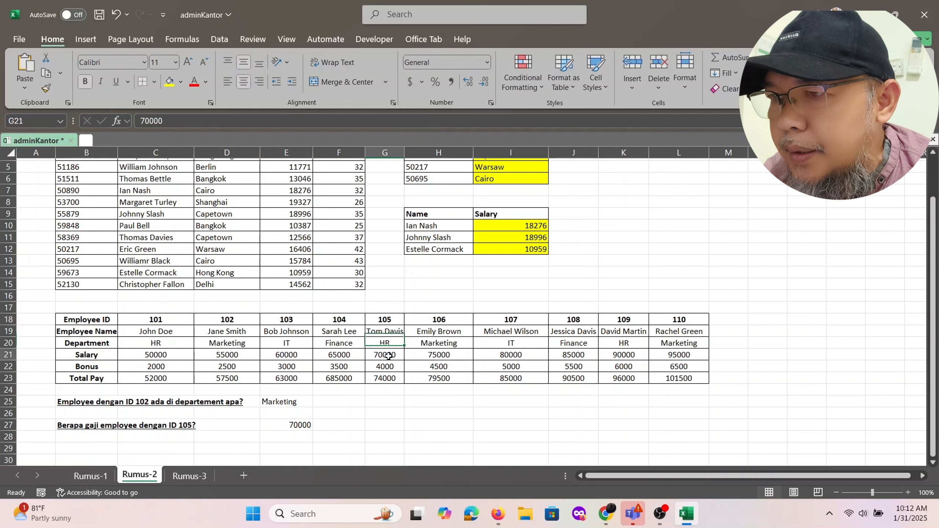
{"action": "left_click", "coordinate": [336, 425]}
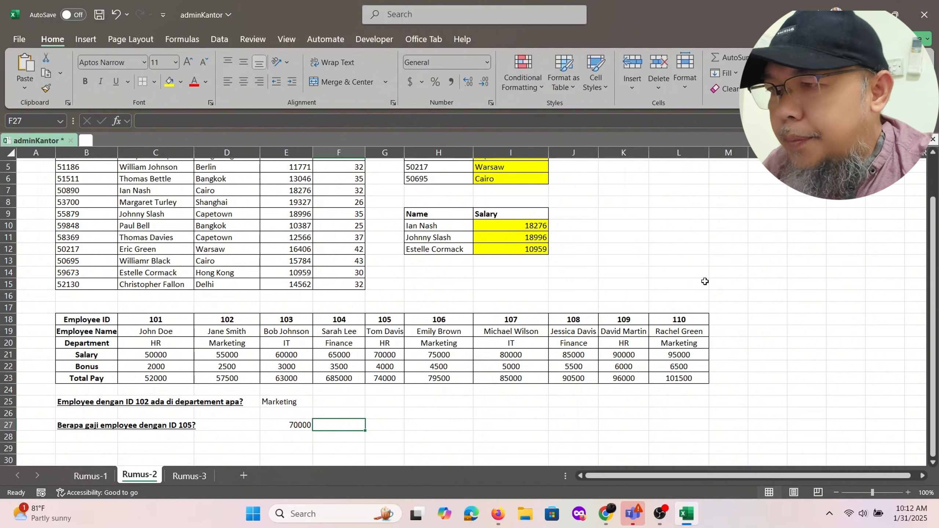
On the Rumus-3 sheet, build the first school's full name in D3 with =CONCAT(A3," ",B3," ",C3).
{"action": "left_click", "coordinate": [191, 476]}
{"action": "left_click", "coordinate": [418, 287]}
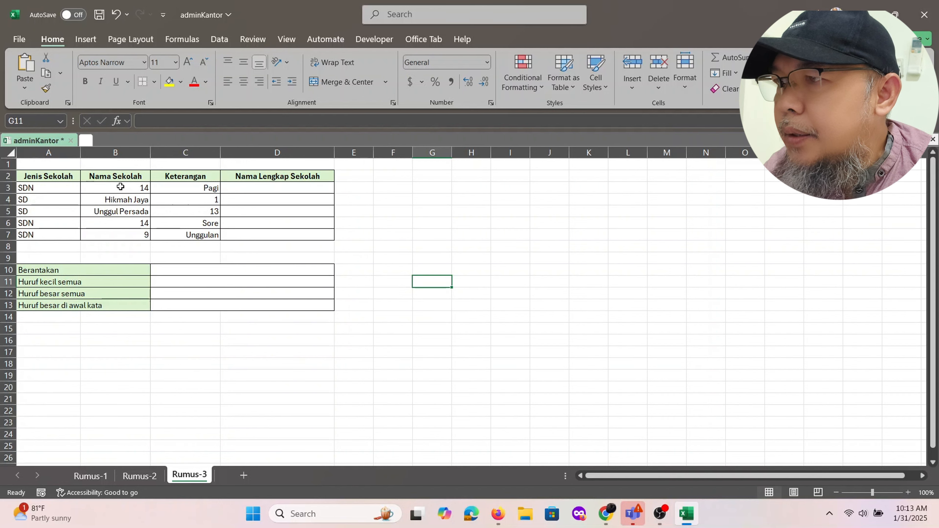
{"action": "left_click", "coordinate": [266, 187]}
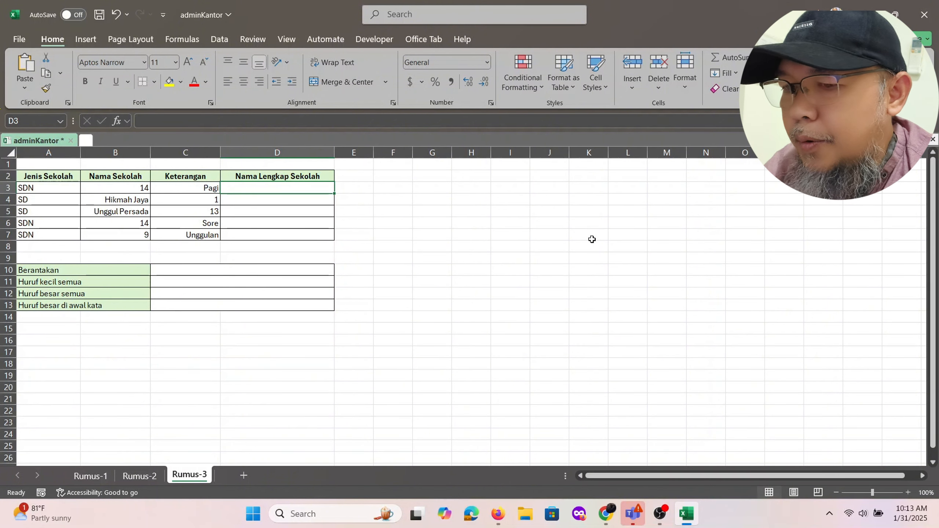
{"action": "type", "text": "=co"}
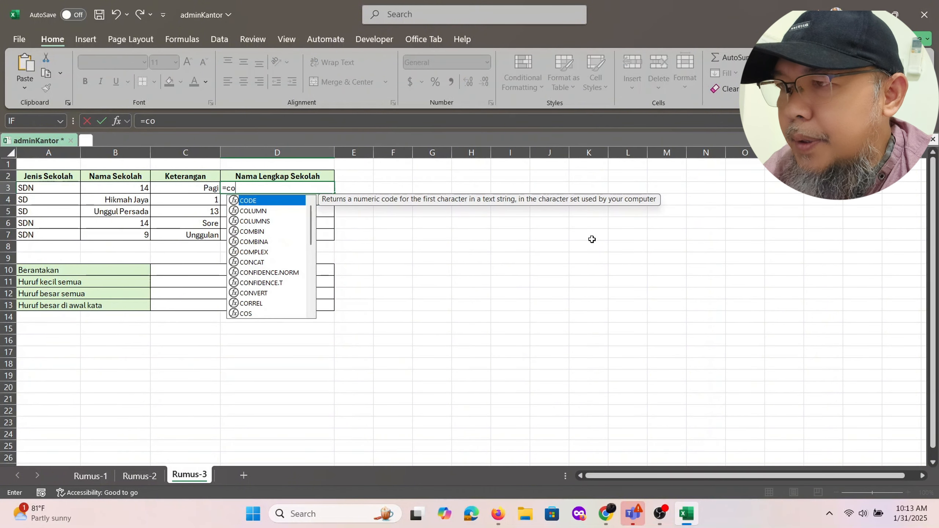
{"action": "type", "text": "ncat"}
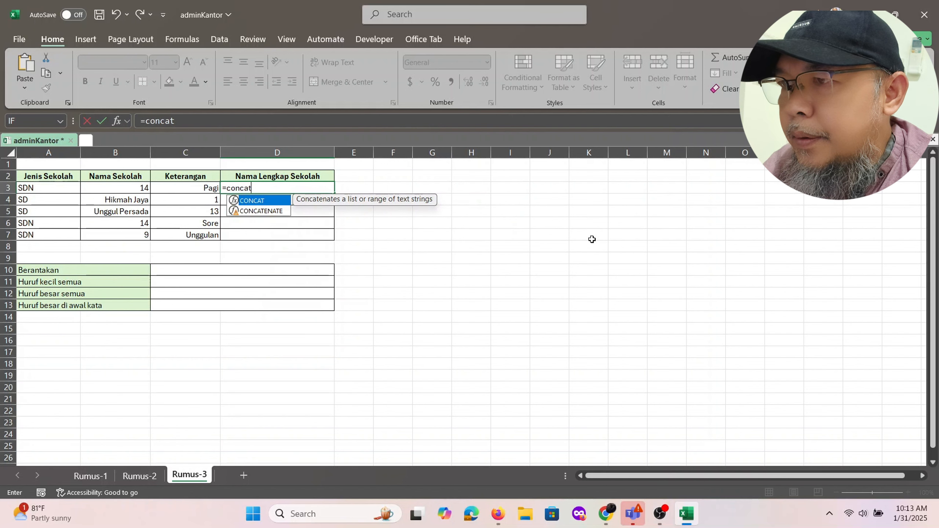
{"action": "type", "text": "("}
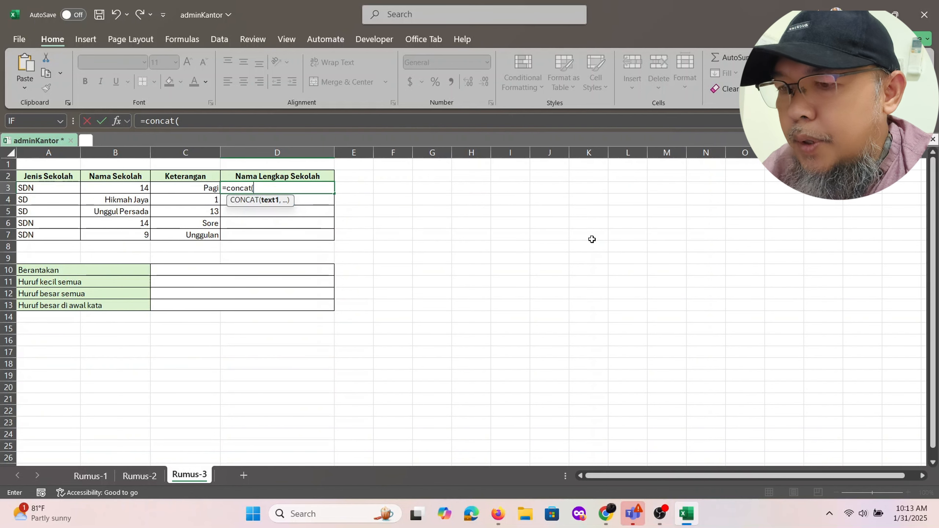
{"action": "left_click", "coordinate": [55, 187]}
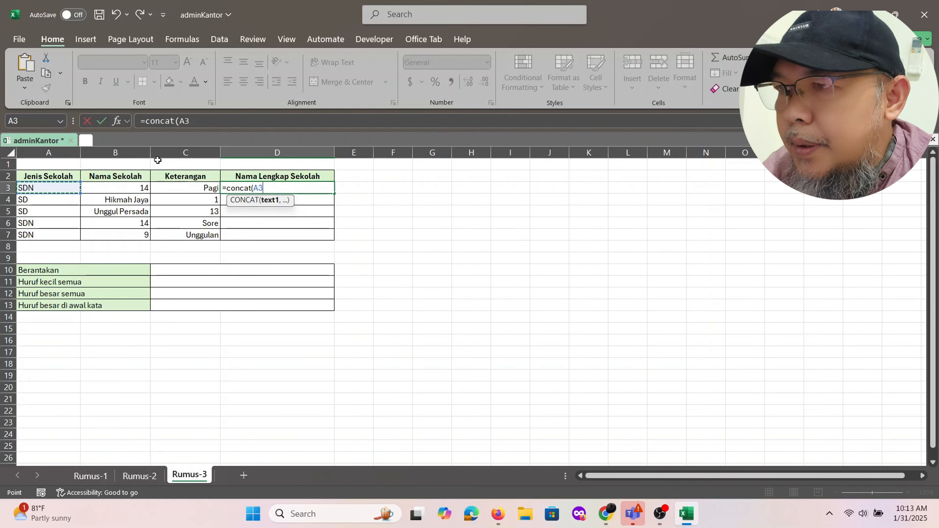
{"action": "type", "text": ","}
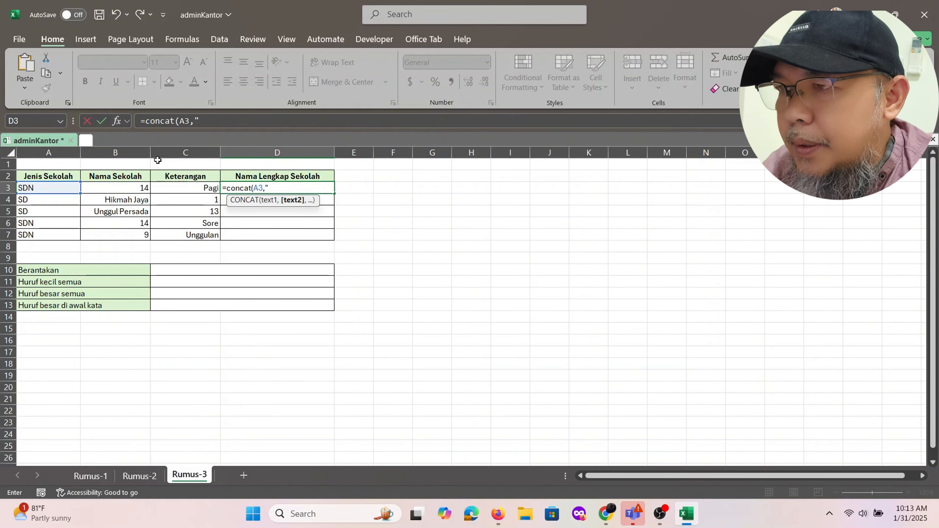
{"action": "type", "text": "\" \""}
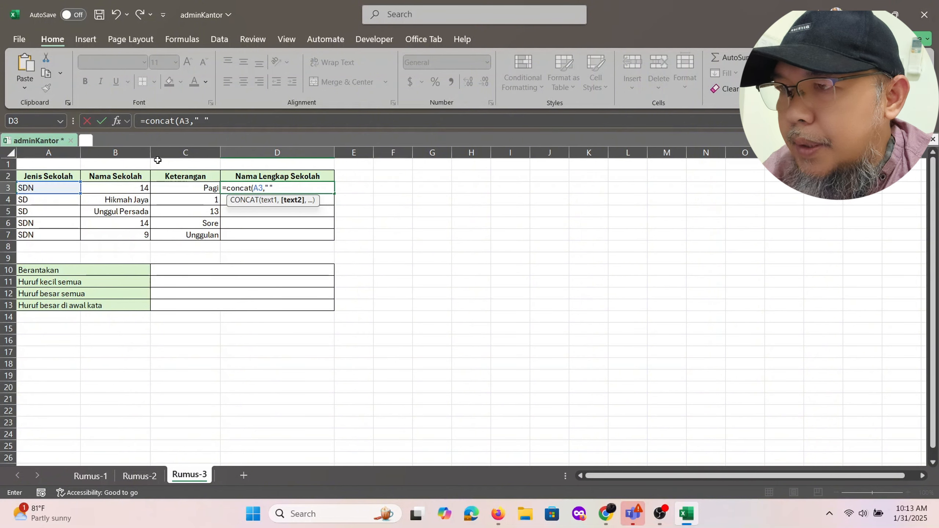
{"action": "type", "text": ","}
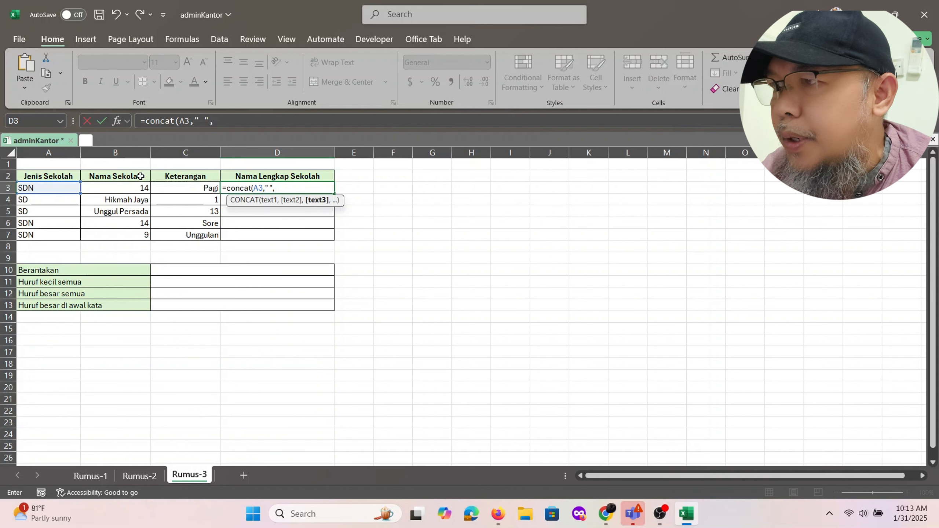
{"action": "left_click", "coordinate": [126, 190]}
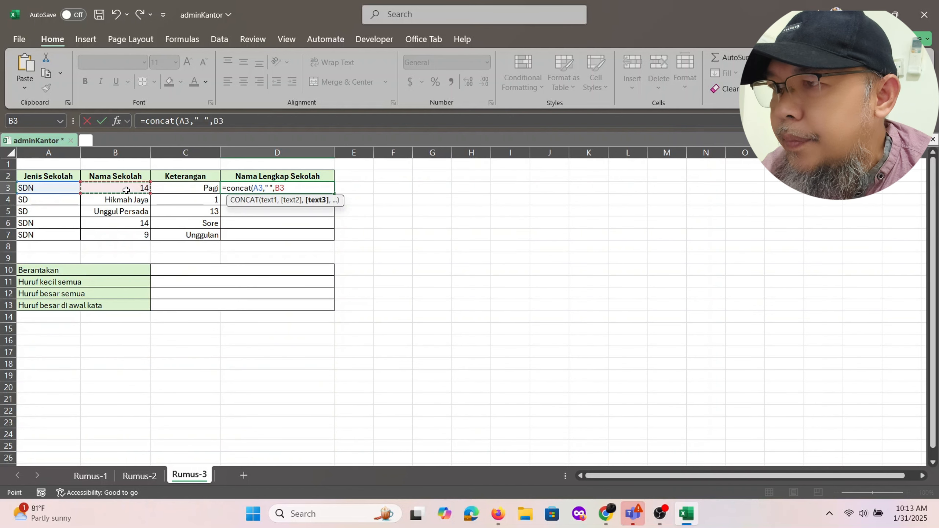
{"action": "type", "text": ","}
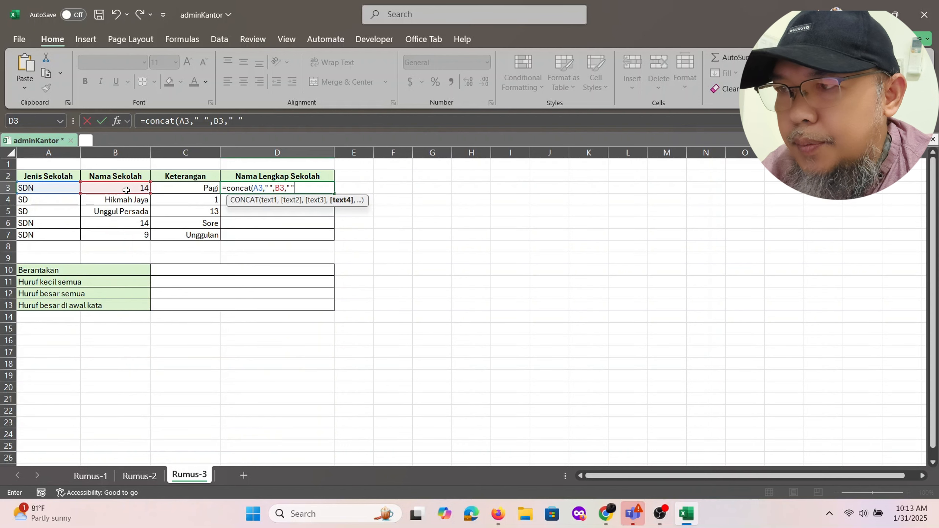
{"action": "type", "text": "\" \","}
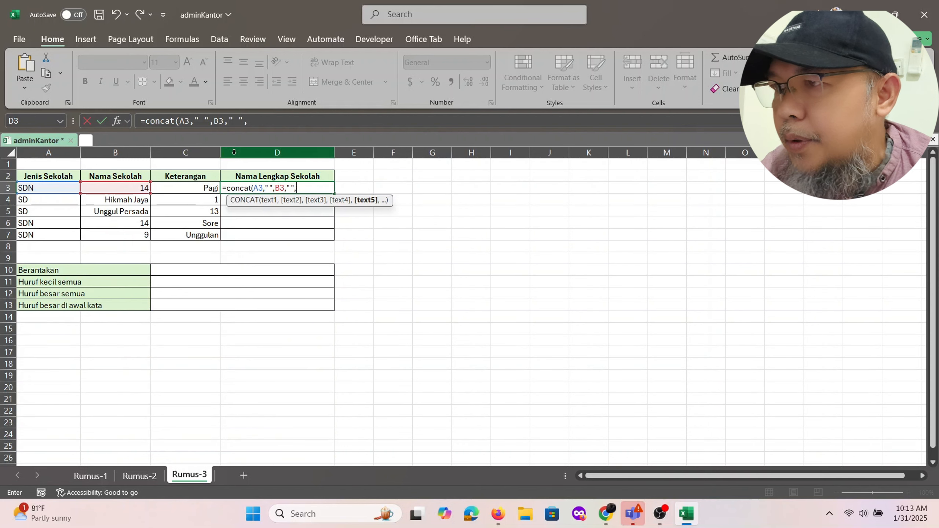
{"action": "left_click", "coordinate": [187, 193]}
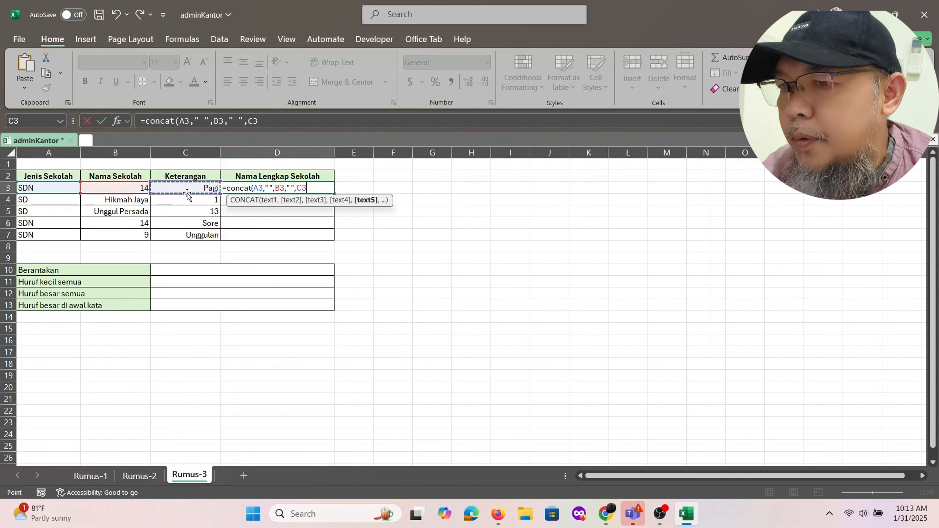
{"action": "type", "text": ")"}
{"action": "key", "text": "Return"}
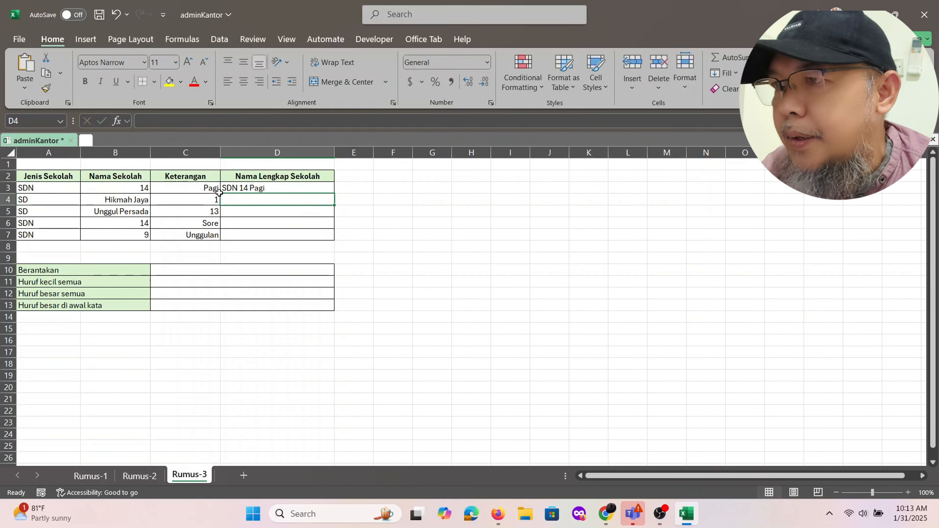
Fill the D3 full-name formula down through D7 for the remaining schools.
{"action": "left_click", "coordinate": [276, 188]}
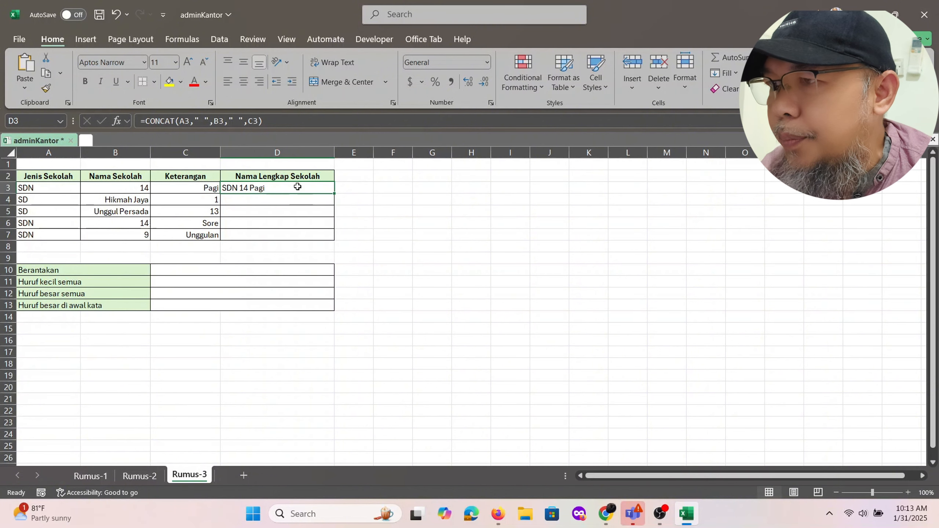
{"action": "left_click_drag", "start_coordinate": [332, 195], "coordinate": [332, 239]}
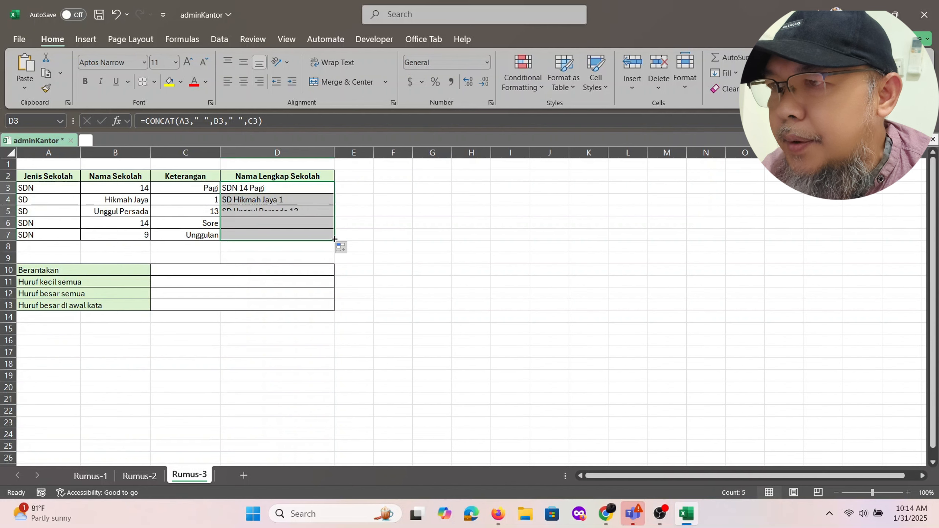
{"action": "left_click", "coordinate": [246, 269]}
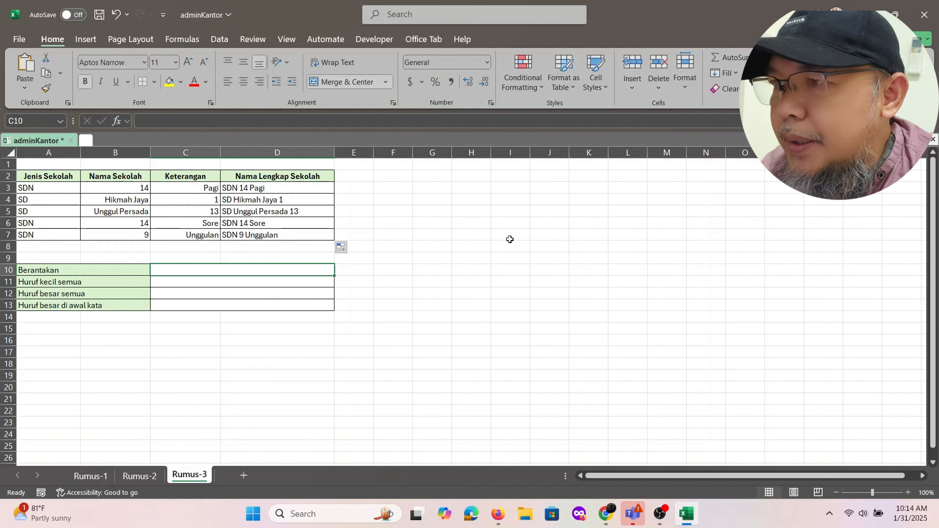
Copy the Nama Lengkap Sekolah heading from D2 into the Berantakan cell C10.
{"action": "left_click", "coordinate": [299, 176]}
{"action": "key", "text": "ctrl+c"}
{"action": "left_click", "coordinate": [251, 268]}
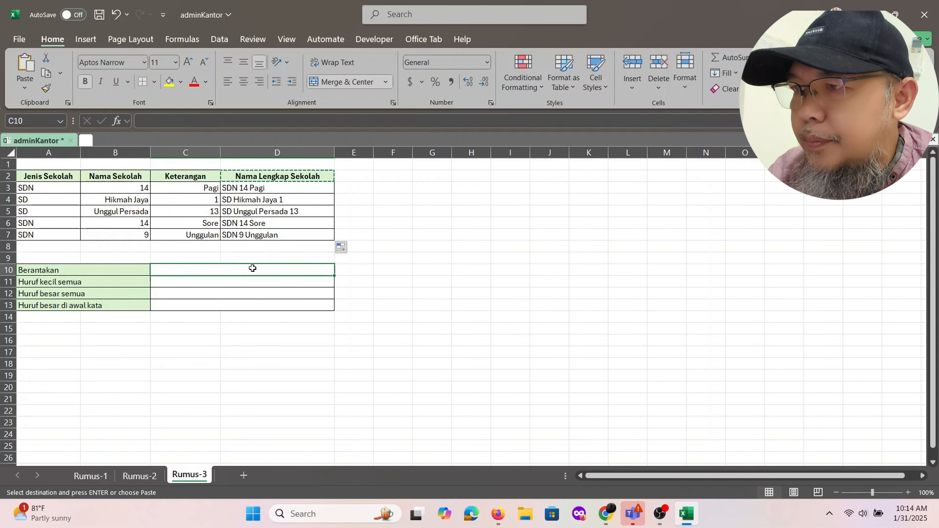
{"action": "key", "text": "ctrl+v"}
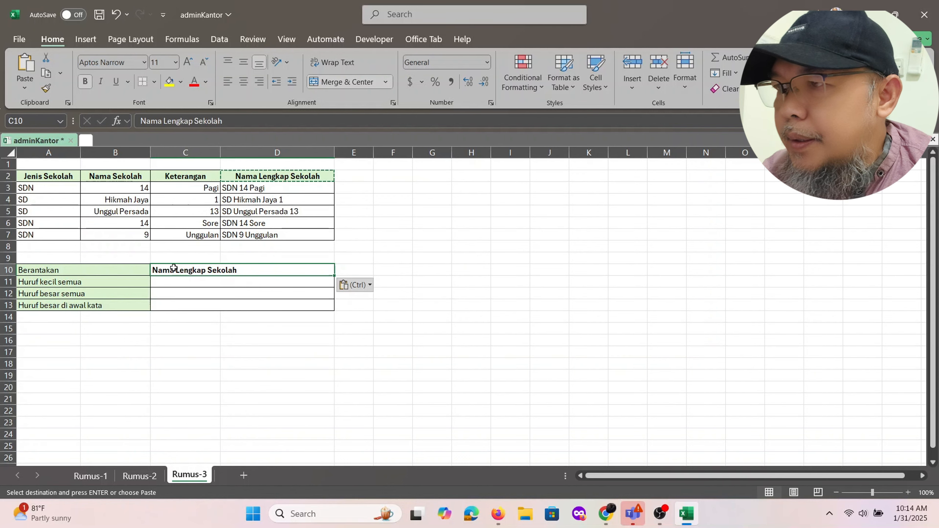
Make the capitalisation of the C10 sample text irregular by changing it to "NaMa LenKkap Sekolah".
{"action": "left_click", "coordinate": [172, 119]}
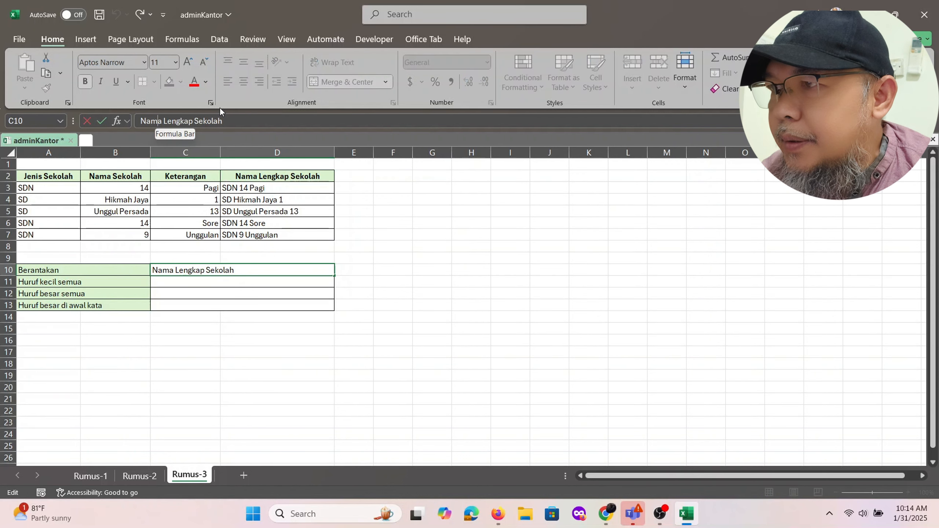
{"action": "key", "text": "BackSpace"}
{"action": "type", "text": "M"}
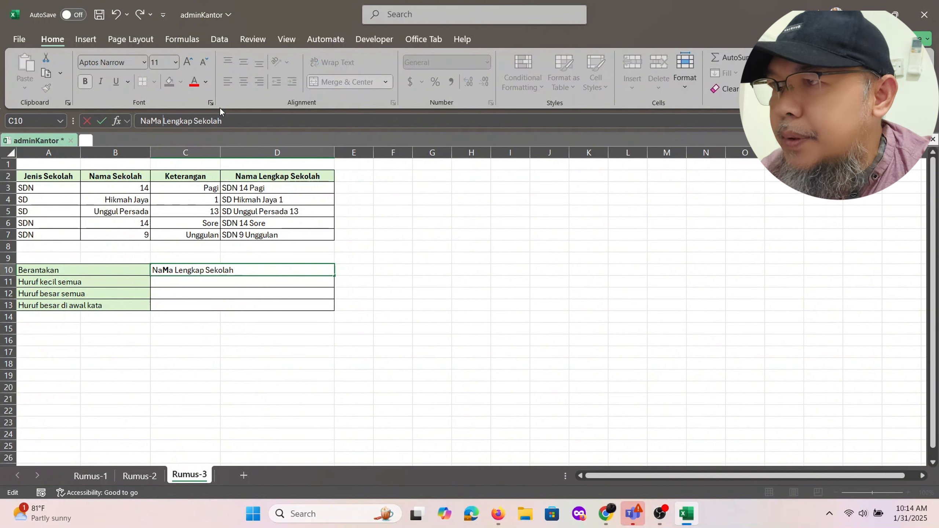
{"action": "key", "text": "BackSpace"}
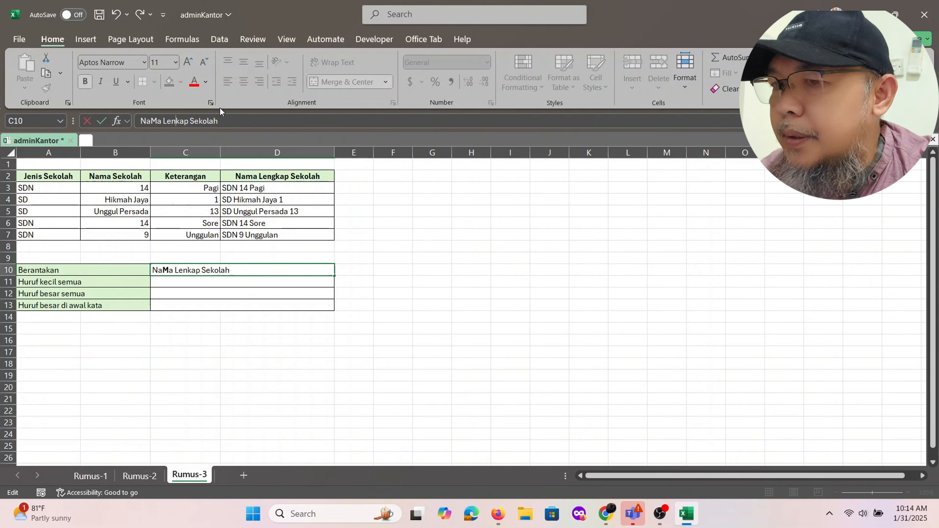
{"action": "type", "text": "K"}
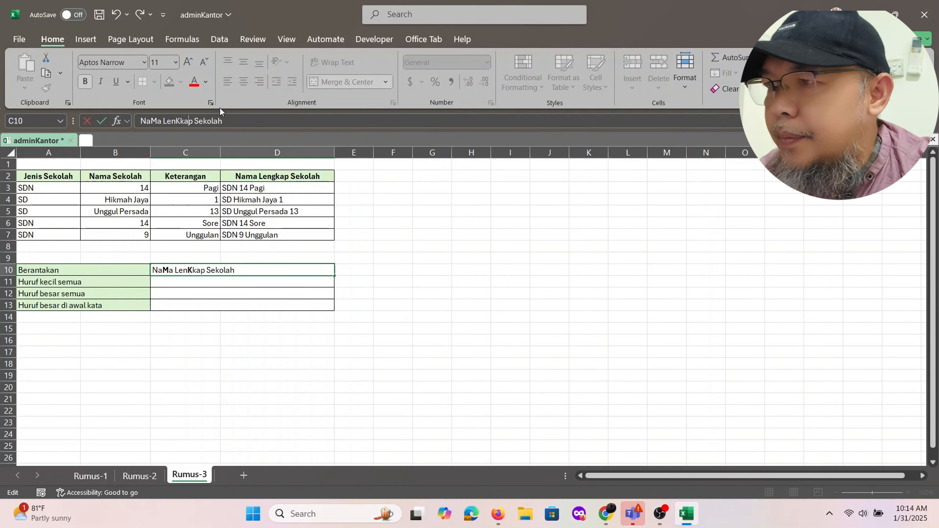
{"action": "left_click", "coordinate": [239, 281]}
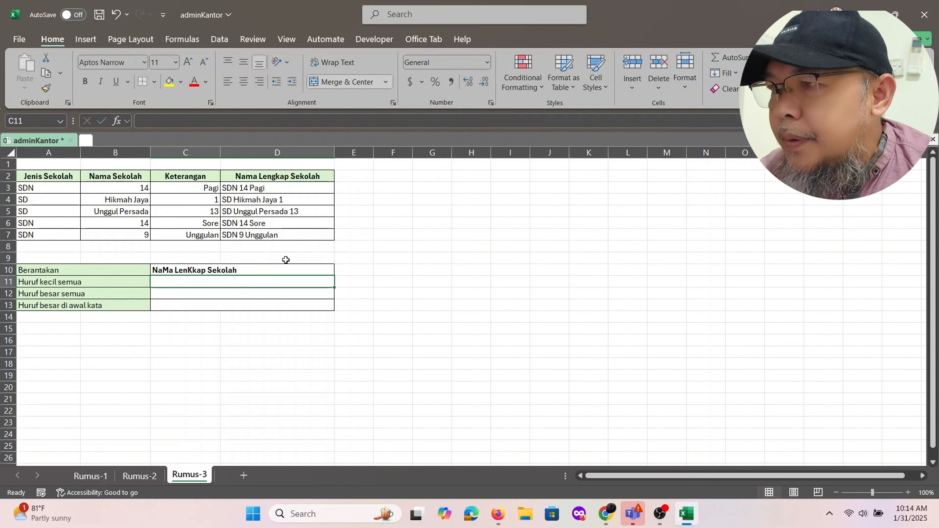
{"action": "left_click", "coordinate": [229, 272]}
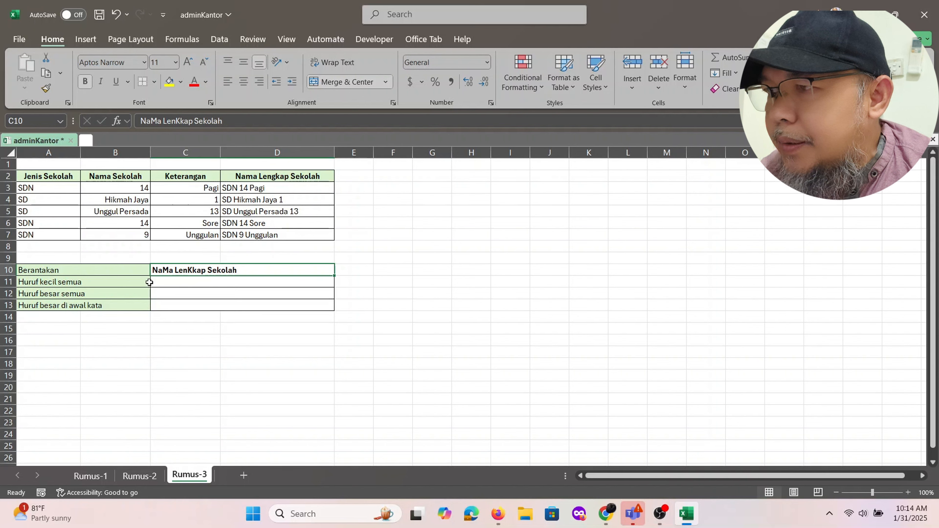
Convert the messy text to all lowercase in C11 with the formula =LOWER(C10).
{"action": "left_click", "coordinate": [177, 283]}
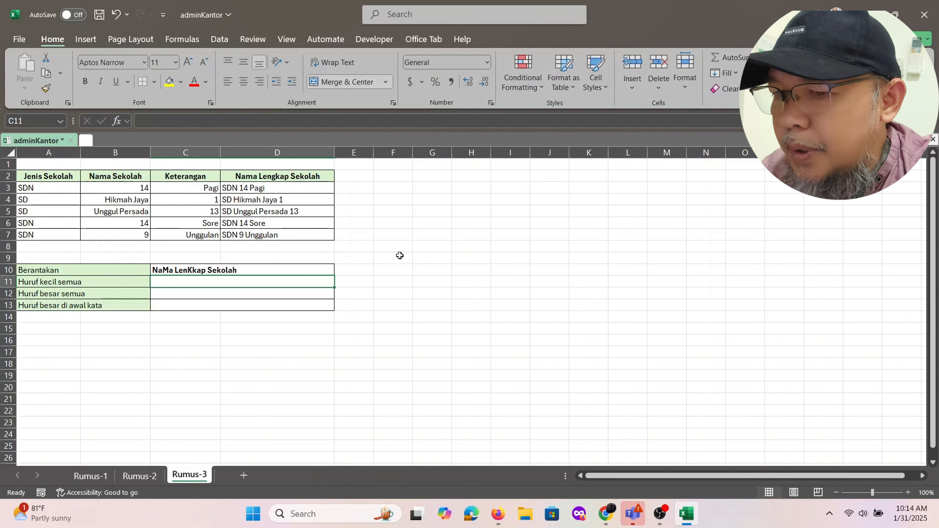
{"action": "type", "text": "="}
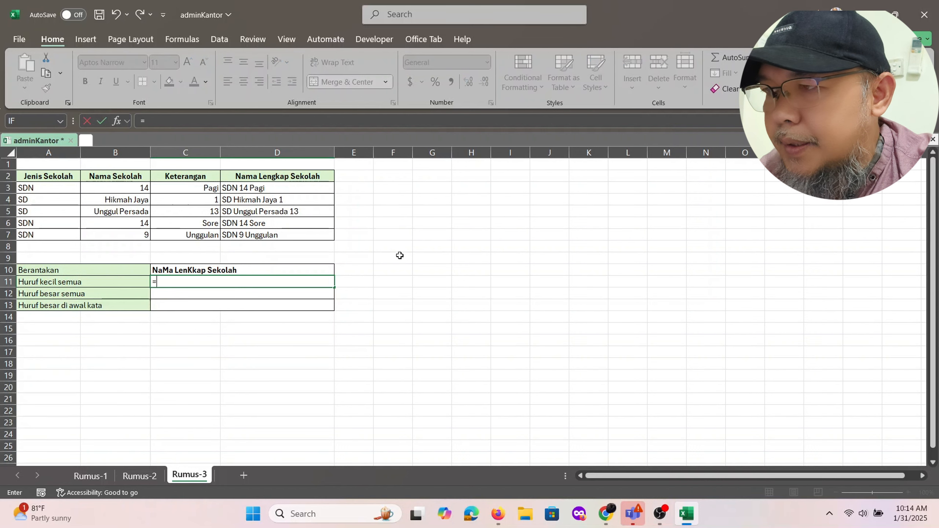
{"action": "type", "text": "low"}
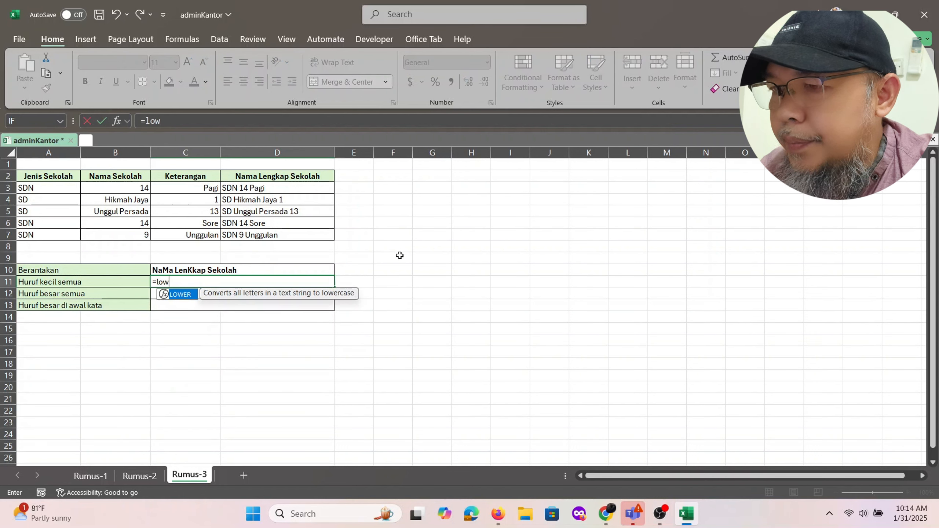
{"action": "key", "text": "Tab"}
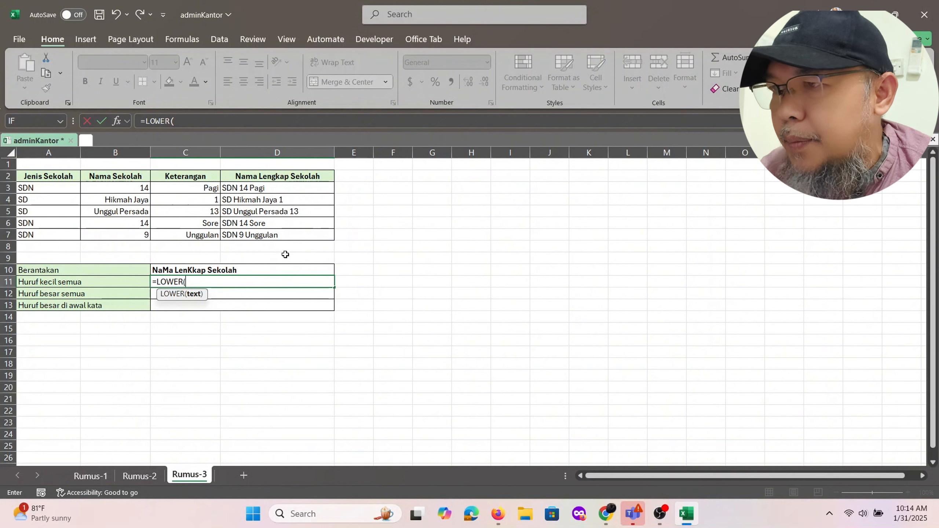
{"action": "left_click", "coordinate": [291, 267]}
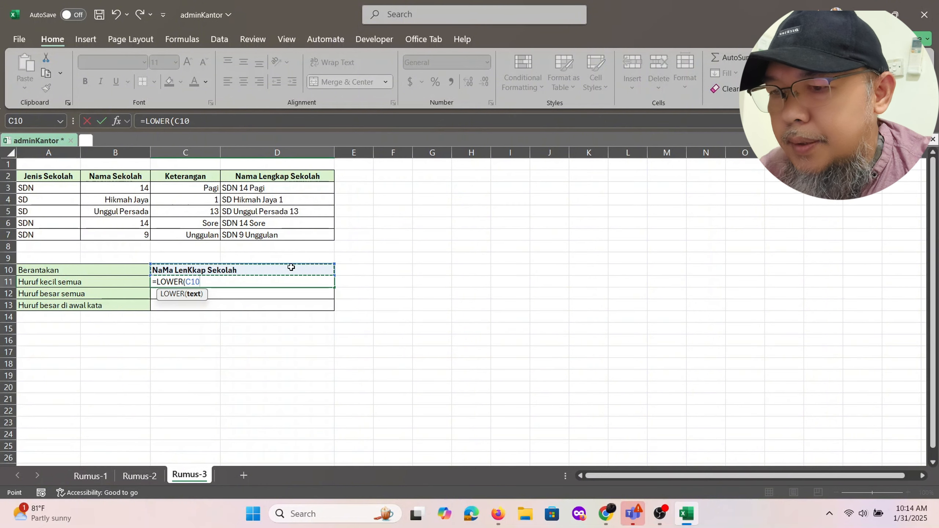
{"action": "type", "text": ")"}
{"action": "key", "text": "Return"}
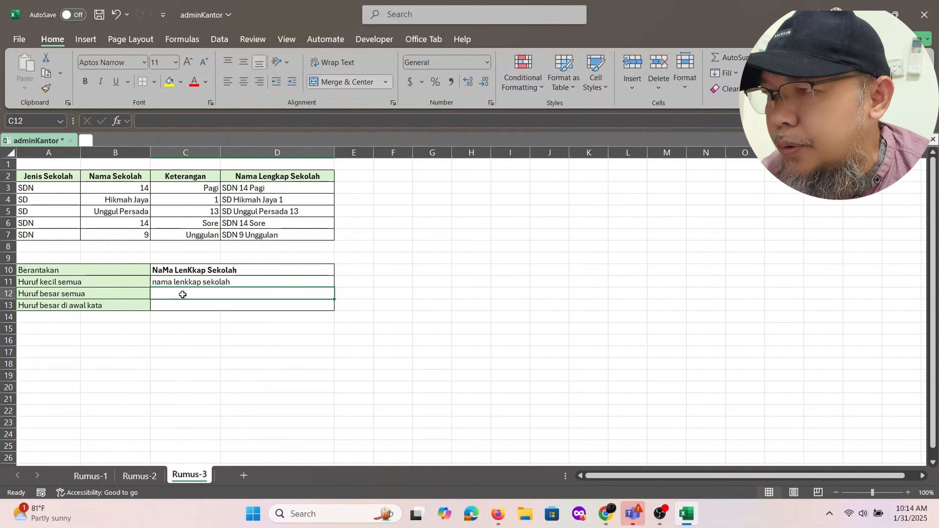
Convert the messy text to all uppercase in C12 with the formula =UPPER(C10).
{"action": "type", "text": "="}
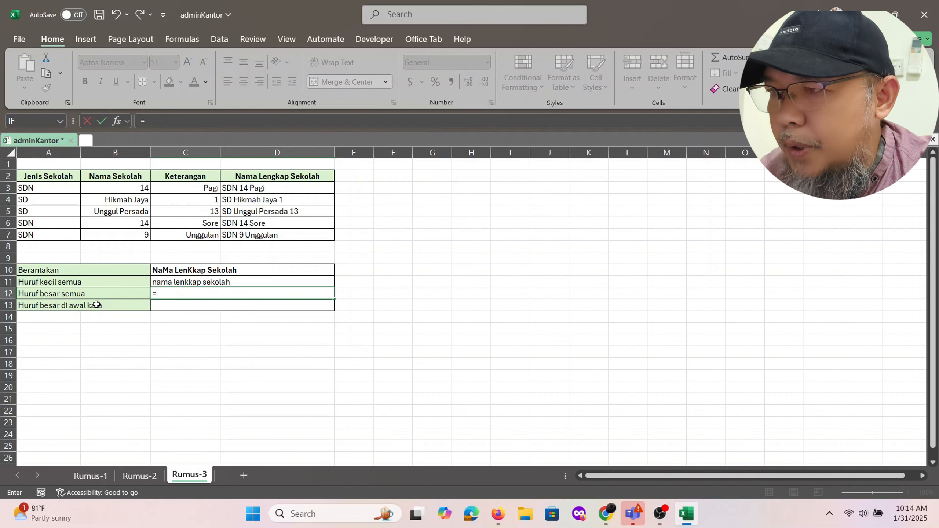
{"action": "type", "text": "upp"}
{"action": "key", "text": "Tab"}
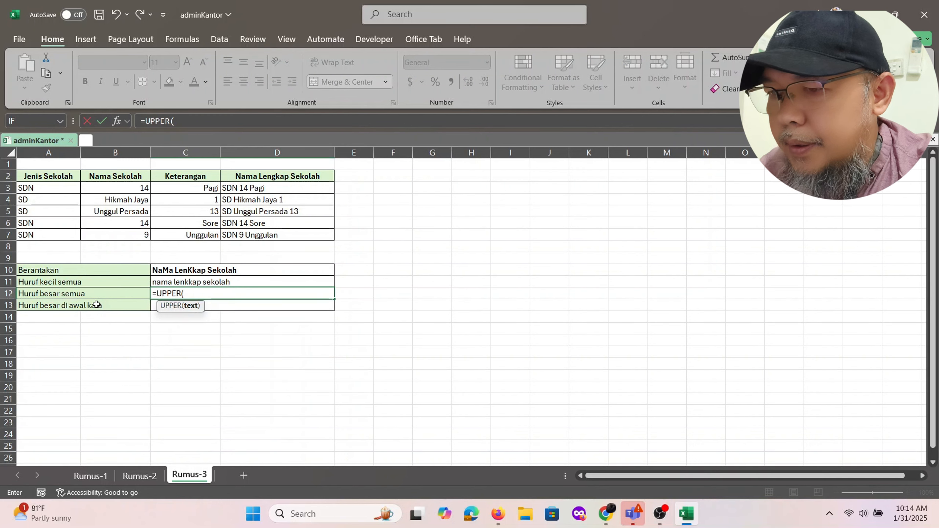
{"action": "left_click", "coordinate": [263, 270]}
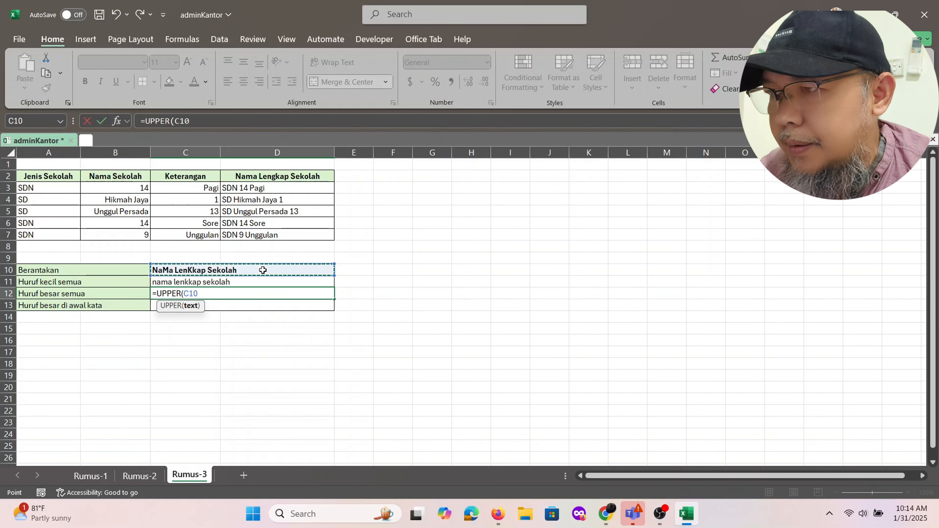
{"action": "type", "text": ")"}
{"action": "key", "text": "Return"}
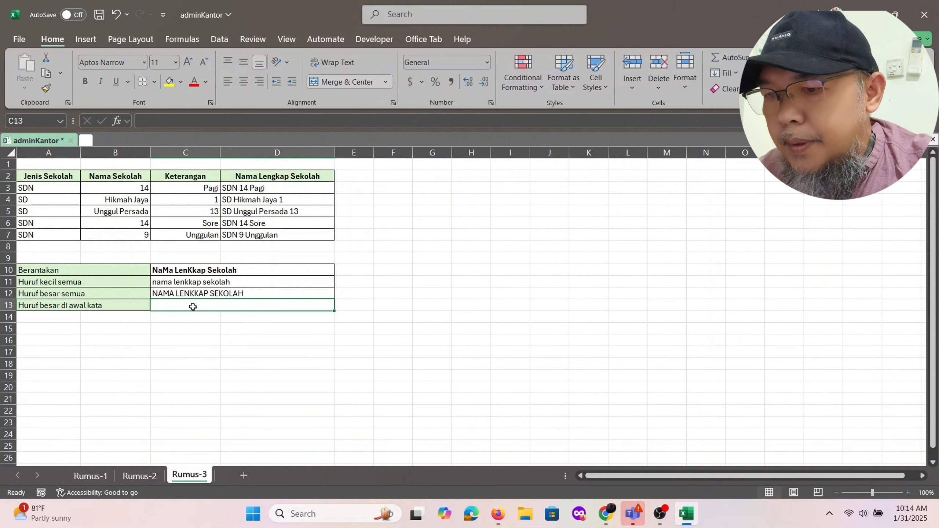
Capitalise the first letter of each word of the messy text in C13 with the formula =PROPER(C10).
{"action": "type", "text": "="}
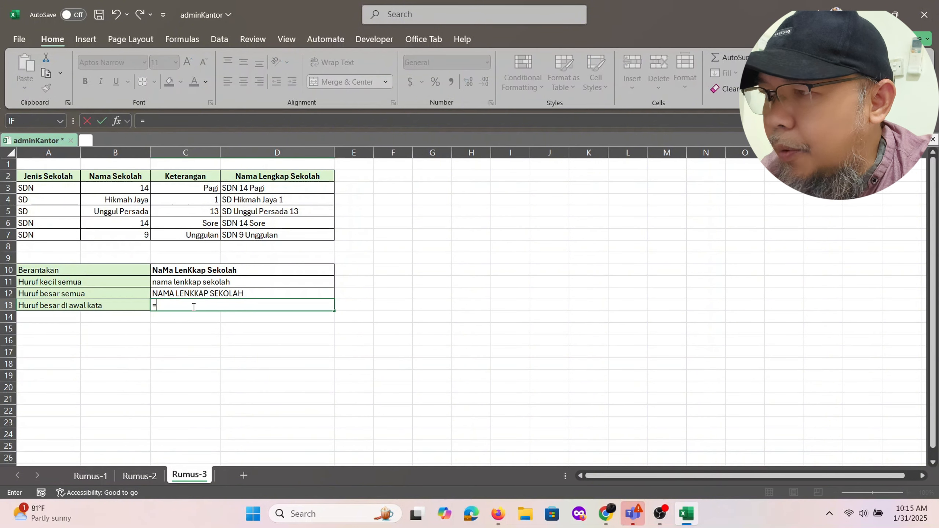
{"action": "type", "text": "prop"}
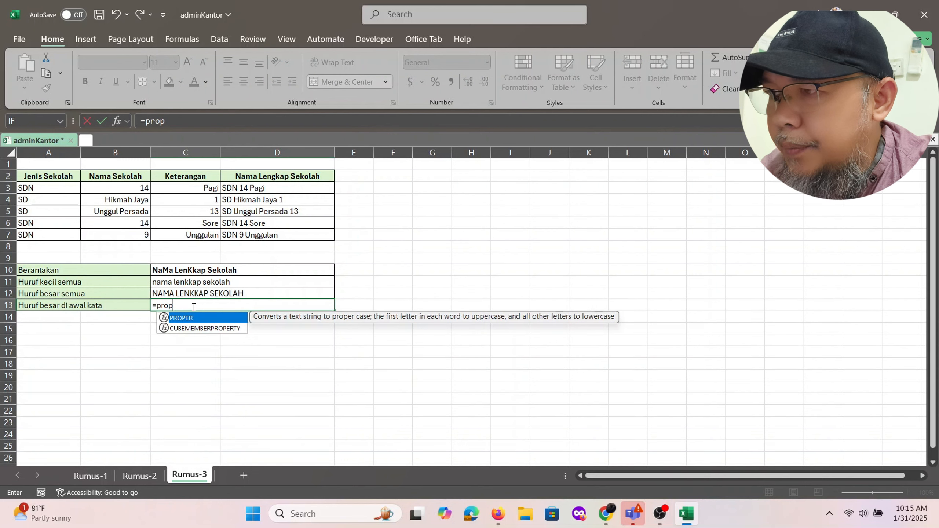
{"action": "key", "text": "Tab"}
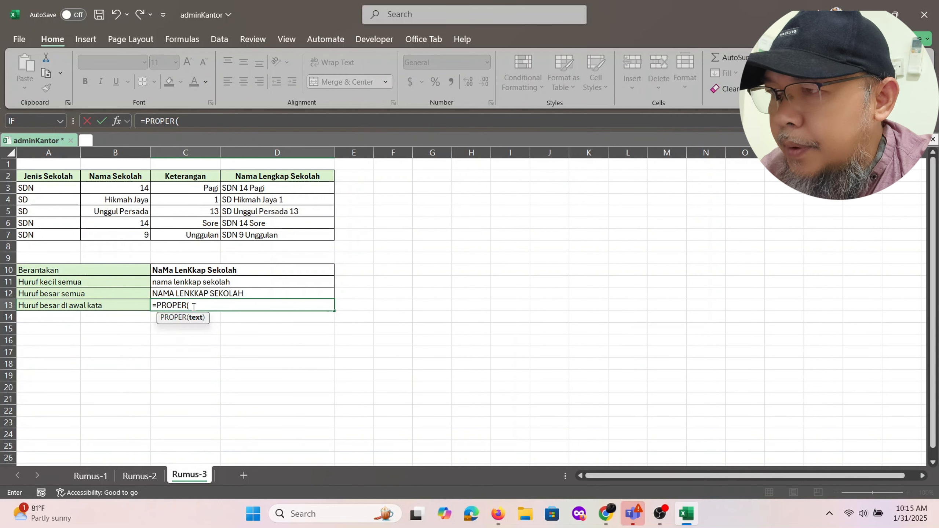
{"action": "left_click", "coordinate": [219, 271]}
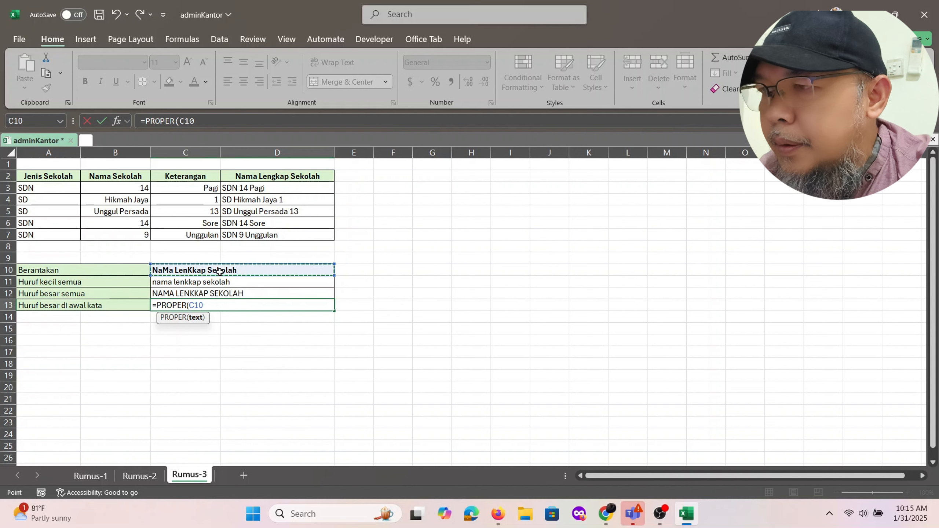
{"action": "type", "text": ")"}
{"action": "key", "text": "Return"}
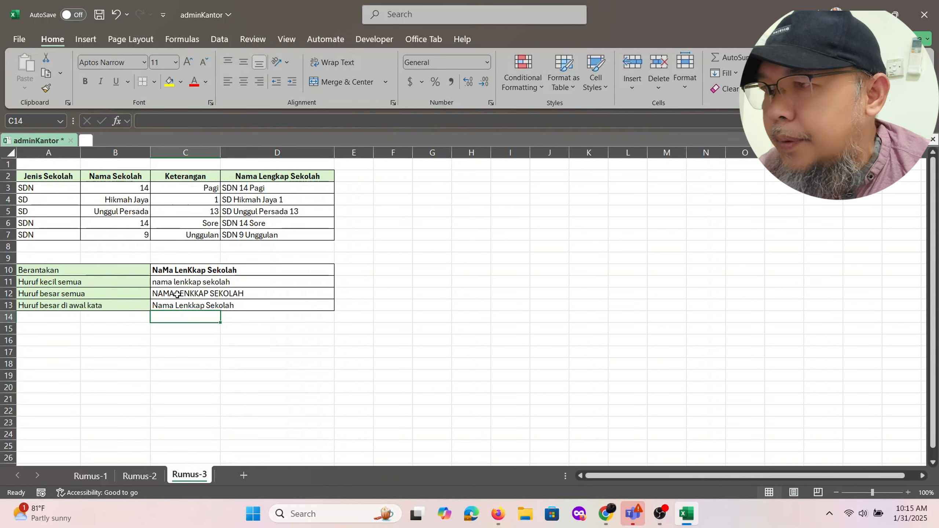
{"action": "key", "text": "Up"}
{"action": "left_click", "coordinate": [192, 282]}
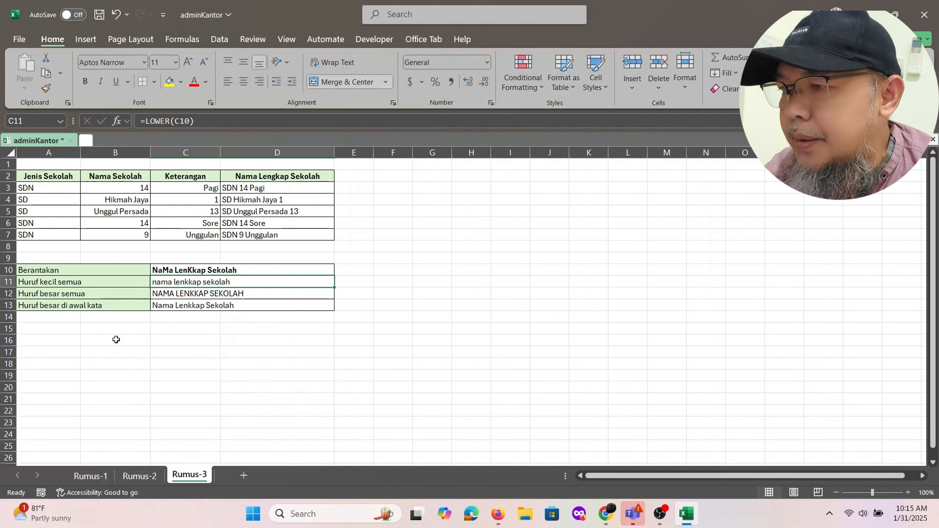
{"action": "left_click", "coordinate": [408, 271]}
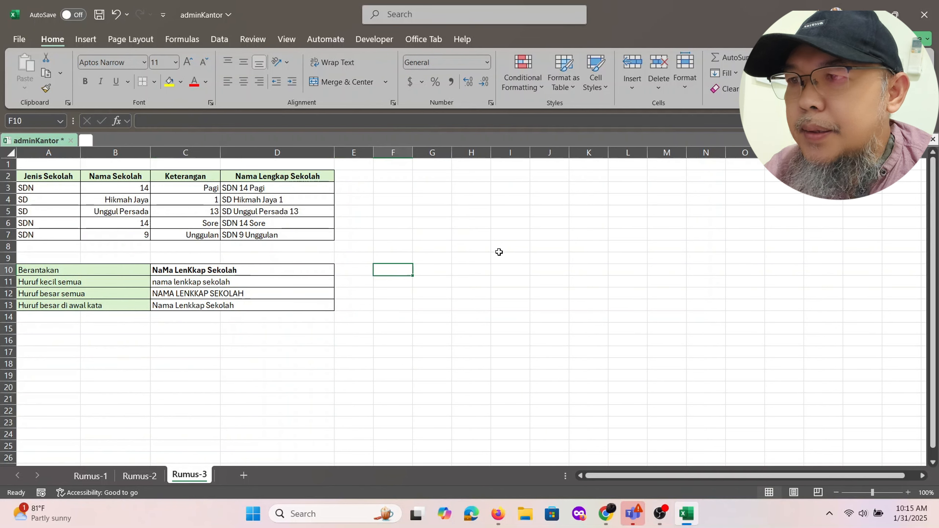